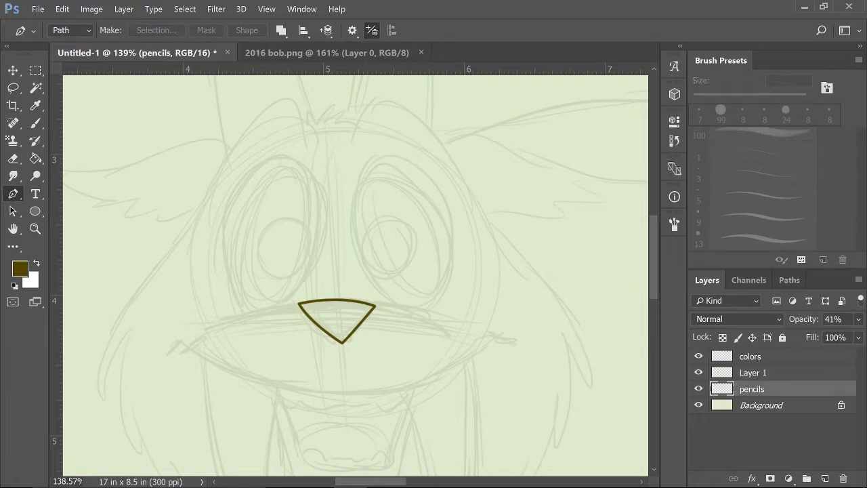
Step: Add a layer beneath the nose outline's layer and select the area enclosed by the outline
{"action": "key", "text": "ctrl+shift+alt+n"}
{"action": "key", "text": "alt+bracketright"}
{"action": "key", "text": "w"}
{"action": "key", "text": "ctrl+Return"}
{"action": "left_click", "coordinate": [184, 9]}
{"action": "mouse_move", "coordinate": [203, 180]}
{"action": "left_click", "coordinate": [130, 213]}
{"action": "key", "text": "Return"}
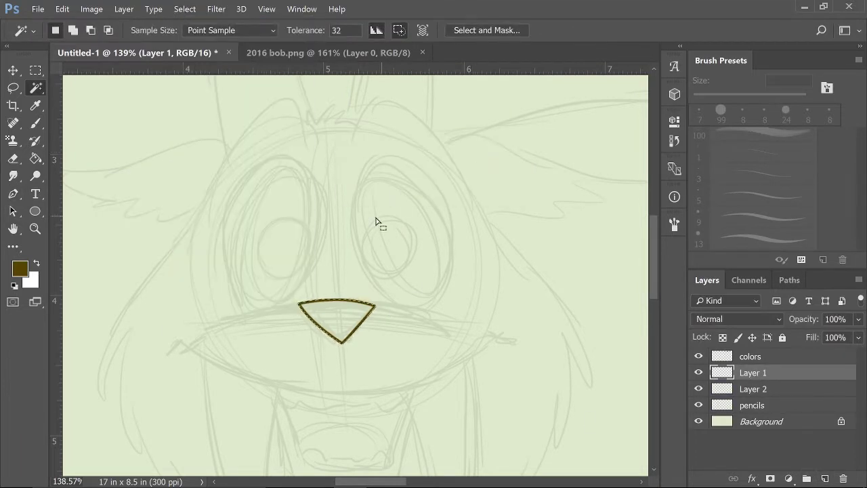
Step: Sample the medium brown swatch, fill the nose selection with it on the layer beneath the outline, and deselect
{"action": "key", "text": "i"}
{"action": "scroll", "coordinate": [397, 455], "scroll_direction": "up", "scroll_amount": 10}
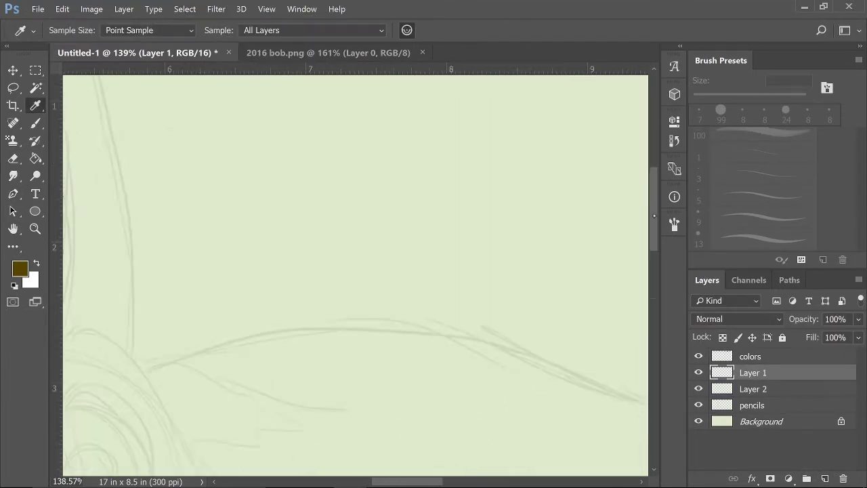
{"action": "left_click", "coordinate": [312, 141]}
{"action": "scroll", "coordinate": [349, 188], "scroll_direction": "left", "scroll_amount": 5}
{"action": "scroll", "coordinate": [242, 374], "scroll_direction": "down", "scroll_amount": 5}
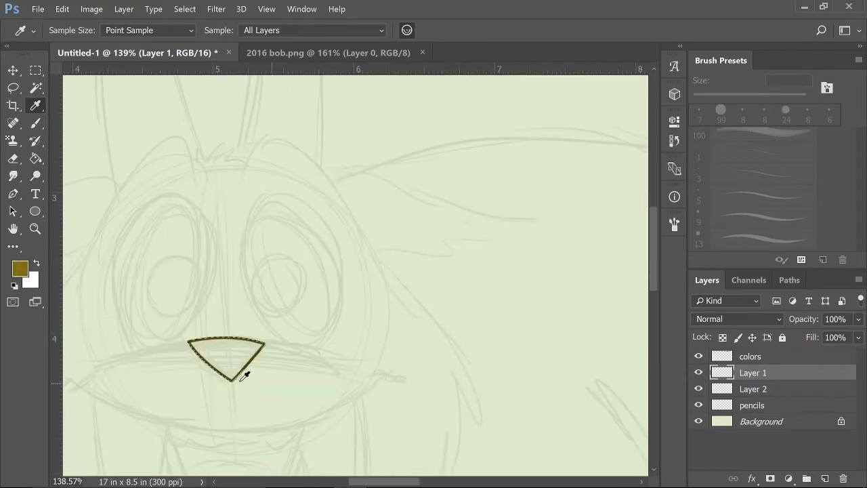
{"action": "key", "text": "g"}
{"action": "key", "text": "alt+bracketleft"}
{"action": "left_click", "coordinate": [377, 352]}
{"action": "key", "text": "ctrl+z"}
{"action": "left_click", "coordinate": [185, 9]}
{"action": "left_click", "coordinate": [197, 24]}
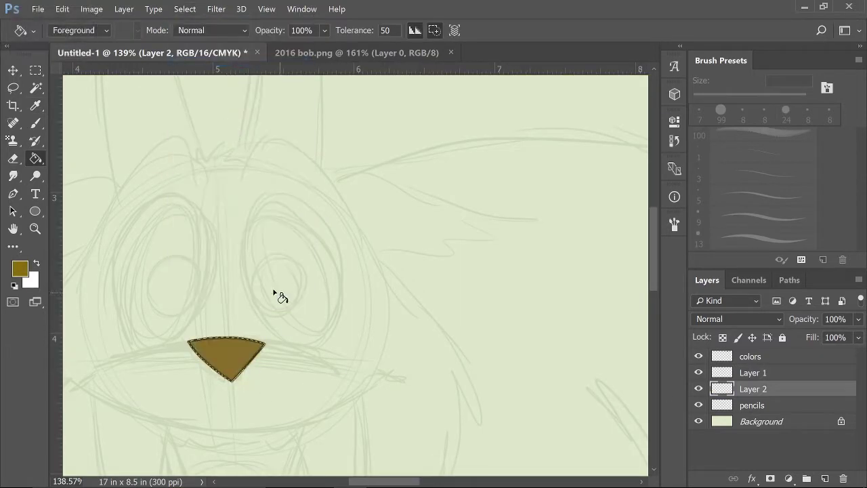
Step: Add a flat elliptical highlight in lighter brown near the nose's upper edge, on its own layer
{"action": "key", "text": "shift+m"}
{"action": "left_click_drag", "start_coordinate": [252, 352], "coordinate": [252, 355]}
{"action": "left_click", "coordinate": [19, 269]}
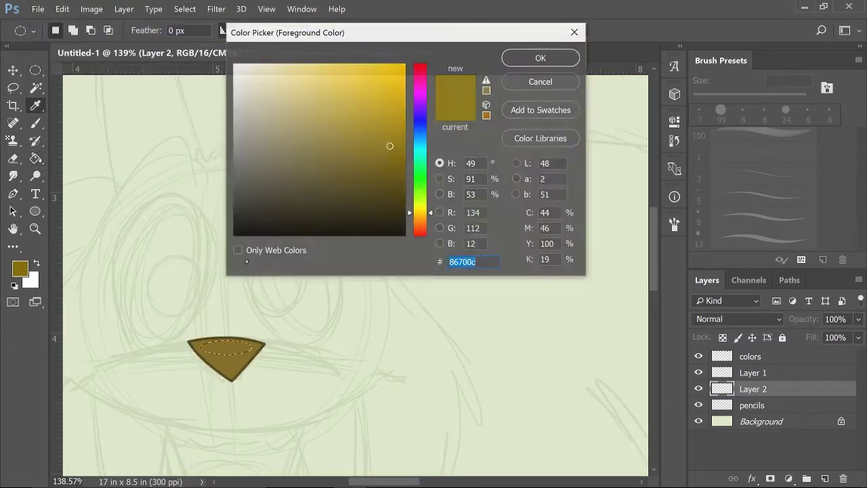
{"action": "left_click", "coordinate": [567, 57]}
{"action": "key", "text": "g"}
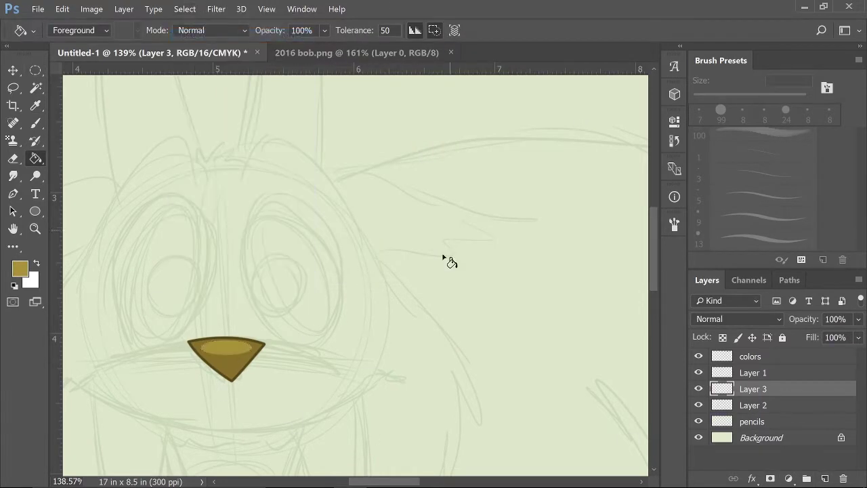
Step: Ink around the nose highlight and add small accent strokes inside it with an 8 px brush in the outline's dark brown
{"action": "key", "text": "i"}
{"action": "left_click", "coordinate": [192, 341]}
{"action": "key", "text": "b"}
{"action": "key", "text": "F5"}
{"action": "key", "text": "F5"}
{"action": "scroll", "coordinate": [174, 342], "scroll_direction": "up", "scroll_amount": 3}
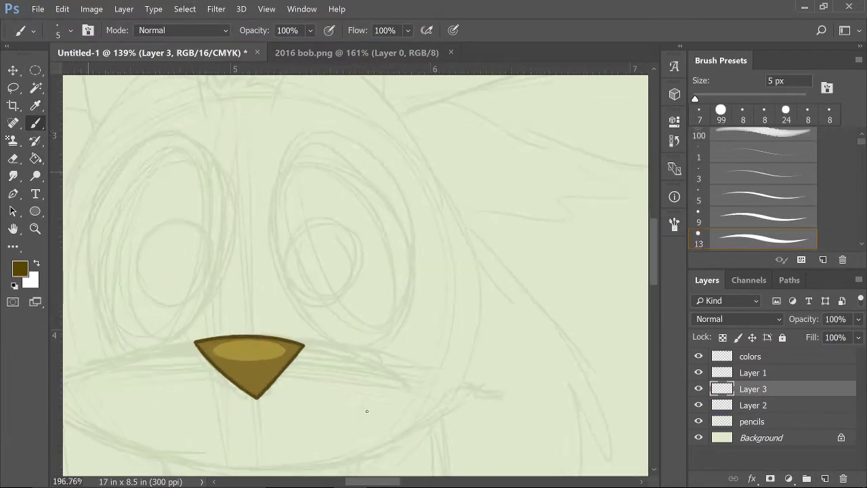
{"action": "scroll", "coordinate": [366, 411], "scroll_direction": "up", "scroll_amount": 5}
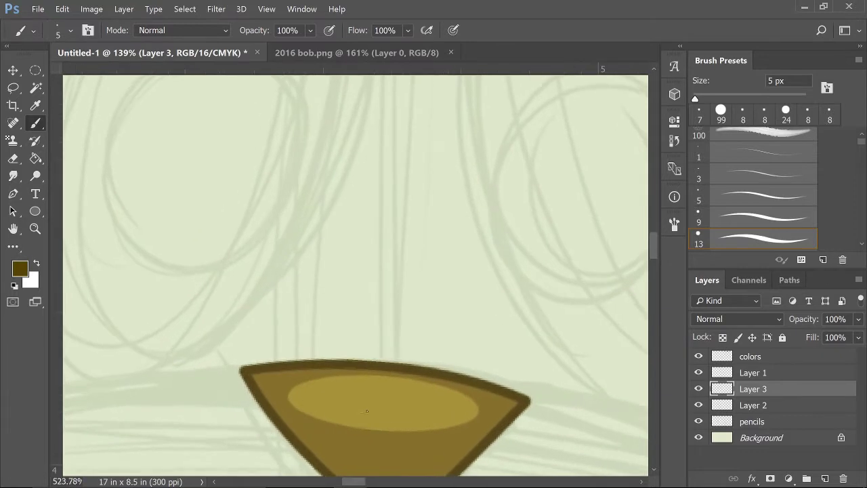
{"action": "scroll", "coordinate": [366, 411], "scroll_direction": "down", "scroll_amount": 3}
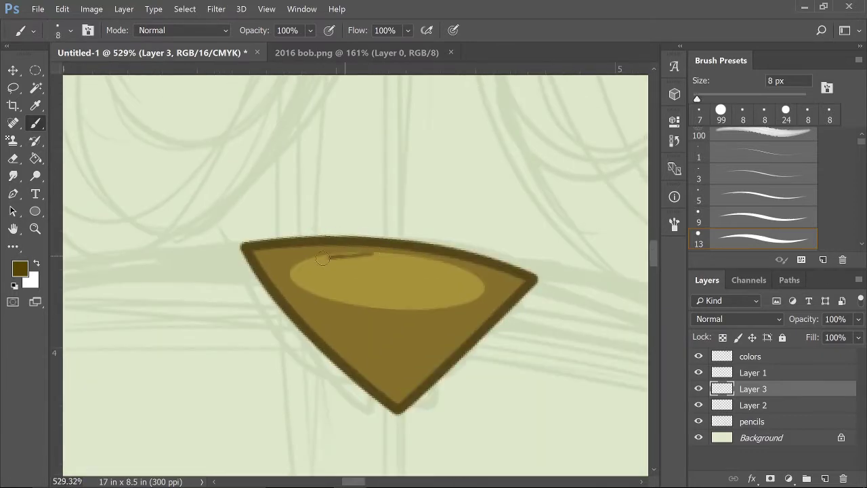
{"action": "key", "text": "ctrl+z"}
{"action": "left_click_drag", "start_coordinate": [322, 258], "coordinate": [323, 293]}
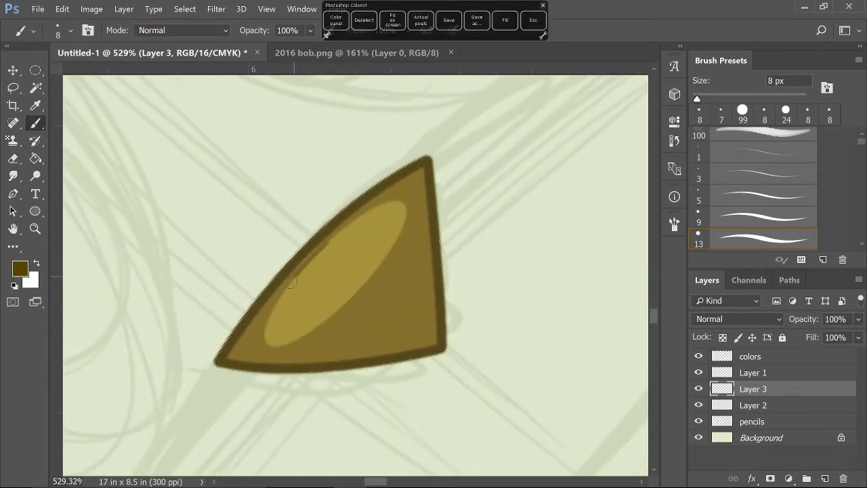
{"action": "scroll", "coordinate": [356, 275], "scroll_direction": "down", "scroll_amount": 4}
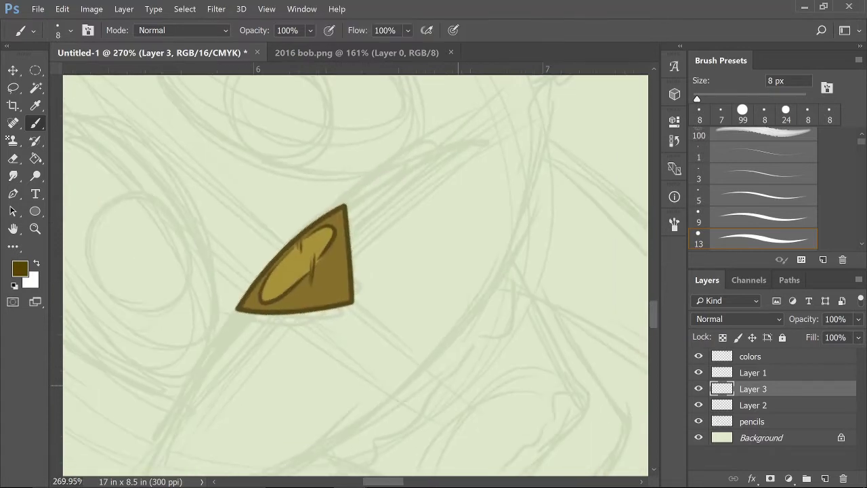
{"action": "key", "text": "Escape"}
Step: Merge the nose's outline, highlight and fill layers and name the merged layer nose
{"action": "scroll", "coordinate": [355, 275], "scroll_direction": "down", "scroll_amount": 4}
{"action": "scroll", "coordinate": [356, 274], "scroll_direction": "down", "scroll_amount": 3}
{"action": "scroll", "coordinate": [356, 274], "scroll_direction": "up", "scroll_amount": 3}
{"action": "scroll", "coordinate": [199, 343], "scroll_direction": "down", "scroll_amount": 3}
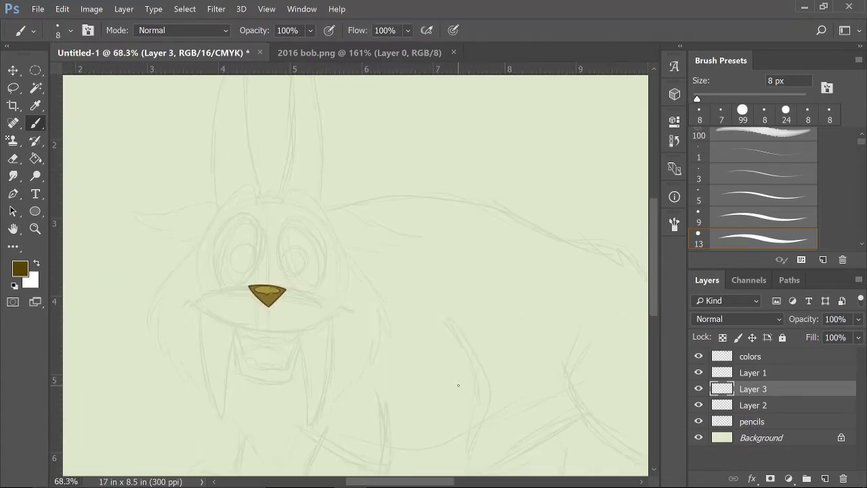
{"action": "left_click", "coordinate": [13, 229]}
{"action": "left_click", "coordinate": [77, 240]}
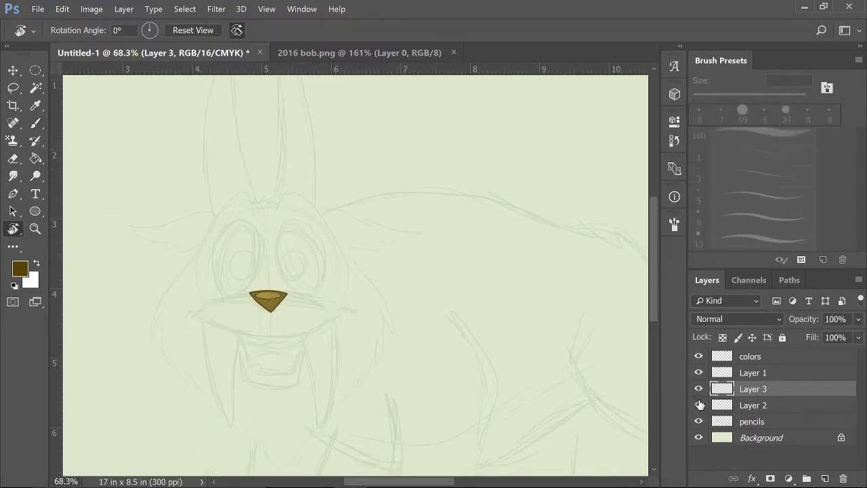
{"action": "left_click", "coordinate": [754, 373]}
{"action": "left_click", "coordinate": [754, 404], "text": "shift"}
{"action": "right_click", "coordinate": [754, 405]}
{"action": "left_click", "coordinate": [639, 395]}
{"action": "double_click", "coordinate": [754, 372]}
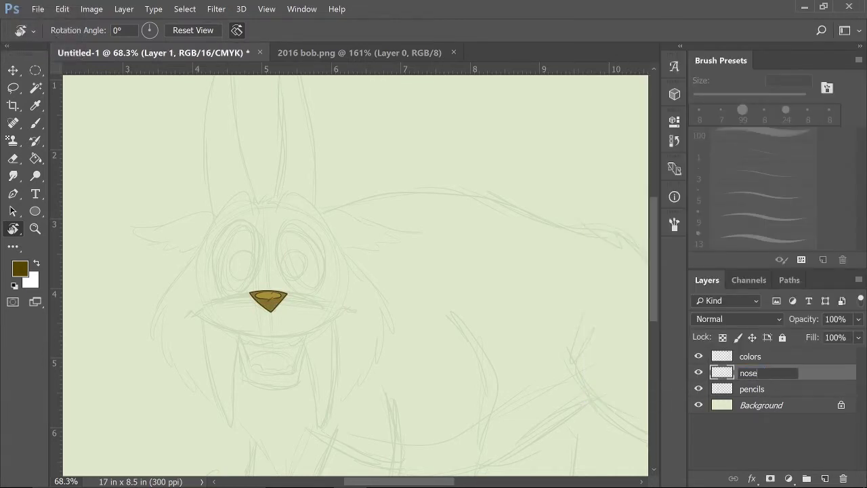
Step: Draw an ellipse shape 190 px wide and 360 px high over the sketched left eye
{"action": "scroll", "coordinate": [644, 139], "scroll_direction": "up", "scroll_amount": 3}
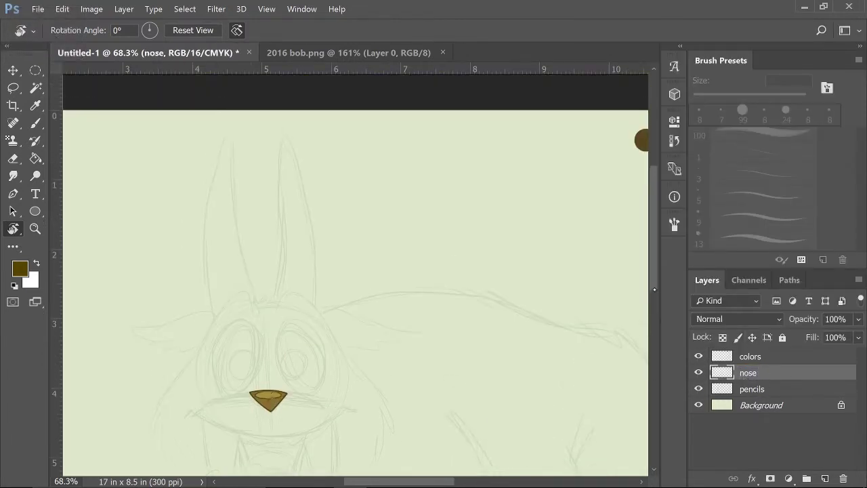
{"action": "key", "text": "shift+u"}
{"action": "mouse_move", "coordinate": [208, 303]}
{"action": "left_mouse_down"}
{"action": "mouse_move", "coordinate": [225, 320]}
{"action": "mouse_move", "coordinate": [253, 388]}
{"action": "left_mouse_up"}
{"action": "left_click", "coordinate": [253, 388]}
{"action": "key", "text": "Escape"}
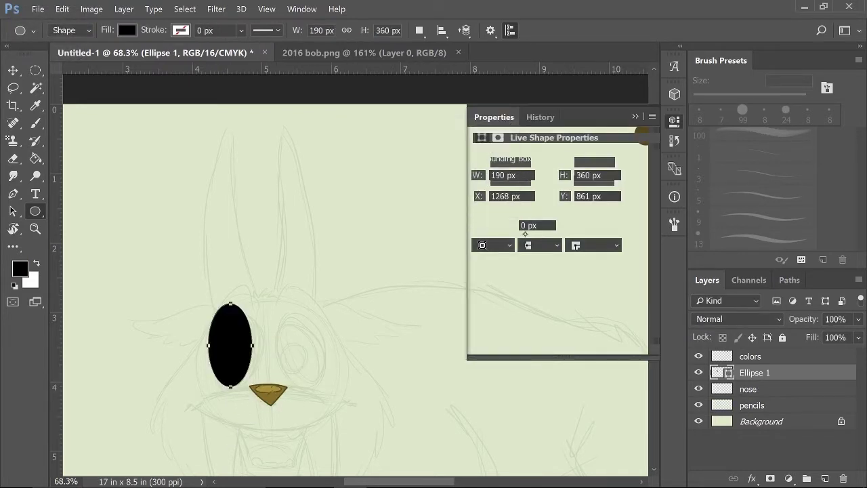
Step: Set the eye ellipse to no fill with a thin solid black stroke
{"action": "left_click", "coordinate": [482, 225]}
{"action": "left_click", "coordinate": [488, 250]}
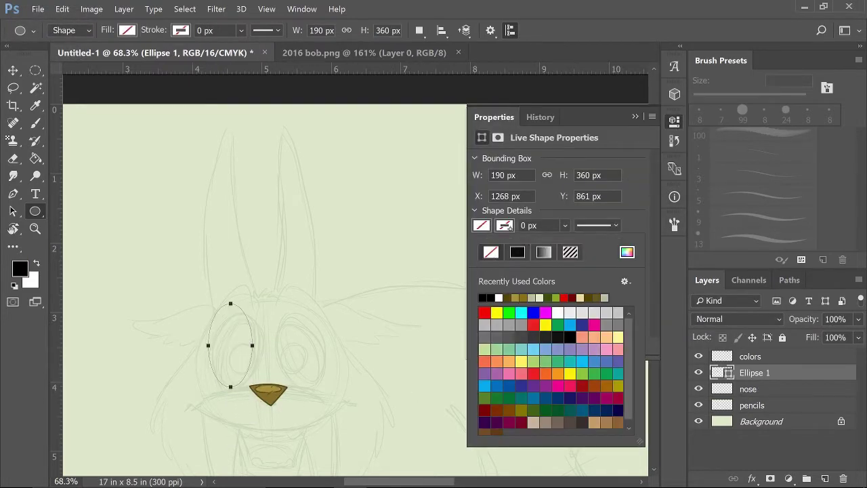
{"action": "left_click", "coordinate": [505, 225]}
{"action": "left_click", "coordinate": [484, 302]}
{"action": "left_click_drag", "start_coordinate": [565, 225], "coordinate": [565, 242]}
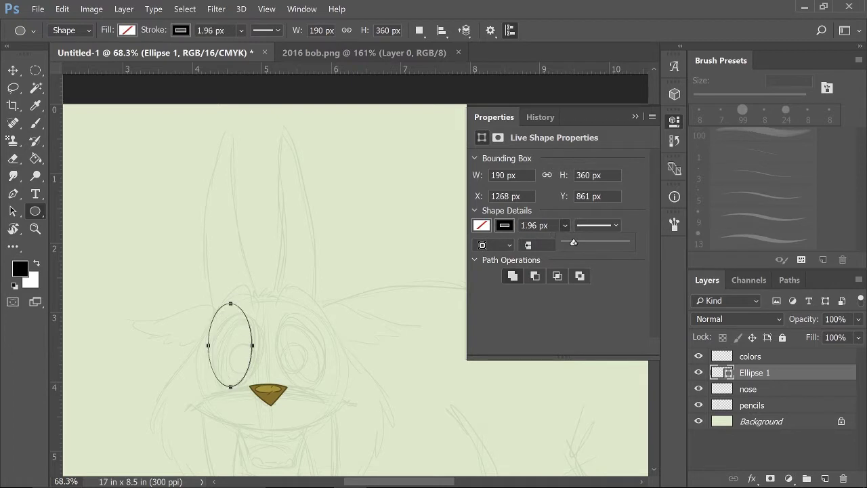
Step: Tilt the ellipse slightly and position it over the sketched left eye
{"action": "key", "text": "v"}
{"action": "scroll", "coordinate": [294, 402], "scroll_direction": "up", "scroll_amount": 2}
{"action": "left_click", "coordinate": [62, 8]}
{"action": "mouse_move", "coordinate": [106, 294]}
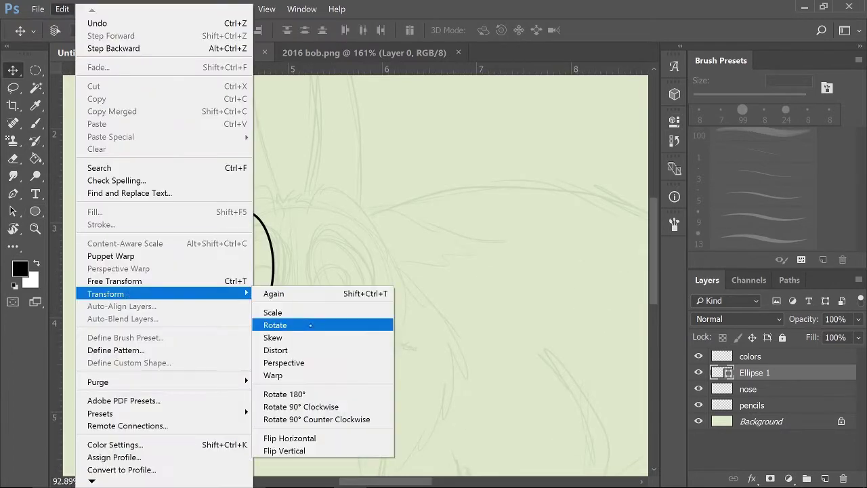
{"action": "left_click", "coordinate": [284, 338]}
{"action": "left_click_drag", "start_coordinate": [292, 268], "coordinate": [334, 306]}
Step: Duplicate the eye ellipse and place a horizontally flipped copy over the sketched right eye
{"action": "right_click", "coordinate": [755, 373]}
{"action": "left_click", "coordinate": [354, 197]}
{"action": "left_click", "coordinate": [522, 172]}
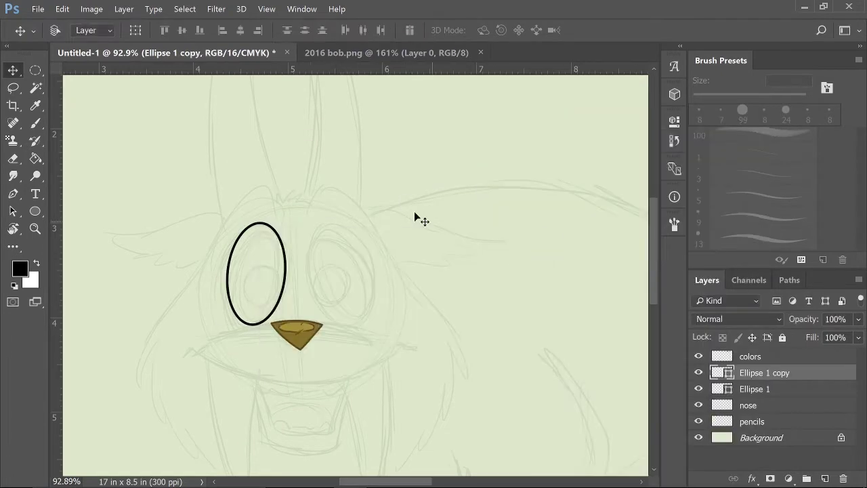
{"action": "left_click", "coordinate": [61, 8]}
{"action": "mouse_move", "coordinate": [105, 293]}
{"action": "key", "text": "Escape"}
{"action": "left_click_drag", "start_coordinate": [287, 294], "coordinate": [367, 294]}
Step: Use Free Transform to tilt the right eye's ellipse slightly more and nudge it into place
{"action": "left_click", "coordinate": [62, 9]}
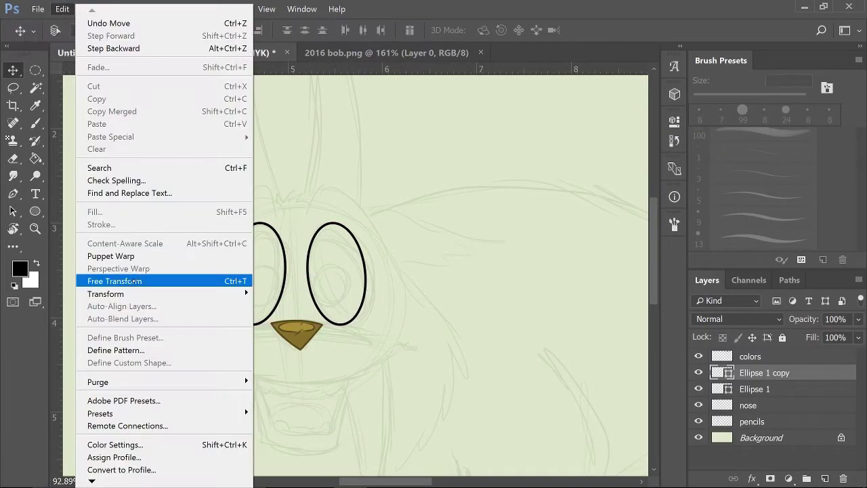
{"action": "left_click", "coordinate": [114, 281]}
{"action": "left_click_drag", "start_coordinate": [425, 284], "coordinate": [426, 276]}
{"action": "key", "text": "v"}
{"action": "key", "text": "Return"}
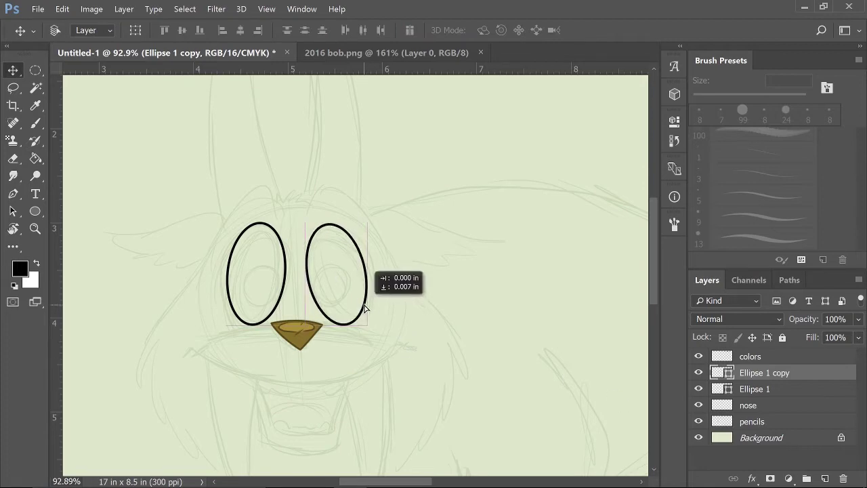
Step: Merge the two eye ellipse layers into a single layer
{"action": "left_click", "coordinate": [755, 389], "text": "shift"}
{"action": "right_click", "coordinate": [755, 389]}
{"action": "left_click", "coordinate": [494, 477]}
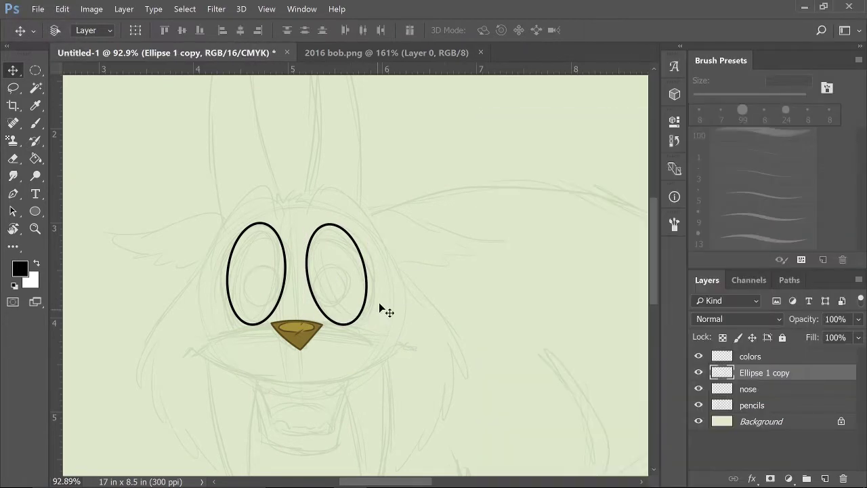
Step: Sample the dark red swatch from the color palette on the canvas
{"action": "scroll", "coordinate": [656, 226], "scroll_direction": "up", "scroll_amount": 2}
{"action": "scroll", "coordinate": [656, 225], "scroll_direction": "up", "scroll_amount": 5}
{"action": "scroll", "coordinate": [656, 230], "scroll_direction": "right", "scroll_amount": 3}
{"action": "key", "text": "i"}
{"action": "scroll", "coordinate": [656, 230], "scroll_direction": "left", "scroll_amount": 2}
{"action": "left_click", "coordinate": [553, 133]}
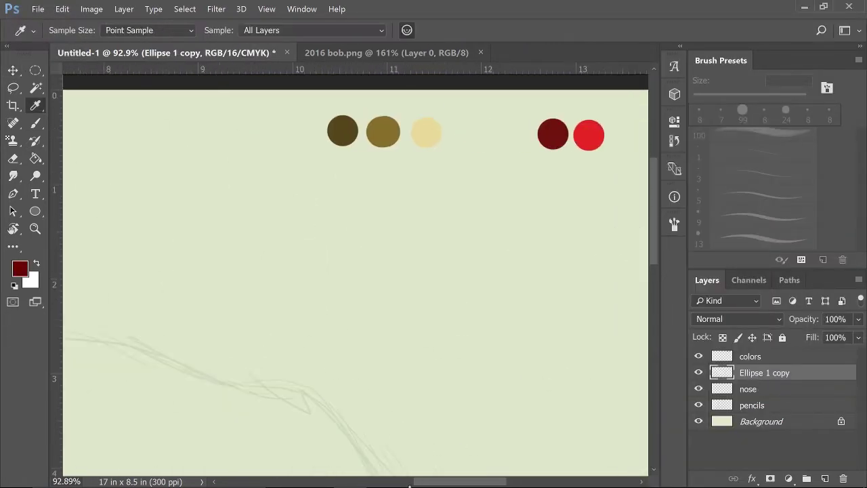
Step: Make a circular selection inside the left eye and fill it with dark red on a new layer above the nose
{"action": "scroll", "coordinate": [654, 242], "scroll_direction": "down", "scroll_amount": 5}
{"action": "scroll", "coordinate": [654, 242], "scroll_direction": "up", "scroll_amount": 1}
{"action": "left_click", "coordinate": [759, 392]}
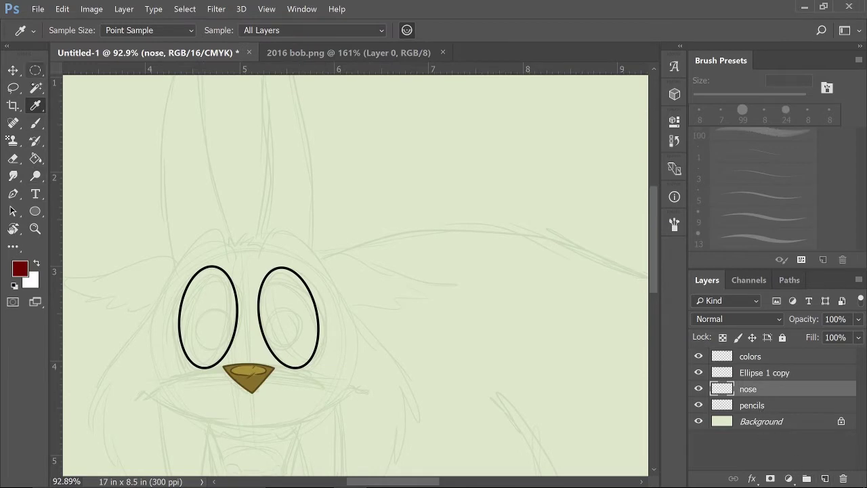
{"action": "key", "text": "m"}
{"action": "left_click_drag", "start_coordinate": [193, 299], "coordinate": [235, 341]}
{"action": "key", "text": "g"}
{"action": "key", "text": "alt+BackSpace"}
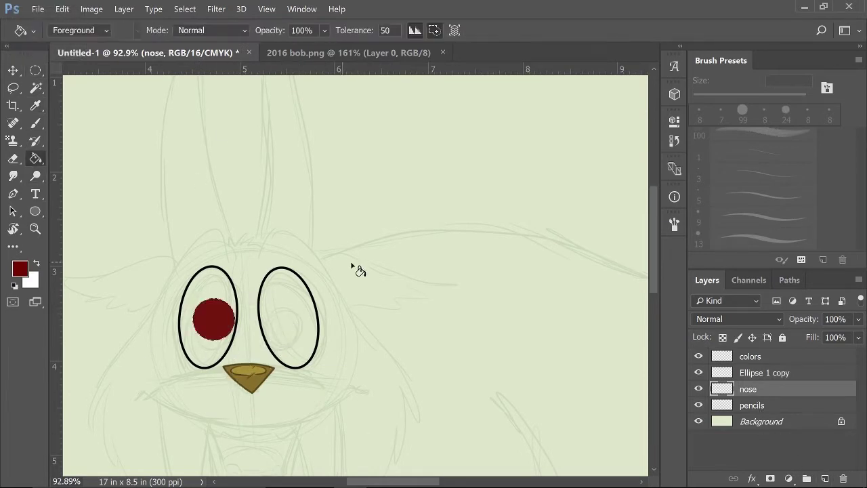
{"action": "key", "text": "ctrl+z"}
{"action": "left_click", "coordinate": [826, 478]}
{"action": "key", "text": "alt+BackSpace"}
Step: Add another layer, sample the bright red swatch and fill the circular iris selection with it
{"action": "left_click", "coordinate": [825, 479]}
{"action": "scroll", "coordinate": [356, 271], "scroll_direction": "right", "scroll_amount": 5}
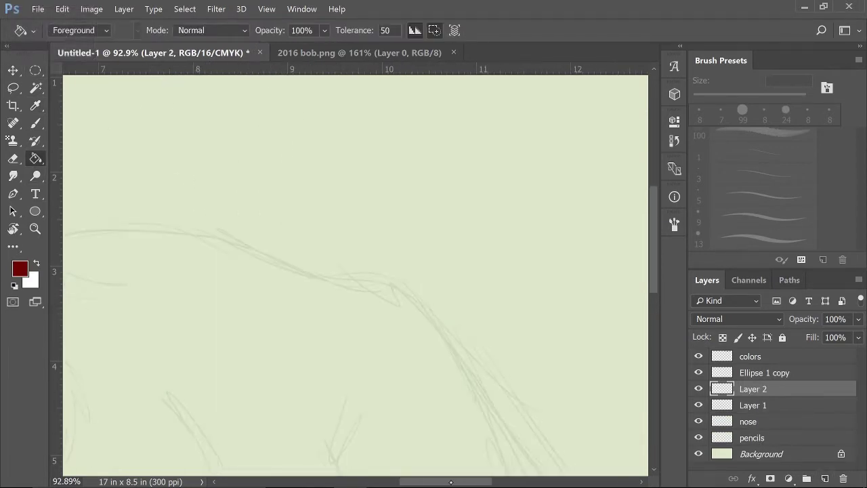
{"action": "scroll", "coordinate": [356, 271], "scroll_direction": "up", "scroll_amount": 5}
{"action": "scroll", "coordinate": [474, 271], "scroll_direction": "right", "scroll_amount": 3}
{"action": "left_click", "coordinate": [542, 221], "text": "alt"}
{"action": "scroll", "coordinate": [474, 271], "scroll_direction": "left", "scroll_amount": 8}
{"action": "scroll", "coordinate": [475, 271], "scroll_direction": "down", "scroll_amount": 5}
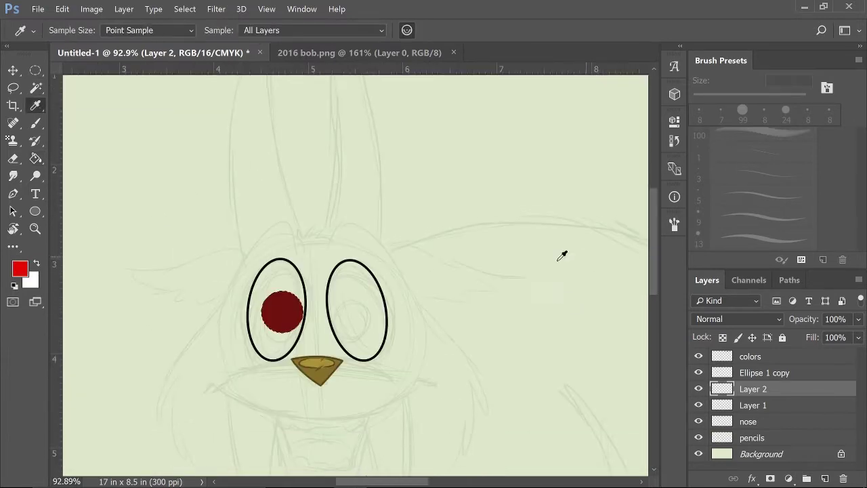
{"action": "left_click", "coordinate": [285, 329]}
Step: Deselect and scale the bright red circle down slightly so that a dark red rim surrounds it
{"action": "left_click", "coordinate": [184, 9]}
{"action": "left_click", "coordinate": [186, 35]}
{"action": "left_click", "coordinate": [62, 8]}
{"action": "left_click", "coordinate": [112, 280]}
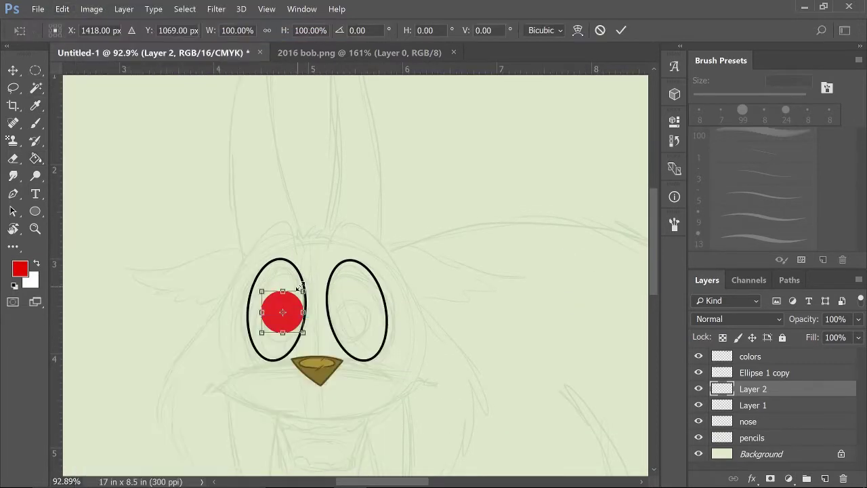
{"action": "left_click_drag", "start_coordinate": [304, 285], "coordinate": [302, 290]}
{"action": "left_click_drag", "start_coordinate": [292, 321], "coordinate": [296, 317]}
{"action": "key", "text": "v"}
{"action": "key", "text": "Return"}
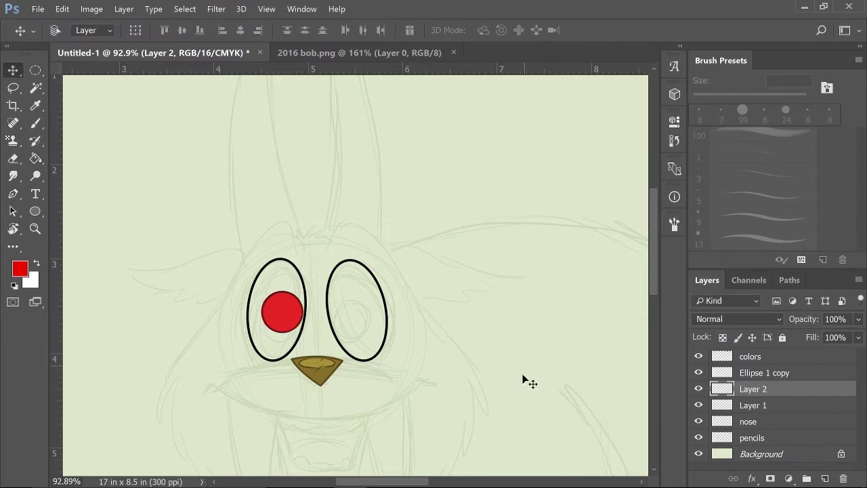
Step: Merge the bright red circle and dark red rim layers into one iris layer
{"action": "left_click", "coordinate": [753, 405], "text": "shift"}
{"action": "right_click", "coordinate": [754, 405]}
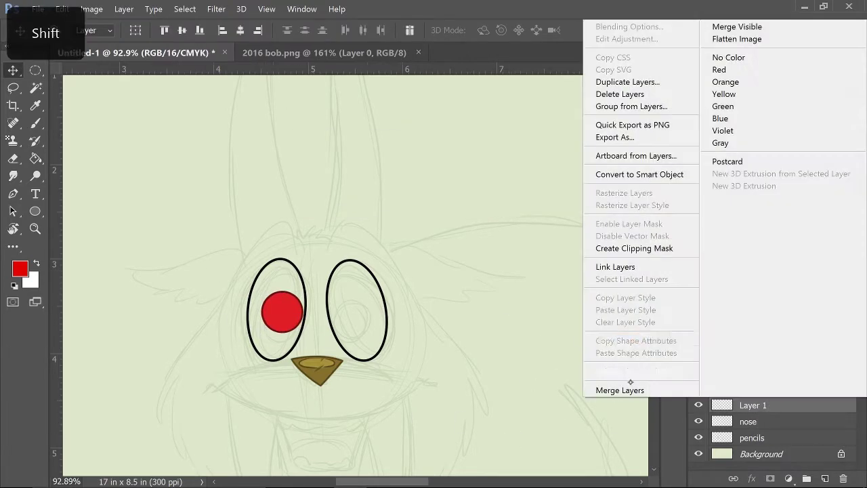
{"action": "left_click", "coordinate": [619, 389]}
Step: Move the iris slightly lower in the left eye, then duplicate it and place the copy level in the right eye
{"action": "left_click_drag", "start_coordinate": [290, 316], "coordinate": [379, 332]}
{"action": "right_click", "coordinate": [762, 393]}
{"action": "left_click", "coordinate": [639, 64]}
{"action": "key", "text": "Return"}
{"action": "left_click", "coordinate": [366, 351], "text": "shift"}
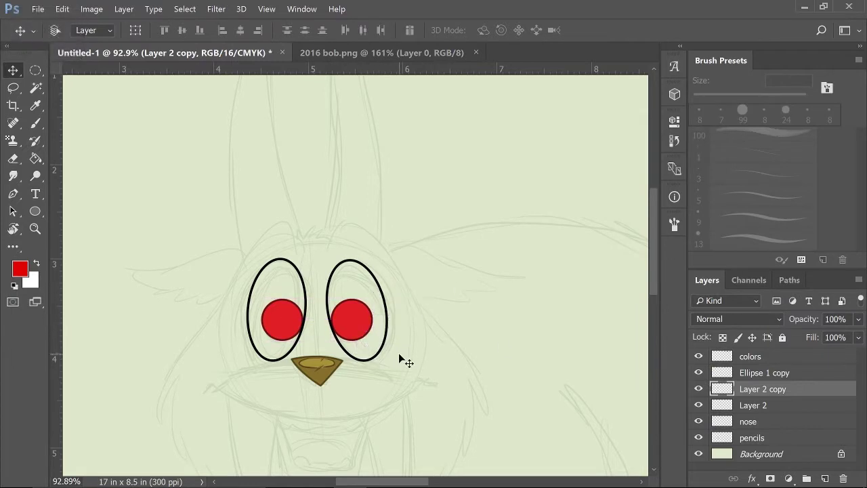
Step: Paint black pupils with white highlights on both irises, using the default colors and enlarged brush sizes
{"action": "key", "text": "b"}
{"action": "key", "text": "d"}
{"action": "key", "text": "F5"}
{"action": "key", "text": "F5"}
{"action": "key", "text": "bracketright"}
{"action": "key", "text": "bracketright"}
{"action": "key", "text": "bracketright"}
{"action": "key", "text": "bracketright"}
{"action": "key", "text": "bracketright"}
{"action": "key", "text": "bracketright"}
{"action": "key", "text": "bracketright"}
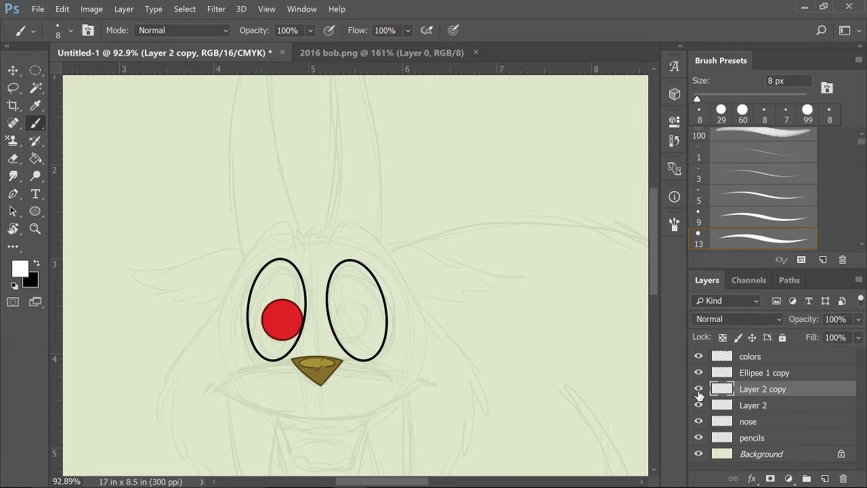
Step: Merge the two iris layers and name the merged layer eyeballs
{"action": "left_click", "coordinate": [754, 405], "text": "shift"}
{"action": "key", "text": "ctrl+e"}
{"action": "double_click", "coordinate": [763, 389]}
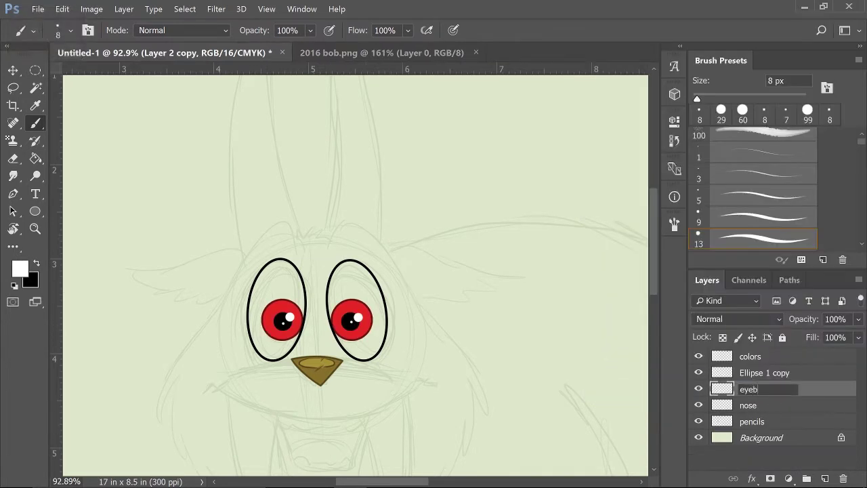
Step: Rename the eye outline layer as eyes
{"action": "double_click", "coordinate": [785, 372]}
{"action": "type", "text": "eye"}
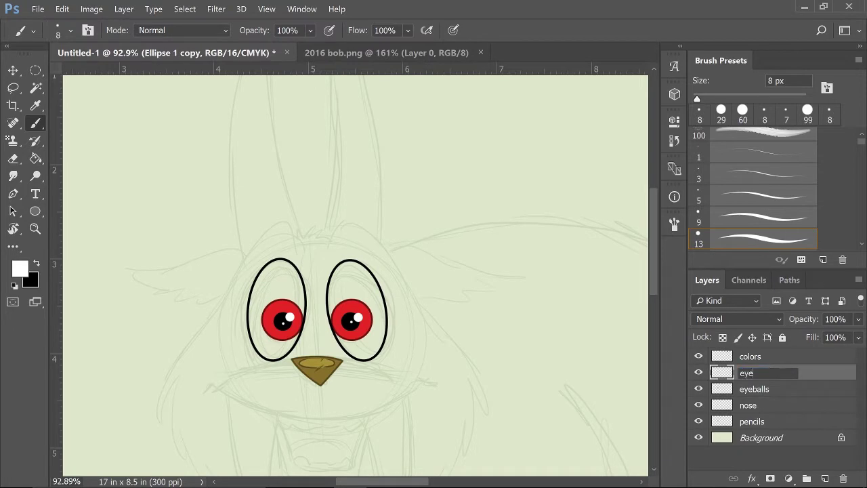
{"action": "type", "text": "s"}
{"action": "key", "text": "Return"}
Step: Add a new layer directly above the nose layer
{"action": "left_click", "coordinate": [773, 393]}
{"action": "key", "text": "ctrl+g"}
{"action": "left_click", "coordinate": [794, 420]}
{"action": "key", "text": "ctrl+z"}
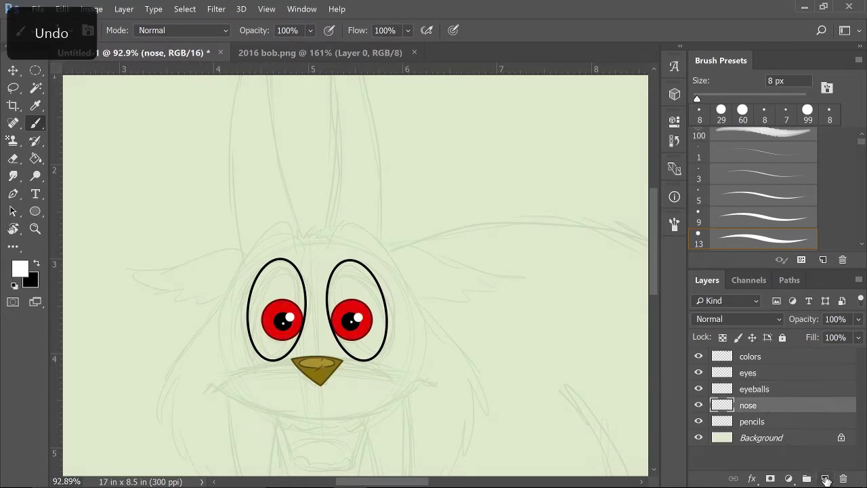
{"action": "left_click", "coordinate": [826, 479]}
Step: Select the interiors of both eye outlines on the eyes layer and expand the selection by 2 pixels
{"action": "left_click", "coordinate": [780, 373]}
{"action": "key", "text": "w"}
{"action": "left_click", "coordinate": [248, 318]}
{"action": "left_click", "coordinate": [387, 319], "text": "shift"}
{"action": "left_click", "coordinate": [185, 8]}
{"action": "left_click", "coordinate": [125, 205]}
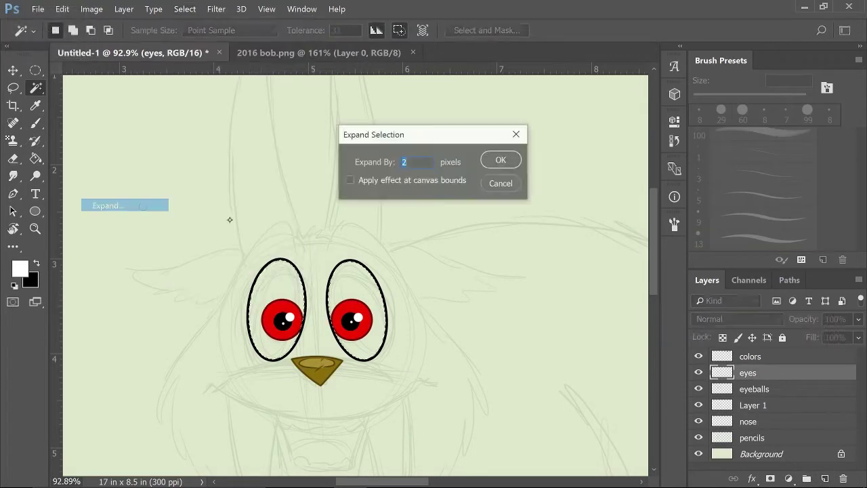
{"action": "key", "text": "Return"}
Step: Choose an off-white foreground color and fill the selected eye areas on the new layer above nose
{"action": "left_click", "coordinate": [20, 268]}
{"action": "left_click", "coordinate": [540, 57]}
{"action": "key", "text": "g"}
{"action": "left_click", "coordinate": [753, 405]}
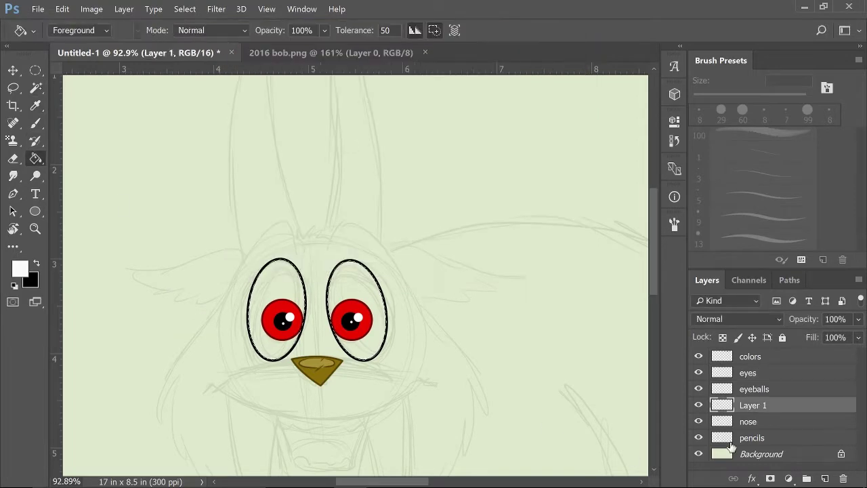
{"action": "key", "text": "alt+BackSpace"}
Step: Paint soft white highlights on the eye whites with a 44 px brush and clear the selection
{"action": "key", "text": "ctrl+d"}
{"action": "key", "text": "b"}
{"action": "key", "text": "F5"}
{"action": "key", "text": "F5"}
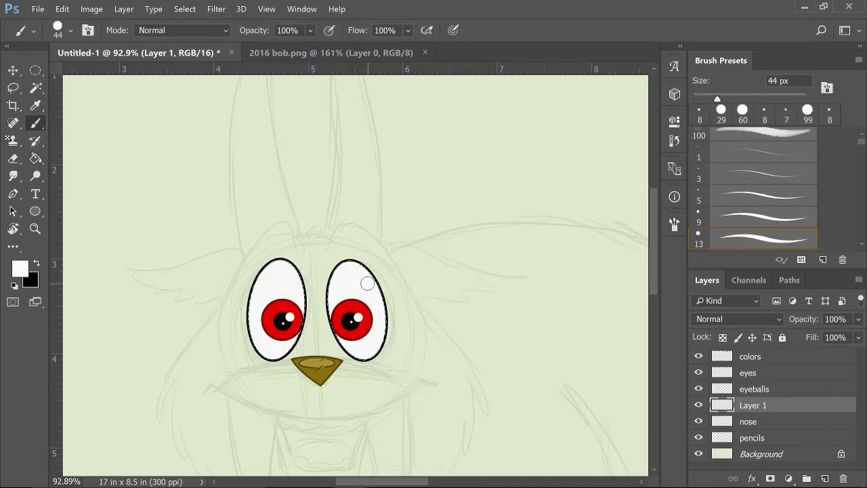
{"action": "scroll", "coordinate": [374, 132], "scroll_direction": "down", "scroll_amount": 3}
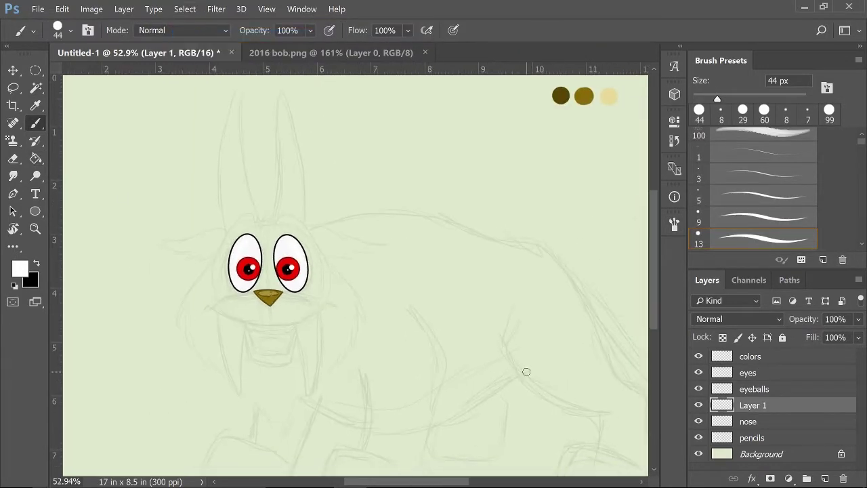
Step: Merge the eyes, eyeballs, eye-white and nose layers into one layer named eyes nose
{"action": "scroll", "coordinate": [374, 132], "scroll_direction": "up", "scroll_amount": 5}
{"action": "left_click", "coordinate": [739, 371]}
{"action": "left_click", "coordinate": [764, 421], "text": "shift"}
{"action": "right_click", "coordinate": [764, 421]}
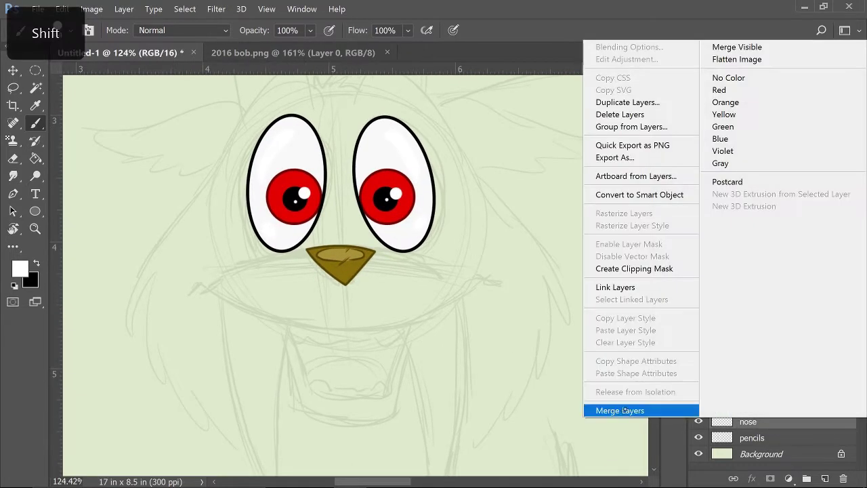
{"action": "left_click", "coordinate": [620, 411]}
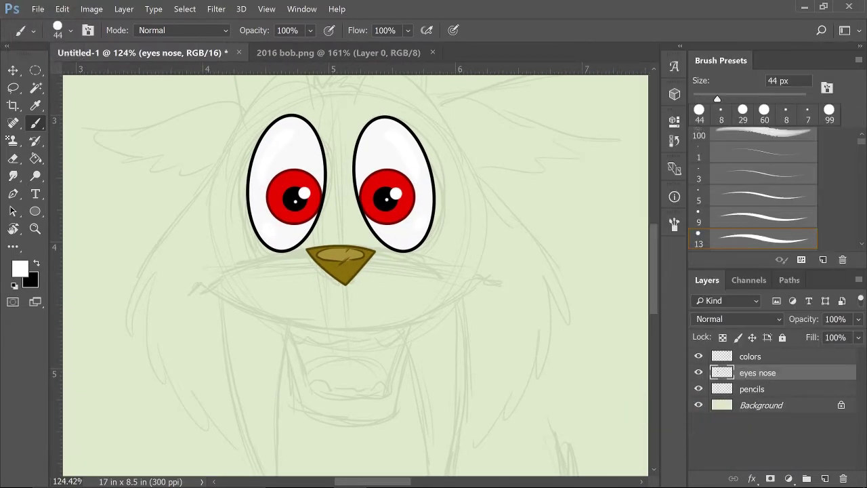
Step: Add a new layer beneath the eyes nose layer and sample a dark green as the foreground color
{"action": "left_click", "coordinate": [824, 478], "text": "ctrl"}
{"action": "scroll", "coordinate": [356, 271], "scroll_direction": "up", "scroll_amount": 5}
{"action": "scroll", "coordinate": [356, 271], "scroll_direction": "right", "scroll_amount": 15}
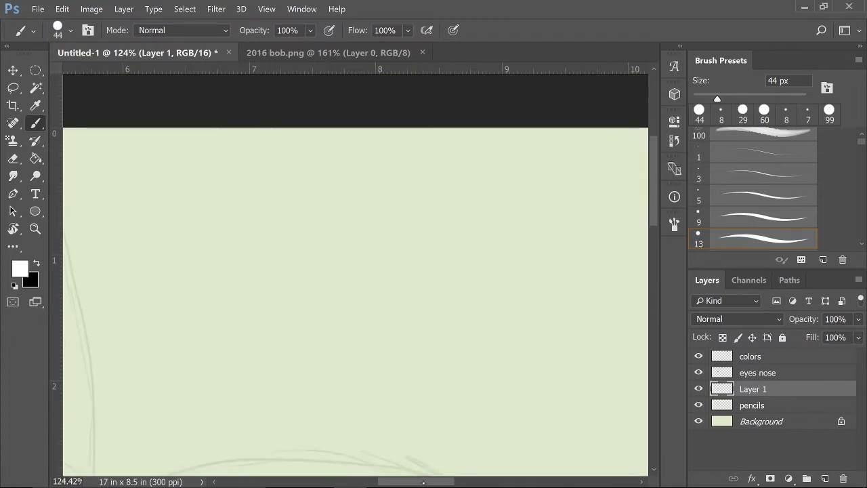
{"action": "key", "text": "i"}
{"action": "left_click", "coordinate": [399, 187]}
Step: Set the brush to 8 px with its size controlled by pen pressure
{"action": "key", "text": "b"}
{"action": "key", "text": "F5"}
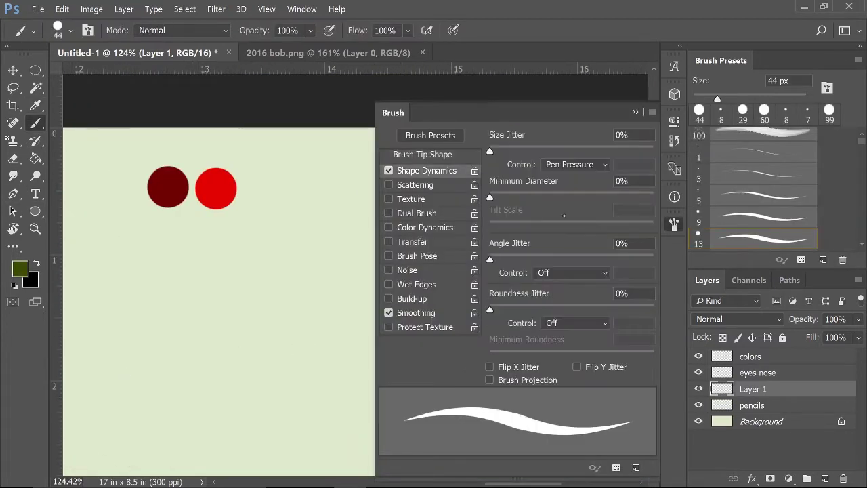
{"action": "key", "text": "F5"}
{"action": "scroll", "coordinate": [356, 271], "scroll_direction": "left", "scroll_amount": 15}
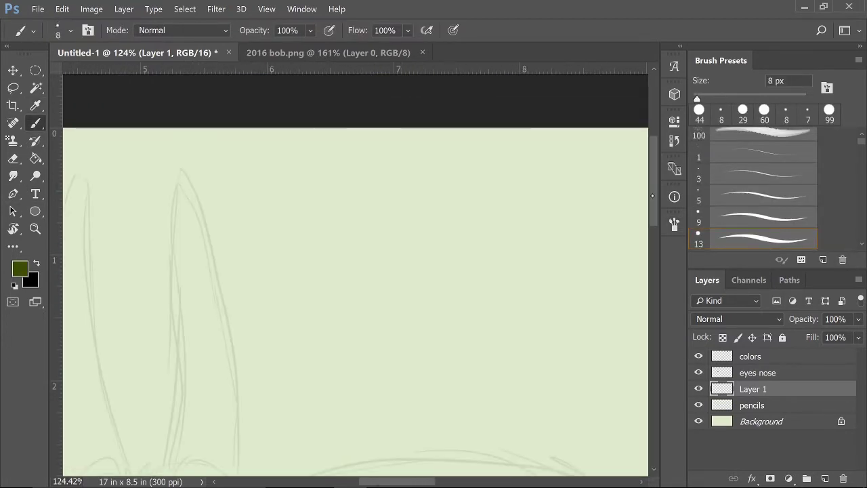
Step: Try stroking a curved pen path in dark green along the muzzle's upper edge, then undo it
{"action": "scroll", "coordinate": [355, 271], "scroll_direction": "down", "scroll_amount": 5}
{"action": "scroll", "coordinate": [214, 317], "scroll_direction": "right", "scroll_amount": 1}
{"action": "key", "text": "p"}
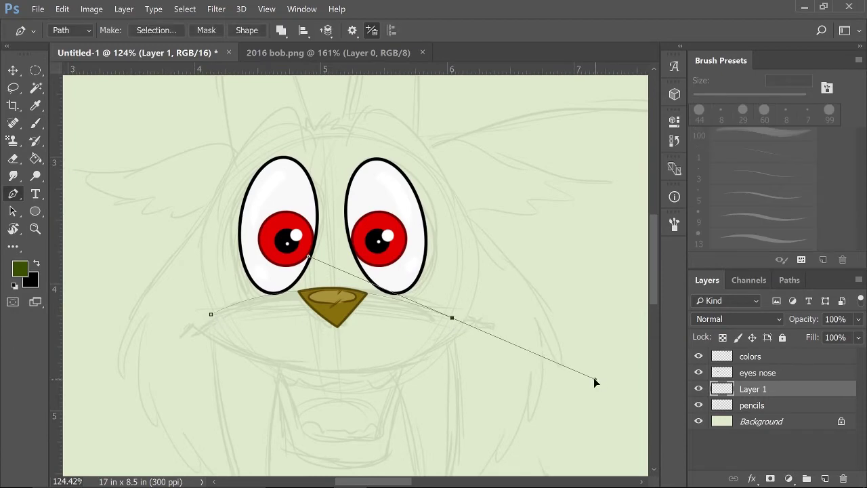
{"action": "right_click", "coordinate": [385, 304]}
{"action": "left_click", "coordinate": [434, 95]}
{"action": "key", "text": "Return"}
{"action": "right_click", "coordinate": [403, 47]}
{"action": "left_click", "coordinate": [461, 54]}
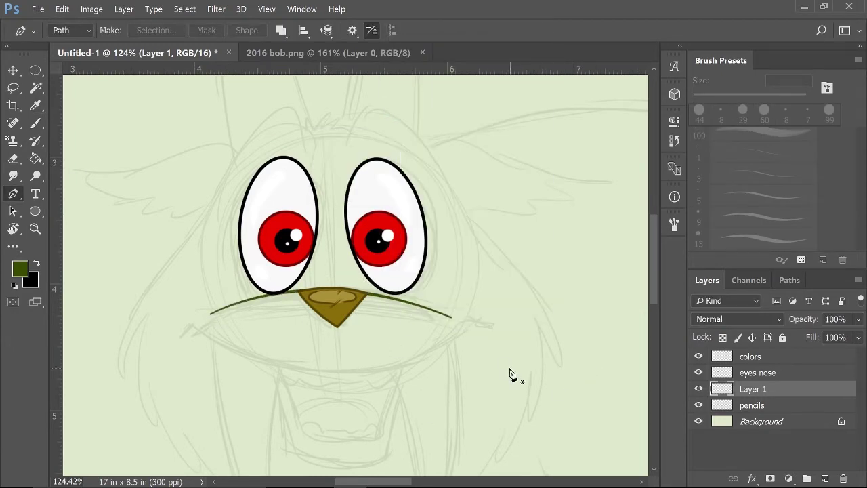
{"action": "key", "text": "ctrl+alt+z"}
{"action": "key", "text": "ctrl+alt+z"}
Step: Reshape the muzzle's upper-edge path with a higher right end point, stroke it in dark green and delete the path
{"action": "left_click_drag", "start_coordinate": [463, 333], "coordinate": [583, 356]}
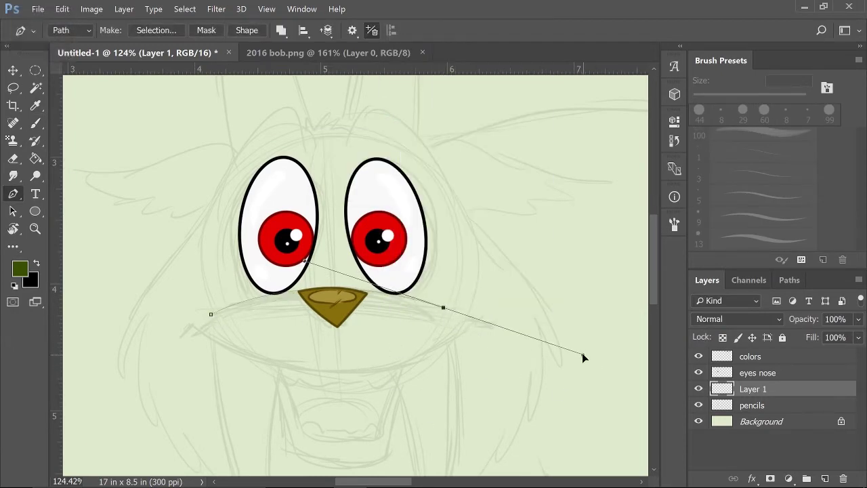
{"action": "right_click", "coordinate": [583, 339]}
{"action": "left_click", "coordinate": [488, 152]}
{"action": "key", "text": "Return"}
{"action": "right_click", "coordinate": [583, 339]}
{"action": "left_click", "coordinate": [548, 83]}
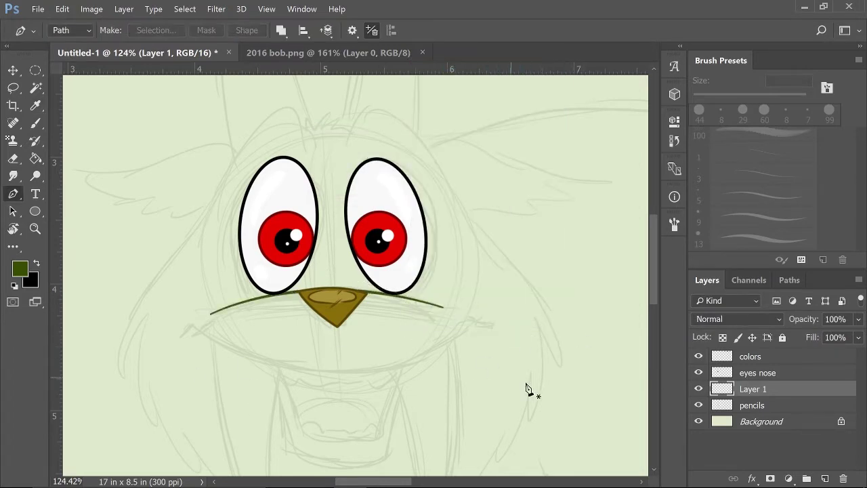
Step: Merge the layer holding the green muzzle curve with the eyes nose layer
{"action": "left_click", "coordinate": [771, 374], "text": "shift"}
{"action": "right_click", "coordinate": [774, 391]}
{"action": "left_click", "coordinate": [614, 377]}
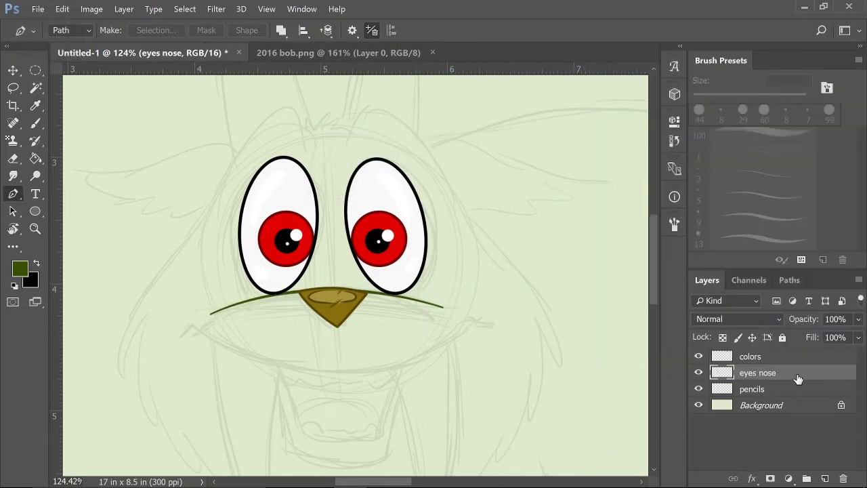
Step: On a new layer named upper lip above pencils, stroke a curved path along the lip's lower edge and delete the path
{"action": "left_click", "coordinate": [756, 391]}
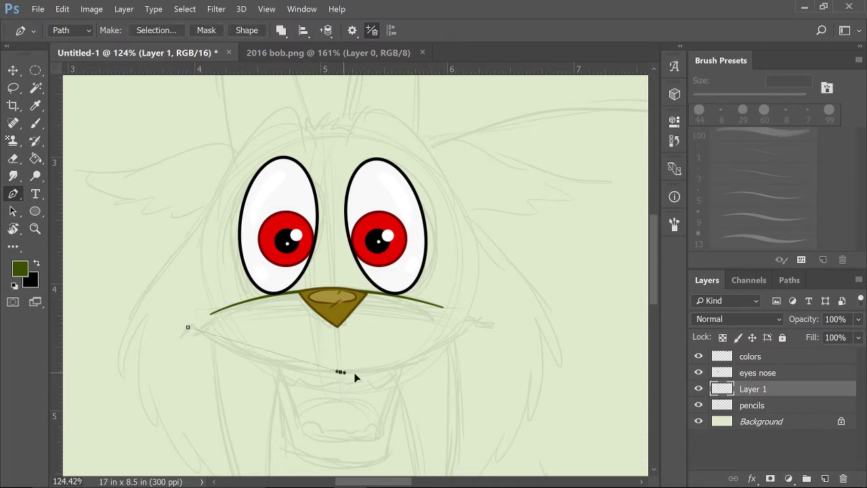
{"action": "right_click", "coordinate": [434, 342]}
{"action": "left_click", "coordinate": [475, 170]}
{"action": "right_click", "coordinate": [433, 342]}
{"action": "left_click", "coordinate": [474, 92]}
{"action": "scroll", "coordinate": [356, 271], "scroll_direction": "down", "scroll_amount": 4}
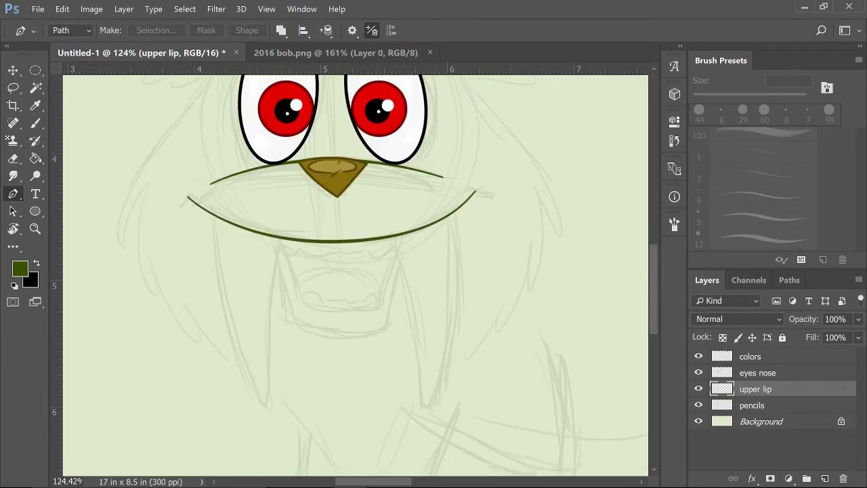
{"action": "left_click", "coordinate": [20, 268]}
{"action": "left_click", "coordinate": [232, 82]}
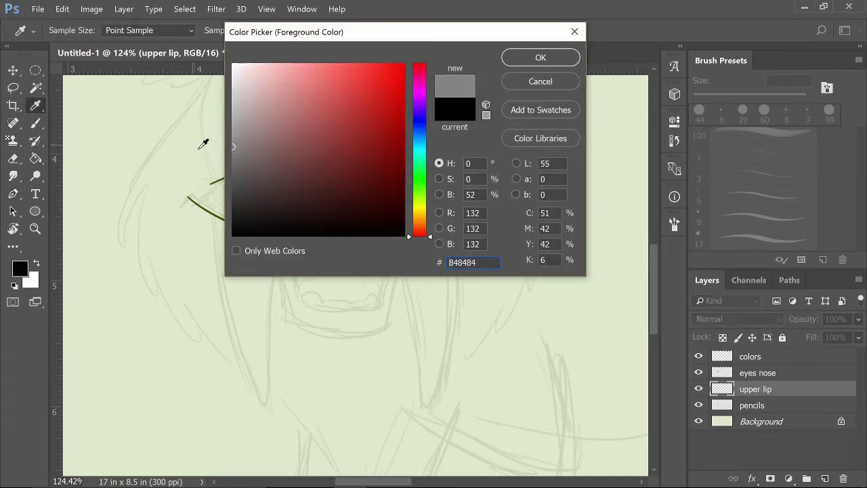
{"action": "key", "text": "Escape"}
Step: Add a new layer named tooth directly above the pencils layer, with the Pen tool ready
{"action": "key", "text": "b"}
{"action": "key", "text": "p"}
{"action": "scroll", "coordinate": [355, 271], "scroll_direction": "down", "scroll_amount": 2}
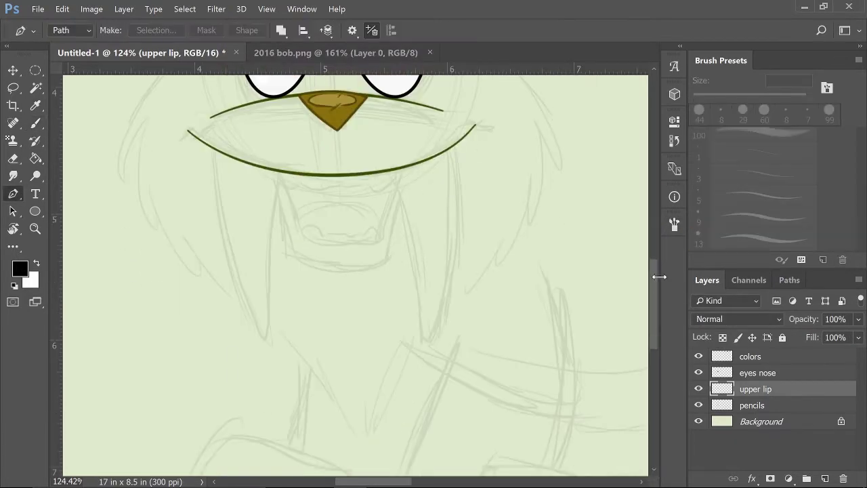
{"action": "left_click", "coordinate": [752, 405]}
{"action": "left_click", "coordinate": [825, 478]}
{"action": "double_click", "coordinate": [770, 404]}
{"action": "type", "text": "tooth"}
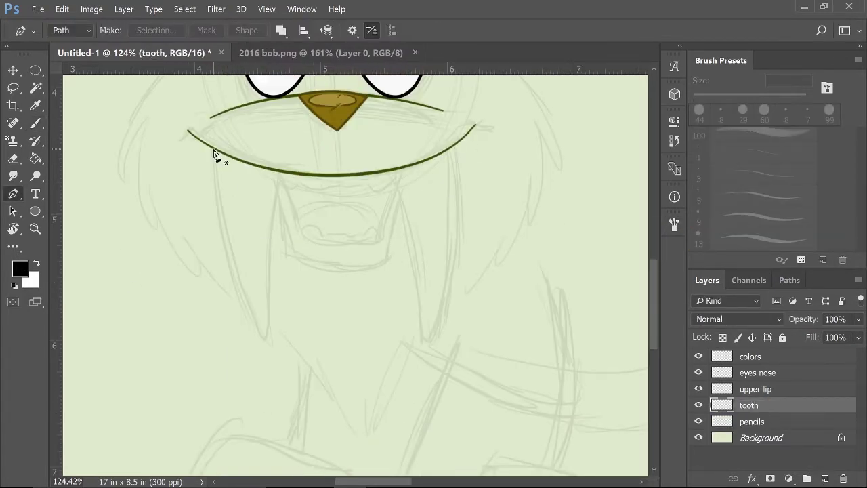
Step: Draw a closed pen path over the sketched left tusk, meeting the lip line, and stroke it in black
{"action": "left_click_drag", "start_coordinate": [300, 412], "coordinate": [312, 432]}
{"action": "key", "text": "alt"}
{"action": "left_click_drag", "start_coordinate": [266, 346], "coordinate": [266, 344]}
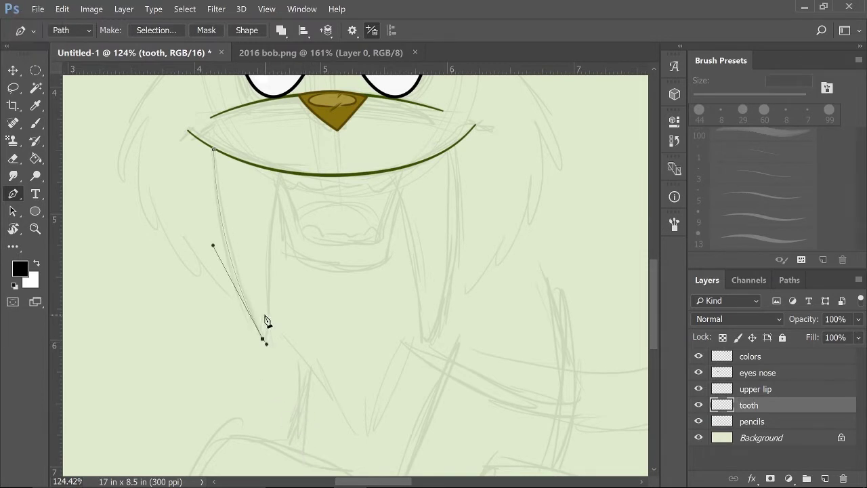
{"action": "left_click", "coordinate": [280, 173], "text": "alt"}
{"action": "left_click", "coordinate": [213, 148]}
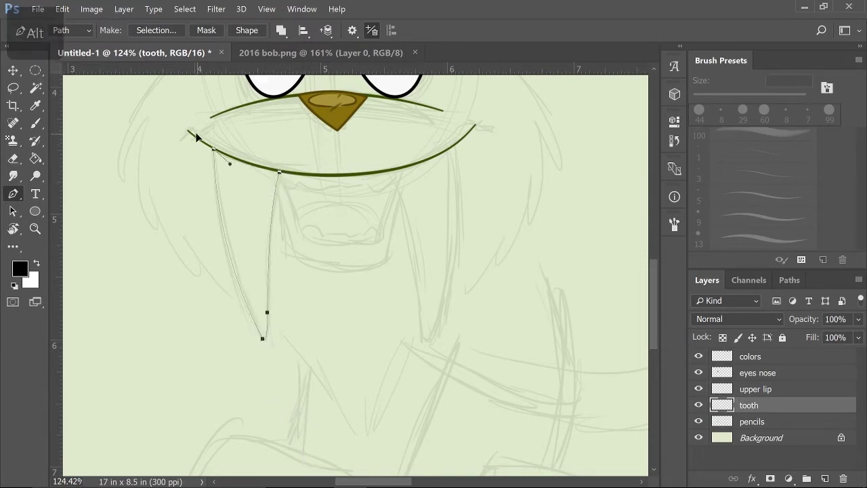
{"action": "right_click", "coordinate": [271, 174]}
{"action": "left_click", "coordinate": [416, 290]}
{"action": "key", "text": "Return"}
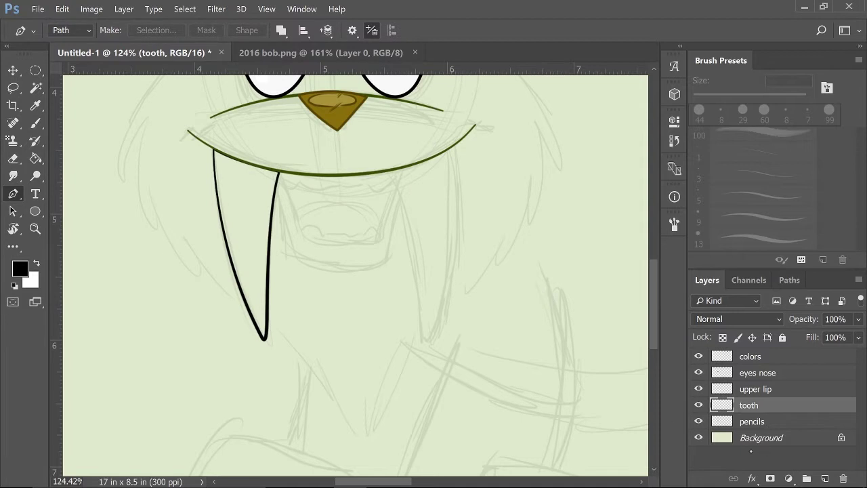
Step: Add a layer beneath the tooth layer, then select the tusk's interior and expand the selection by 2 pixels
{"action": "left_click", "coordinate": [752, 422]}
{"action": "left_click", "coordinate": [826, 479]}
{"action": "left_click", "coordinate": [749, 405]}
{"action": "key", "text": "w"}
{"action": "left_click", "coordinate": [264, 242]}
{"action": "left_click", "coordinate": [184, 9]}
{"action": "left_click", "coordinate": [204, 181]}
{"action": "left_click", "coordinate": [345, 203]}
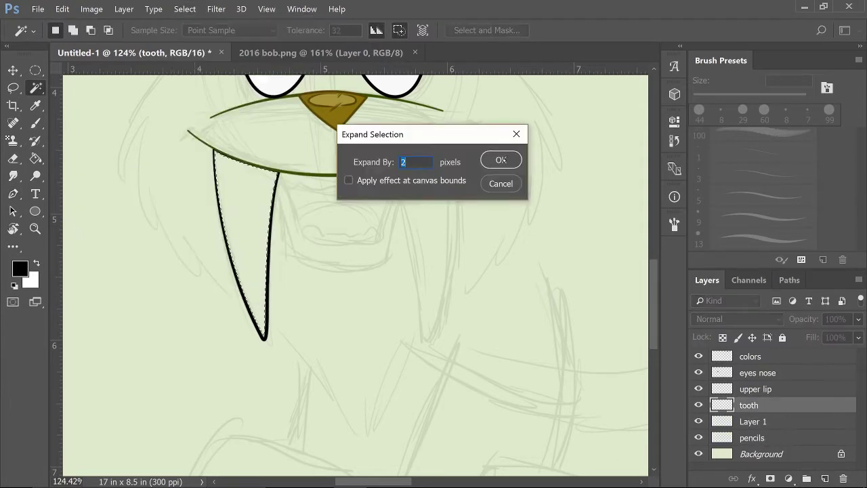
{"action": "left_click", "coordinate": [501, 160]}
Step: Fill the tusk selection with off-white on the layer beneath tooth
{"action": "key", "text": "x"}
{"action": "key", "text": "g"}
{"action": "key", "text": "alt+bracketleft"}
{"action": "left_click", "coordinate": [331, 144]}
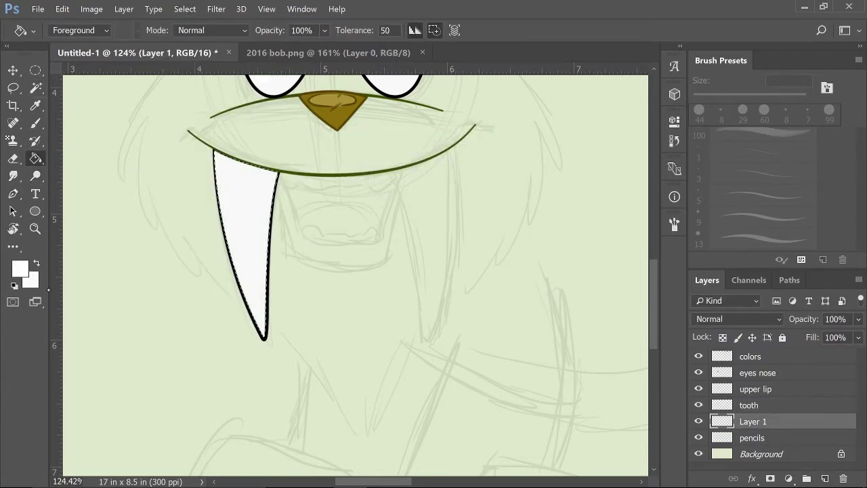
Step: Paint a white highlight down the tusk with a 30 px brush and merge its fill with the tooth outline
{"action": "key", "text": "b"}
{"action": "key", "text": "F5"}
{"action": "key", "text": "F5"}
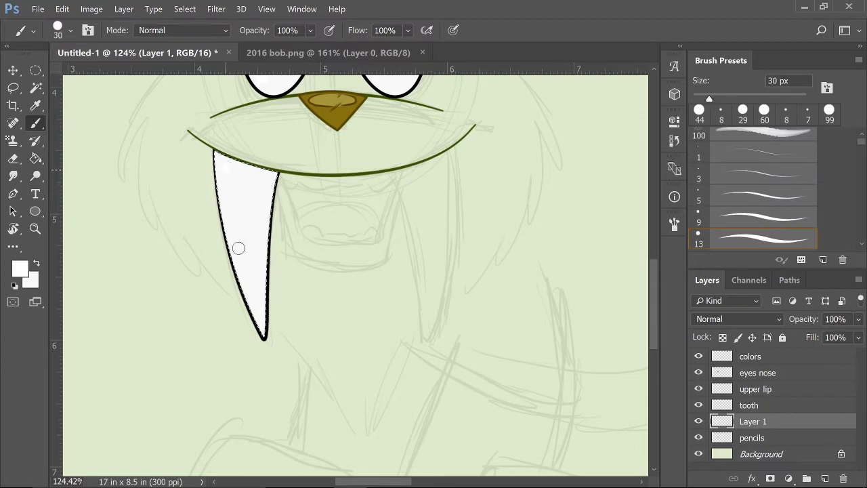
{"action": "key", "text": "alt+bracketright"}
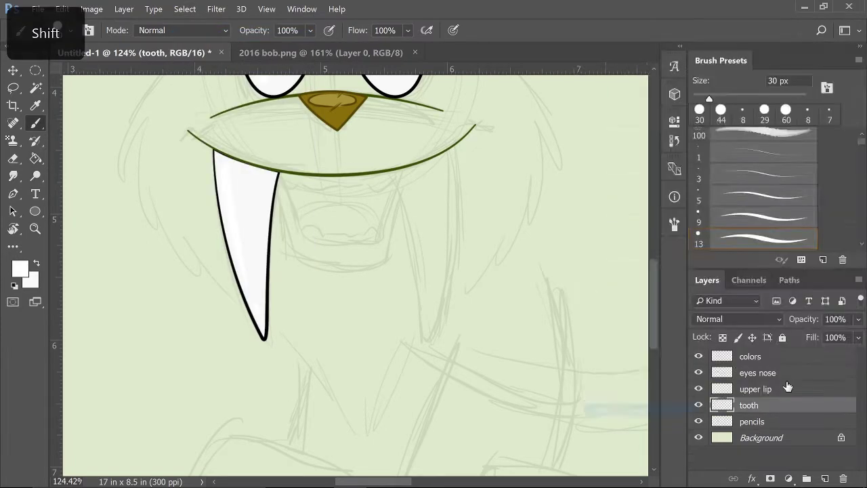
Step: Duplicate the tooth layer and flip the copy horizontally
{"action": "right_click", "coordinate": [789, 386]}
{"action": "left_click", "coordinate": [637, 95]}
{"action": "key", "text": "Return"}
{"action": "left_click", "coordinate": [61, 8]}
{"action": "mouse_move", "coordinate": [106, 293]}
{"action": "left_click", "coordinate": [329, 440]}
Step: Move the flipped tusk to the right side of the mouth and adjust it with Free Transform to fit the lip line
{"action": "key", "text": "v"}
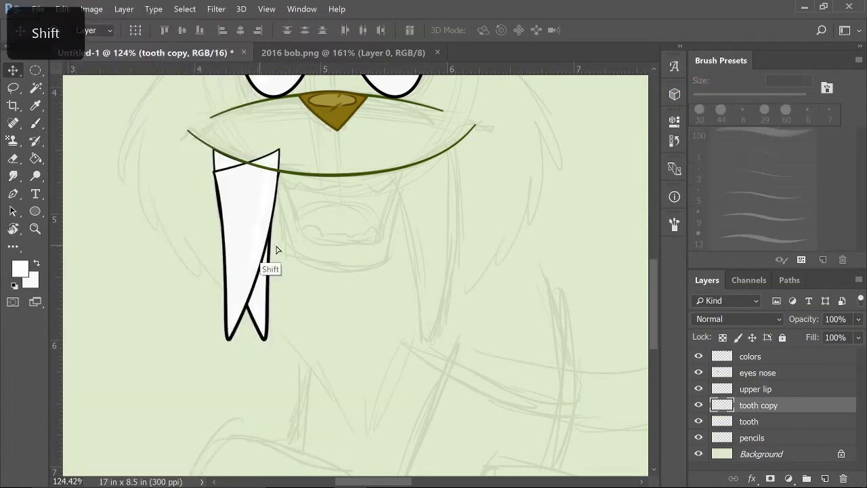
{"action": "left_click_drag", "start_coordinate": [276, 248], "coordinate": [450, 260]}
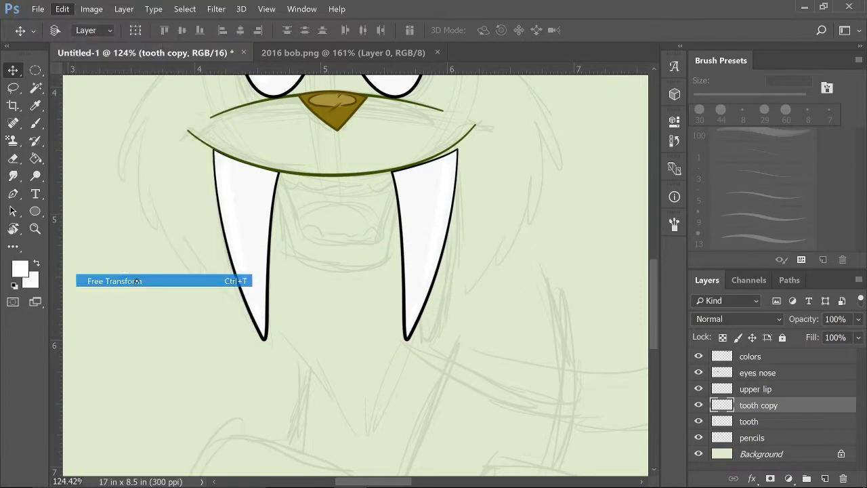
{"action": "left_click", "coordinate": [137, 280]}
{"action": "left_click_drag", "start_coordinate": [533, 223], "coordinate": [534, 224]}
{"action": "key", "text": "Return"}
{"action": "left_click_drag", "start_coordinate": [451, 229], "coordinate": [448, 252]}
{"action": "scroll", "coordinate": [453, 293], "scroll_direction": "up", "scroll_amount": 4}
{"action": "scroll", "coordinate": [494, 335], "scroll_direction": "down", "scroll_amount": 3}
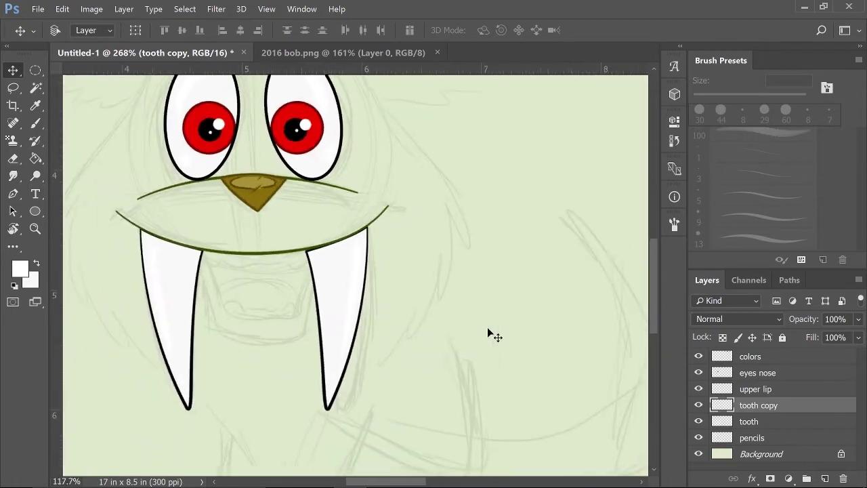
Step: Merge the upper lip, tooth copy and tooth layers into the upper lip layer
{"action": "scroll", "coordinate": [494, 334], "scroll_direction": "up", "scroll_amount": 5}
{"action": "left_click", "coordinate": [756, 389]}
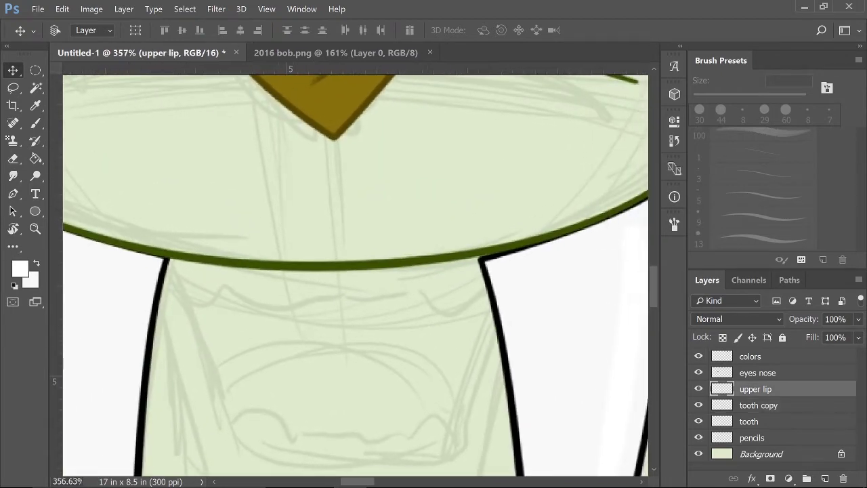
{"action": "left_click", "coordinate": [758, 406]}
{"action": "left_click", "coordinate": [749, 422], "text": "shift"}
{"action": "left_click", "coordinate": [756, 389]}
{"action": "left_click", "coordinate": [749, 421], "text": "shift"}
{"action": "right_click", "coordinate": [749, 421]}
{"action": "left_click", "coordinate": [647, 410]}
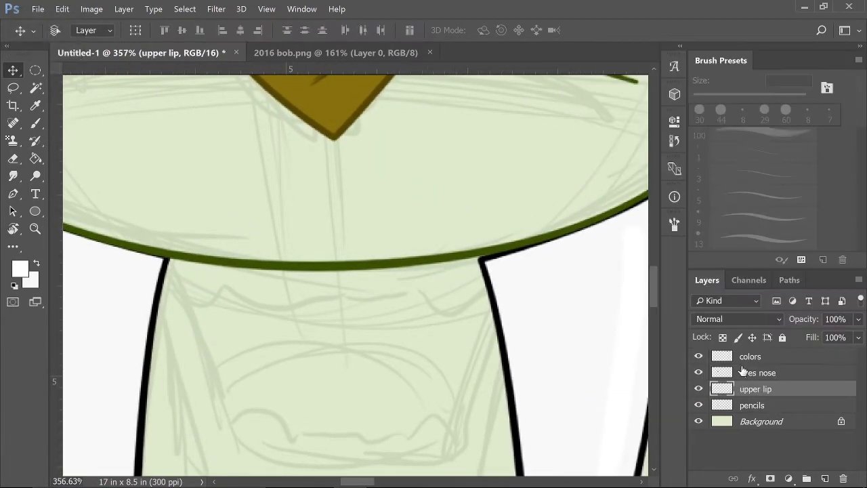
Step: On an inner teeth layer beneath the upper lip, draw a closed Pen path with a scalloped lower edge between the tusks
{"action": "scroll", "coordinate": [288, 252], "scroll_direction": "down", "scroll_amount": 3}
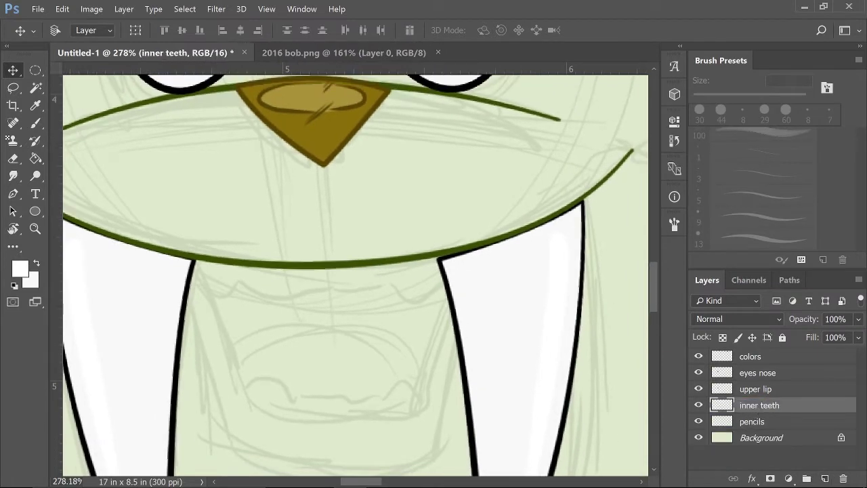
{"action": "key", "text": "b"}
{"action": "key", "text": "F5"}
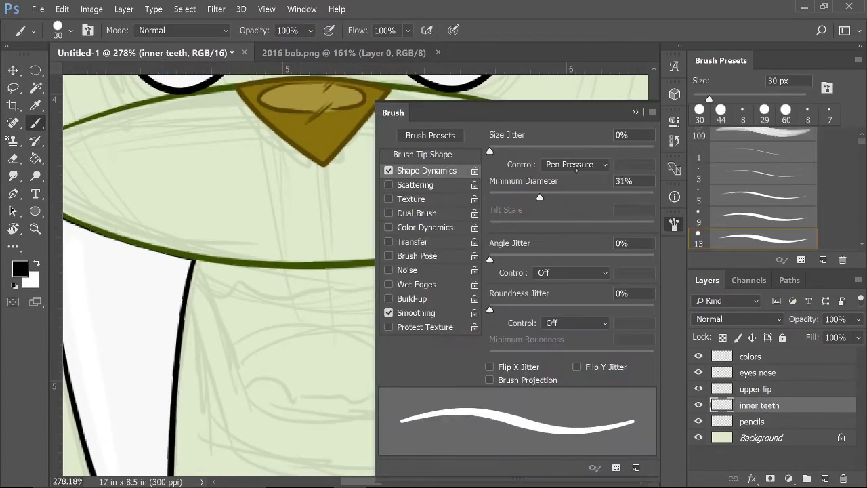
{"action": "key", "text": "F5"}
{"action": "key", "text": "p"}
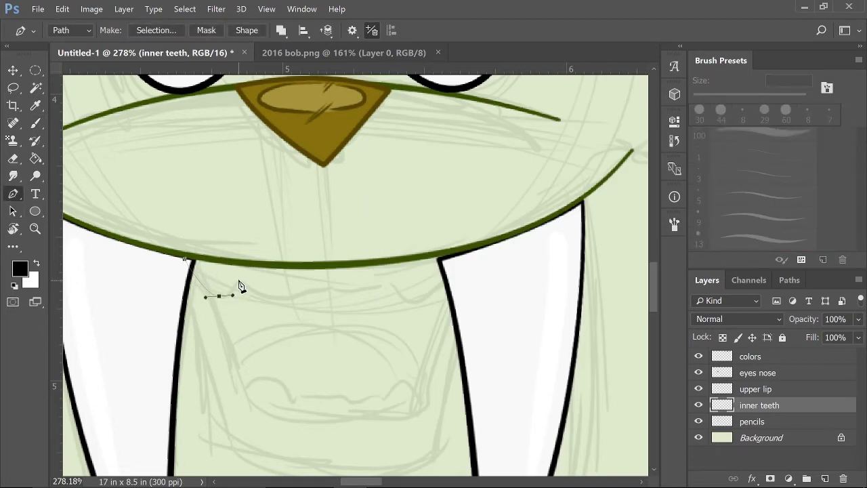
{"action": "left_click_drag", "start_coordinate": [369, 279], "coordinate": [368, 273]}
{"action": "key", "text": "alt"}
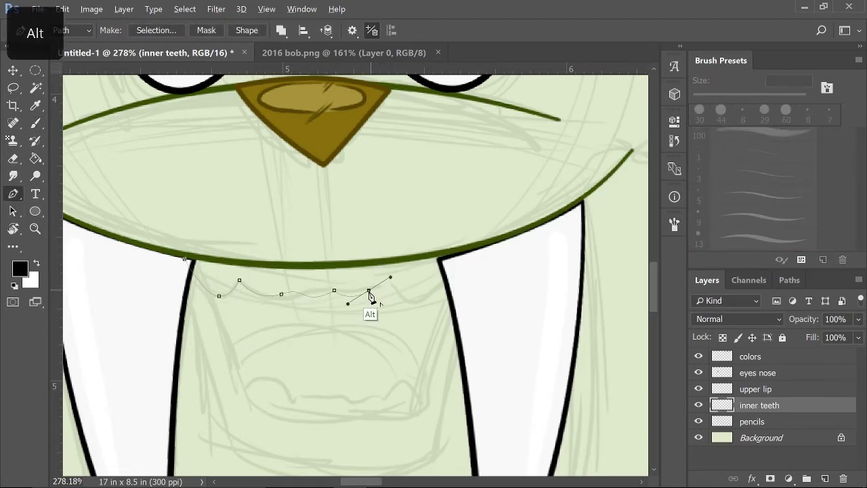
{"action": "key", "text": "alt"}
{"action": "left_click_drag", "start_coordinate": [451, 255], "coordinate": [395, 265]}
{"action": "key", "text": "ctrl+z"}
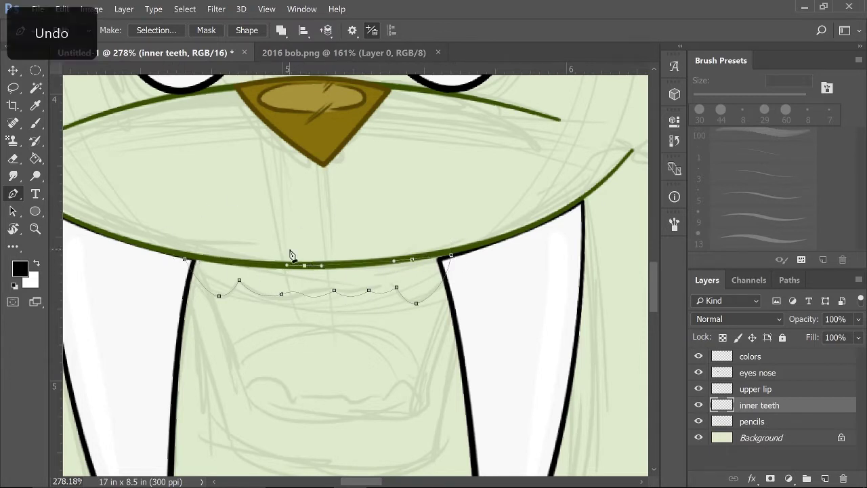
{"action": "key", "text": "ctrl+z"}
{"action": "key", "text": "ctrl+z"}
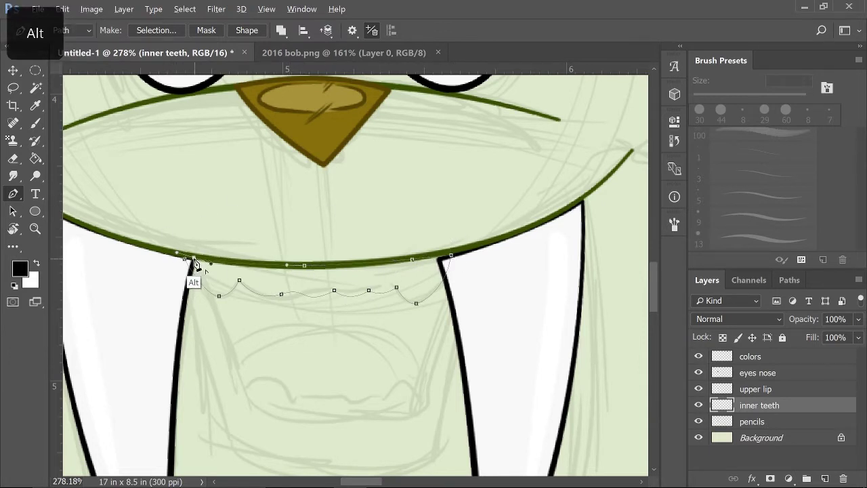
Step: Stroke the upper teeth path with the black brush
{"action": "right_click", "coordinate": [393, 326]}
{"action": "left_click", "coordinate": [441, 115]}
{"action": "key", "text": "Return"}
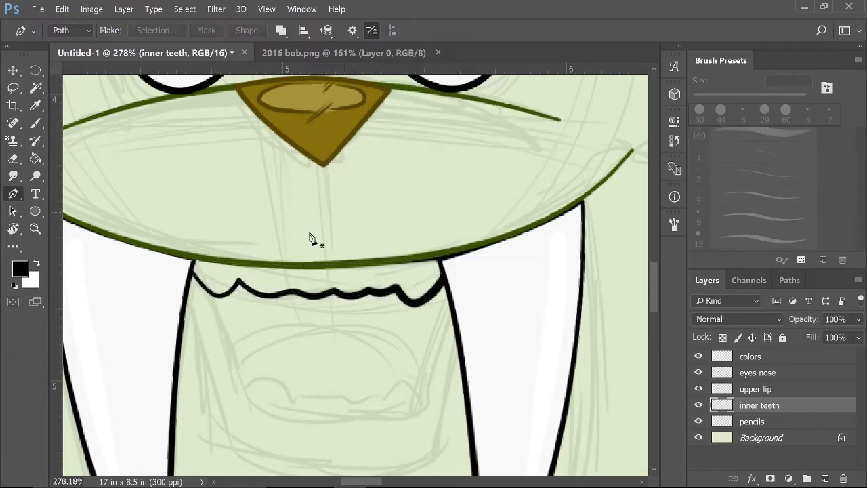
Step: Select the enclosed upper teeth area and fill it with the tusk's off-white on a new layer beneath, clearing the selection
{"action": "key", "text": "w"}
{"action": "left_click", "coordinate": [825, 479], "text": "ctrl"}
{"action": "left_click", "coordinate": [184, 8]}
{"action": "left_click", "coordinate": [333, 250]}
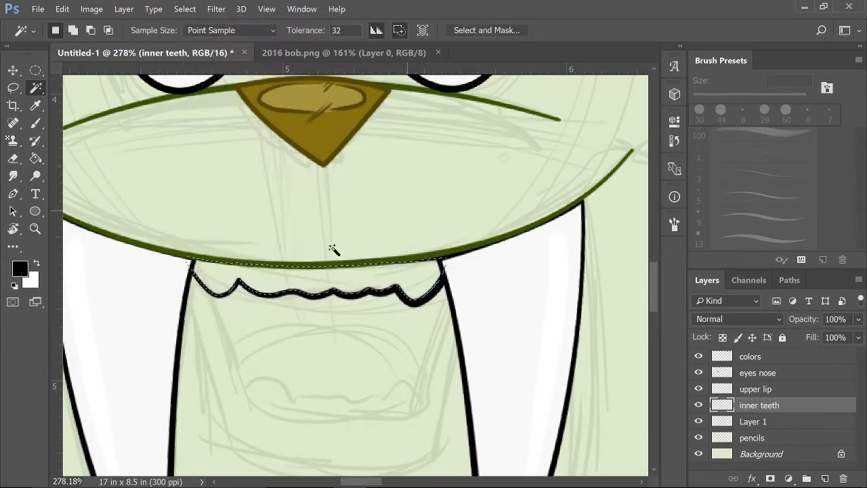
{"action": "key", "text": "i"}
{"action": "left_click", "coordinate": [170, 271]}
{"action": "key", "text": "g"}
{"action": "key", "text": "alt+bracketleft"}
{"action": "left_click", "coordinate": [312, 277]}
{"action": "left_click", "coordinate": [184, 9]}
{"action": "left_click", "coordinate": [197, 32]}
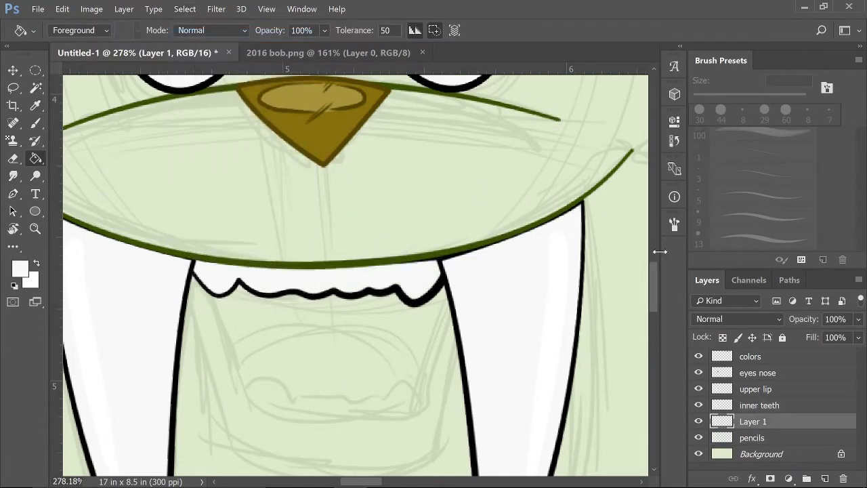
Step: Sample the dark brown outline color and draw the lower lip's inner edge as a Pen path from tusk to tusk
{"action": "key", "text": "i"}
{"action": "key", "text": "b"}
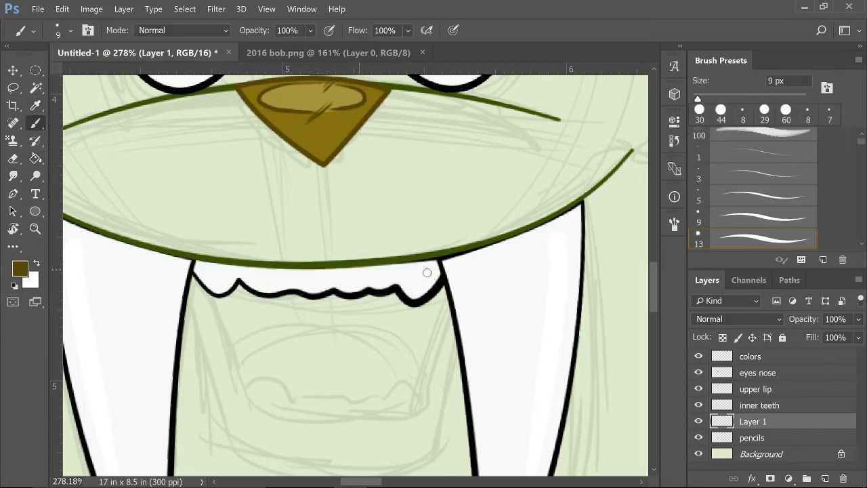
{"action": "key", "text": "F5"}
{"action": "key", "text": "F5"}
{"action": "key", "text": "p"}
{"action": "scroll", "coordinate": [158, 258], "scroll_direction": "down", "scroll_amount": 3}
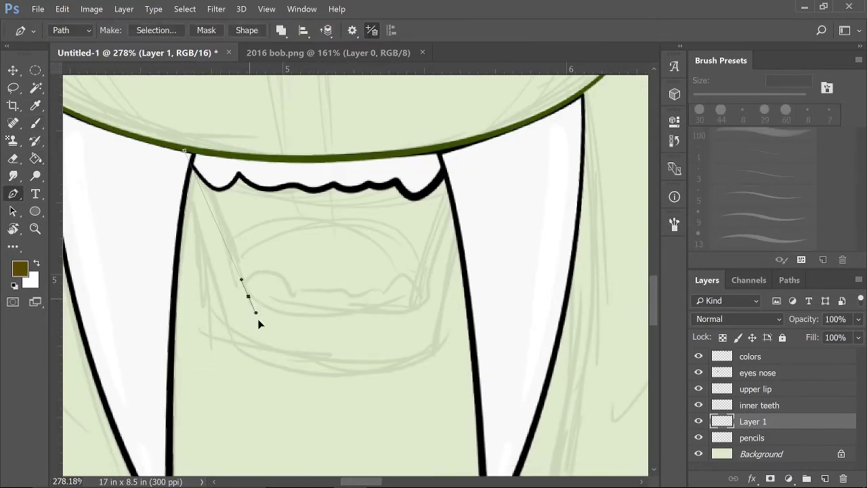
{"action": "left_click_drag", "start_coordinate": [258, 324], "coordinate": [274, 339]}
{"action": "key", "text": "alt"}
{"action": "mouse_move", "coordinate": [420, 296]}
{"action": "left_mouse_down"}
{"action": "mouse_move", "coordinate": [531, 265]}
{"action": "mouse_move", "coordinate": [422, 300]}
{"action": "left_mouse_up"}
{"action": "left_click_drag", "start_coordinate": [456, 148], "coordinate": [468, 174]}
{"action": "left_click_drag", "start_coordinate": [185, 150], "coordinate": [156, 142]}
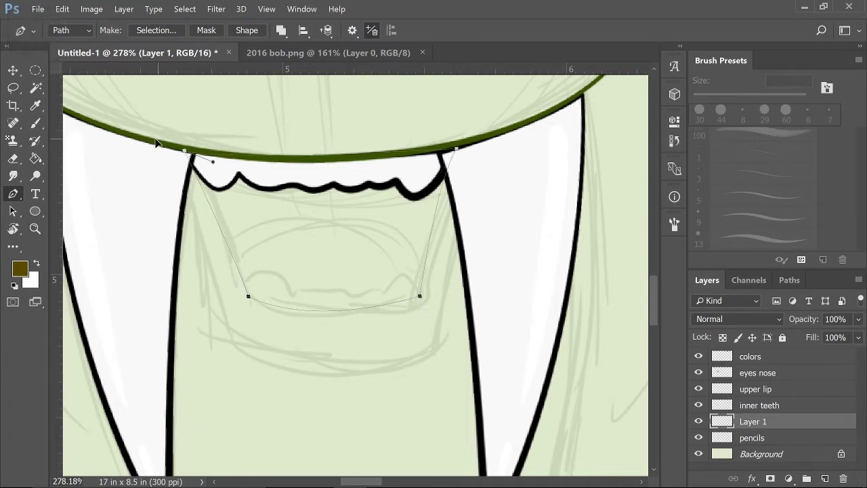
{"action": "key", "text": "ctrl+z"}
Step: Extend the path around the lower lip's outer edge along the sketch and close it at the starting tusk
{"action": "left_click_drag", "start_coordinate": [442, 336], "coordinate": [443, 387]}
{"action": "left_click", "coordinate": [443, 336], "text": "alt"}
{"action": "left_click_drag", "start_coordinate": [231, 328], "coordinate": [125, 249]}
{"action": "key", "text": "ctrl+z"}
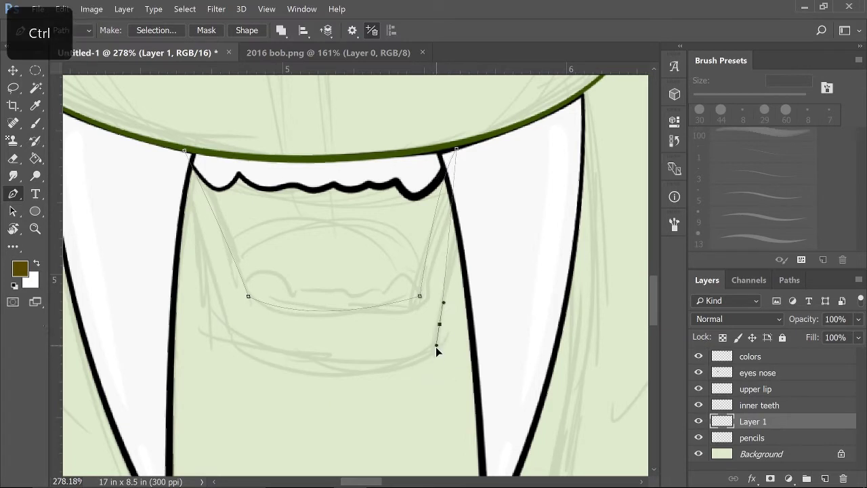
{"action": "left_click_drag", "start_coordinate": [435, 346], "coordinate": [437, 353]}
{"action": "left_click_drag", "start_coordinate": [172, 326], "coordinate": [232, 345]}
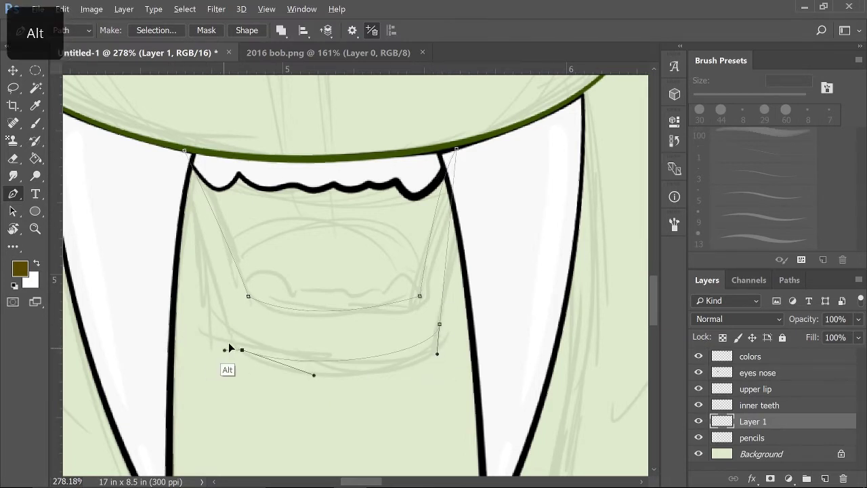
{"action": "right_click", "coordinate": [407, 318]}
{"action": "left_click", "coordinate": [434, 124]}
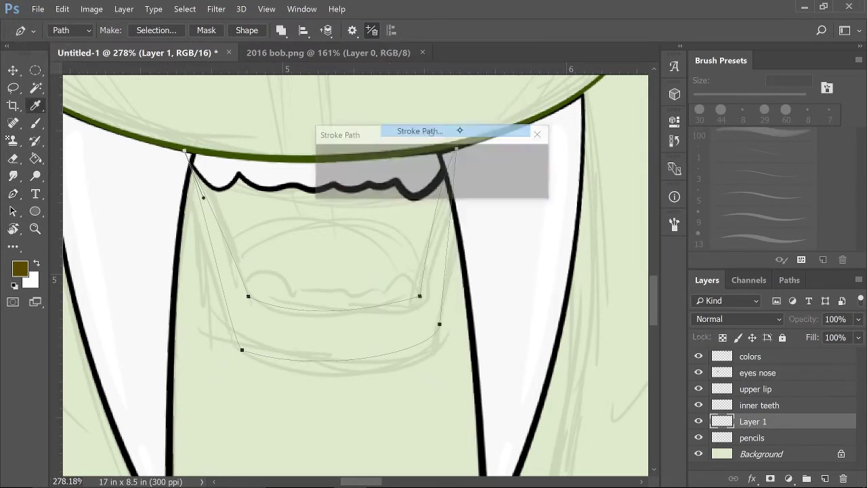
{"action": "key", "text": "Return"}
{"action": "right_click", "coordinate": [385, 337]}
{"action": "left_click", "coordinate": [420, 84]}
{"action": "key", "text": "w"}
{"action": "key", "text": "ctrl+z"}
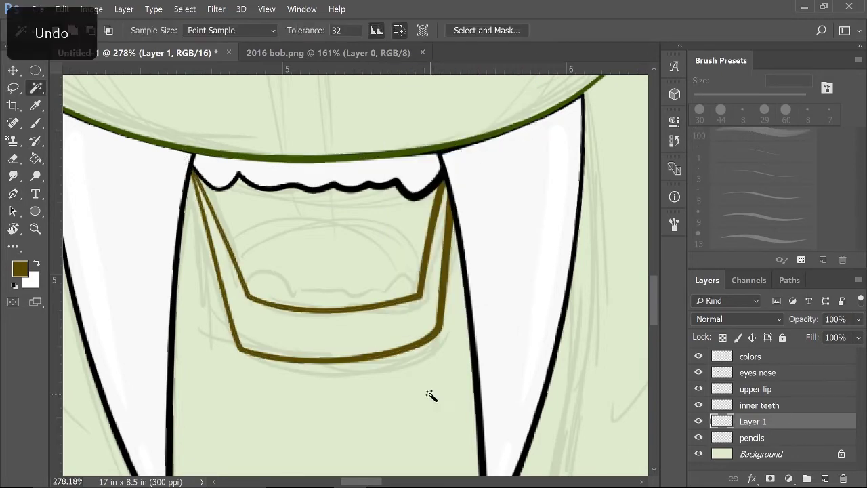
{"action": "left_click", "coordinate": [364, 304], "text": "shift"}
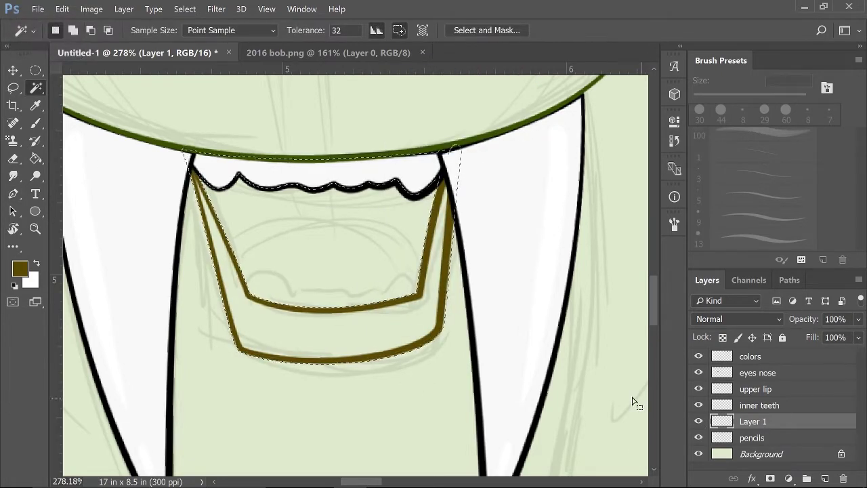
{"action": "key", "text": "ctrl+alt+z"}
{"action": "key", "text": "ctrl+alt+z"}
{"action": "key", "text": "ctrl+alt+z"}
Step: Add a new layer beneath Layer 1 and stroke the lower lip path on it with the dark brown brush
{"action": "left_click", "coordinate": [825, 480], "text": "ctrl"}
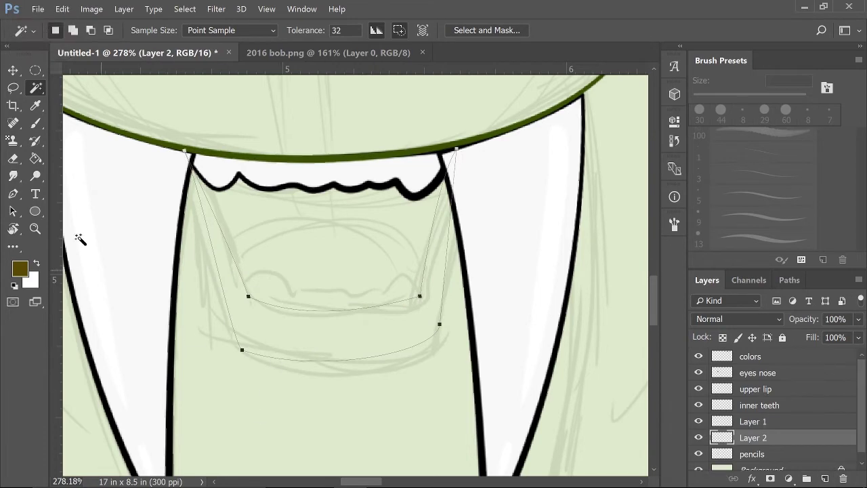
{"action": "key", "text": "p"}
{"action": "right_click", "coordinate": [344, 358]}
{"action": "left_click", "coordinate": [387, 168]}
{"action": "key", "text": "Return"}
{"action": "right_click", "coordinate": [400, 349]}
{"action": "key", "text": "Escape"}
Step: Select the enclosed lower lip area and fill it with the nose's brown on a new layer beneath the lip outline
{"action": "key", "text": "w"}
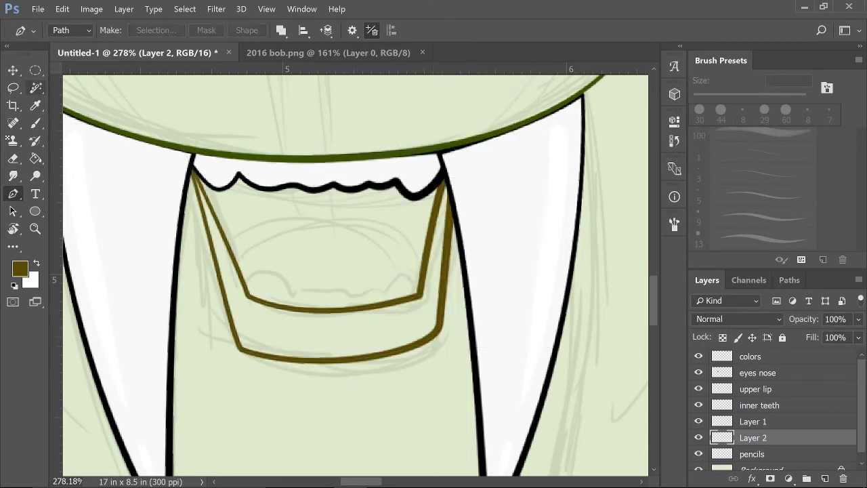
{"action": "left_click", "coordinate": [242, 351]}
{"action": "key", "text": "alt+s"}
{"action": "key", "text": "m"}
{"action": "key", "text": "e"}
{"action": "key", "text": "Return"}
{"action": "key", "text": "alt+s"}
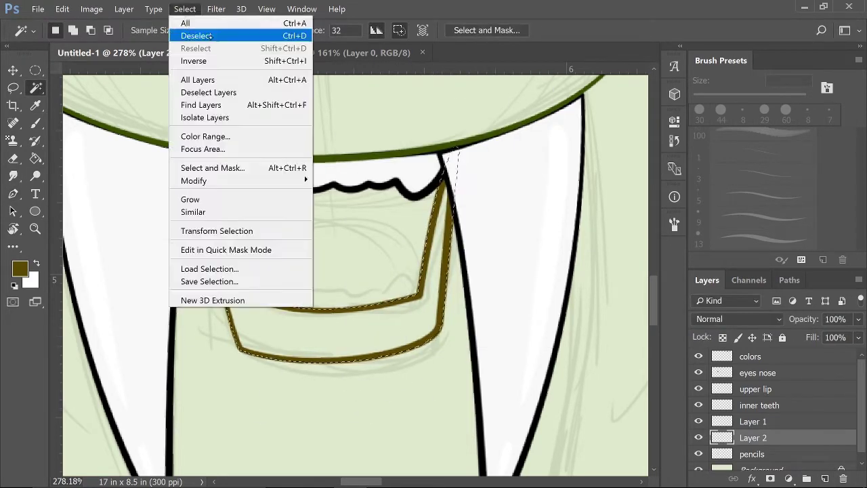
{"action": "key", "text": "Escape"}
{"action": "left_click", "coordinate": [826, 479], "text": "ctrl"}
{"action": "scroll", "coordinate": [657, 267], "scroll_direction": "up", "scroll_amount": 5}
{"action": "key", "text": "i"}
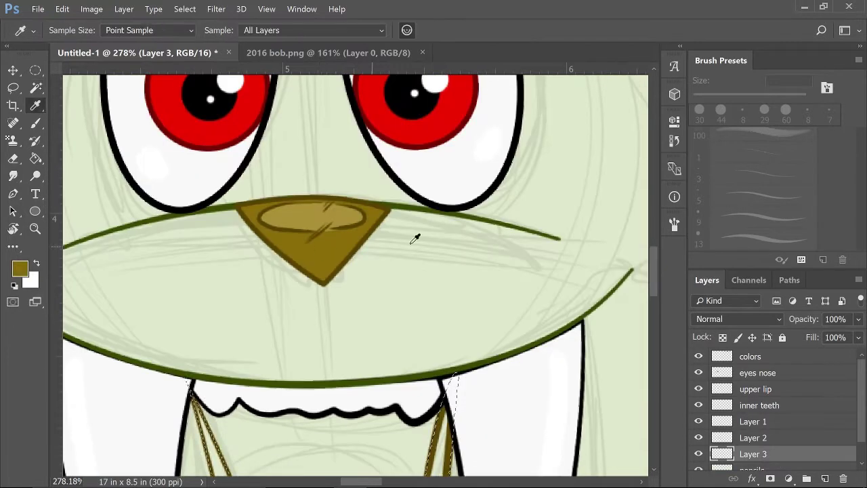
{"action": "scroll", "coordinate": [412, 237], "scroll_direction": "down", "scroll_amount": 5}
{"action": "key", "text": "g"}
{"action": "left_click", "coordinate": [332, 312]}
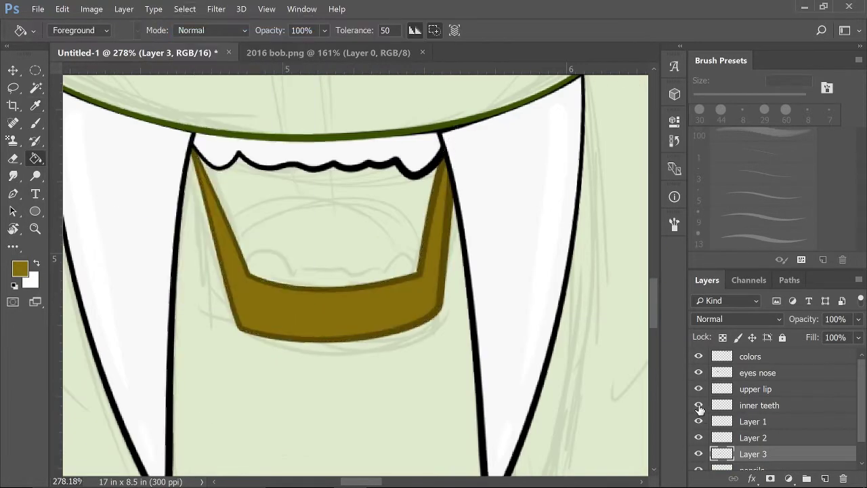
Step: Merge the lower lip's fill with its outline layer, and merge Layer 1 with the inner teeth layer
{"action": "left_click", "coordinate": [753, 438], "text": "shift"}
{"action": "scroll", "coordinate": [753, 437], "scroll_direction": "down", "scroll_amount": 1}
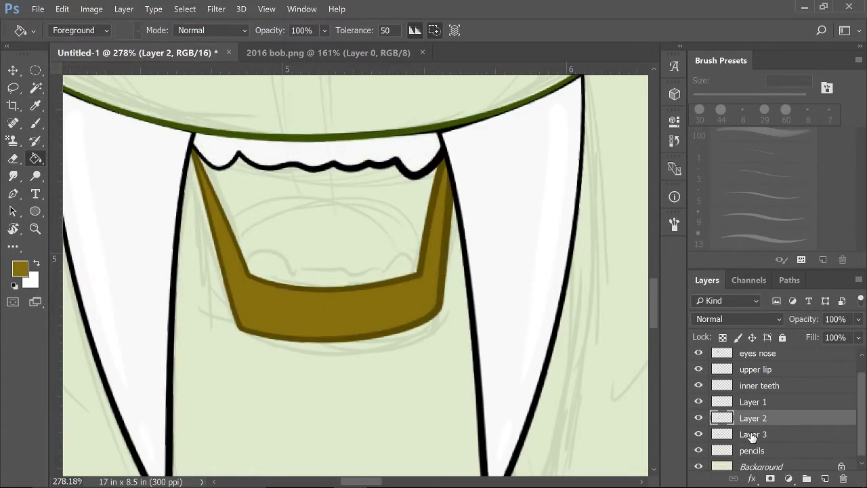
{"action": "right_click", "coordinate": [752, 431]}
{"action": "left_click", "coordinate": [617, 416]}
{"action": "left_click", "coordinate": [760, 397]}
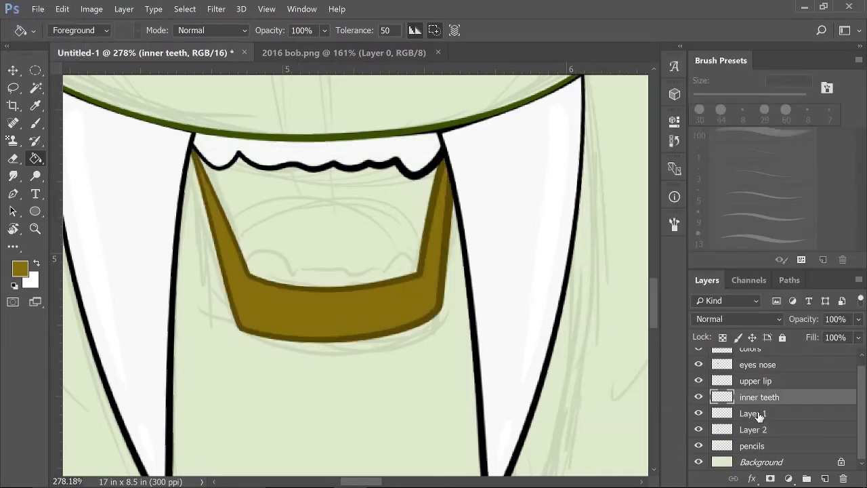
{"action": "left_click", "coordinate": [753, 414], "text": "shift"}
{"action": "right_click", "coordinate": [753, 414]}
{"action": "left_click", "coordinate": [624, 397]}
Step: Rename the lower lip layer "bottom lip" and add a layer beneath it named "lower teeth"
{"action": "double_click", "coordinate": [754, 422]}
{"action": "type", "text": "b"}
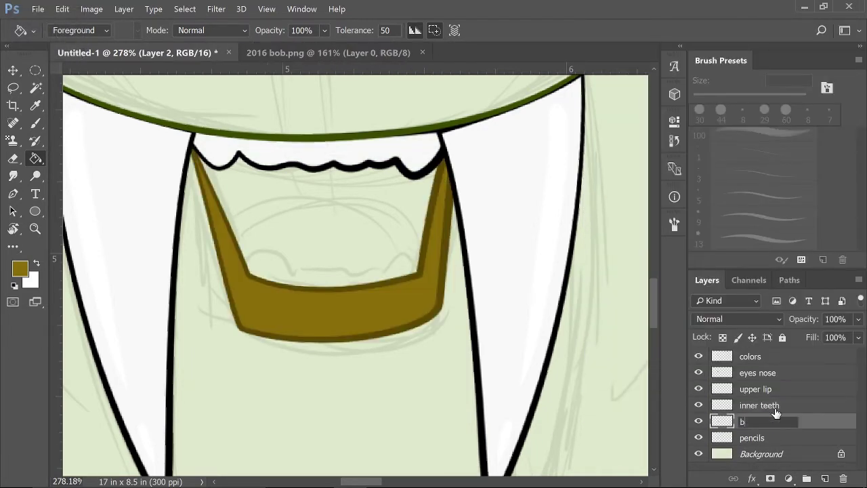
{"action": "type", "text": "ottom lip"}
{"action": "key", "text": "Return"}
{"action": "key", "text": "ctrl+shift+alt+n"}
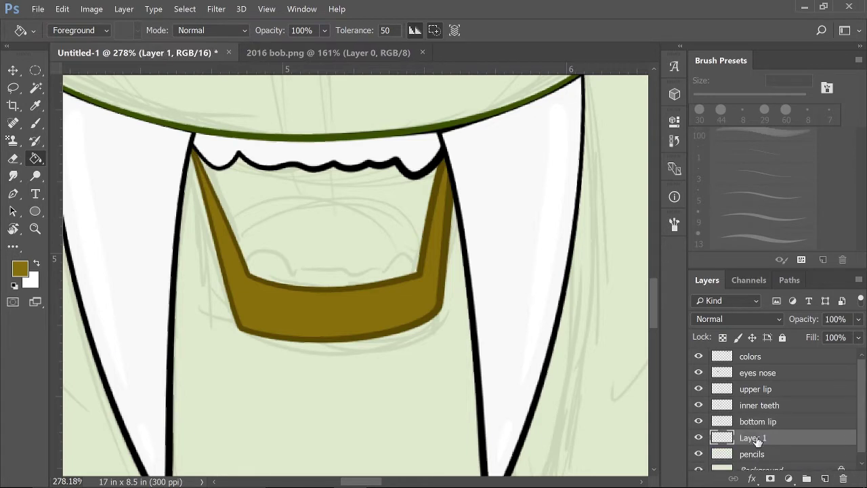
{"action": "double_click", "coordinate": [746, 438]}
{"action": "type", "text": "lower teeth"}
{"action": "key", "text": "Return"}
Step: Reset the colors to default and draw a closed Pen path for the lower teeth, with a pointed fang at each end
{"action": "key", "text": "d"}
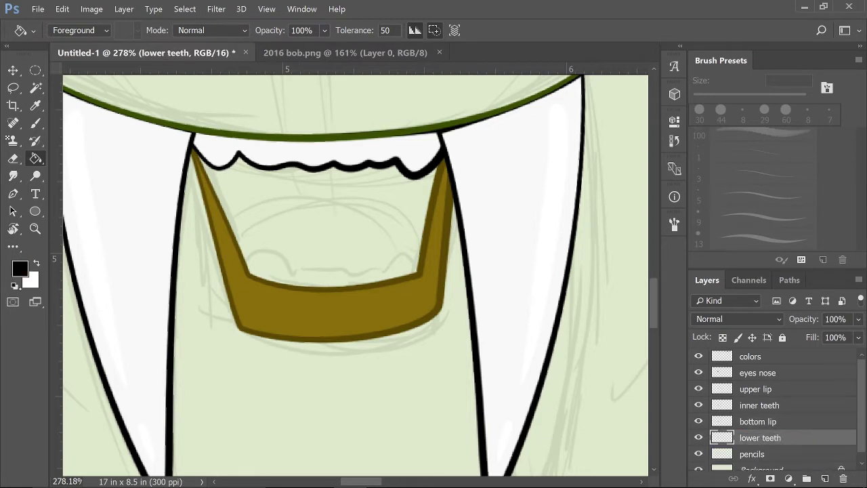
{"action": "key", "text": "b"}
{"action": "key", "text": "p"}
{"action": "left_click", "coordinate": [241, 288]}
{"action": "left_click_drag", "start_coordinate": [257, 237], "coordinate": [282, 275]}
{"action": "left_click", "coordinate": [322, 275]}
{"action": "left_click_drag", "start_coordinate": [365, 275], "coordinate": [406, 224]}
{"action": "key", "text": "ctrl+z"}
Step: Stroke the lower teeth path with the black brush
{"action": "right_click", "coordinate": [381, 297]}
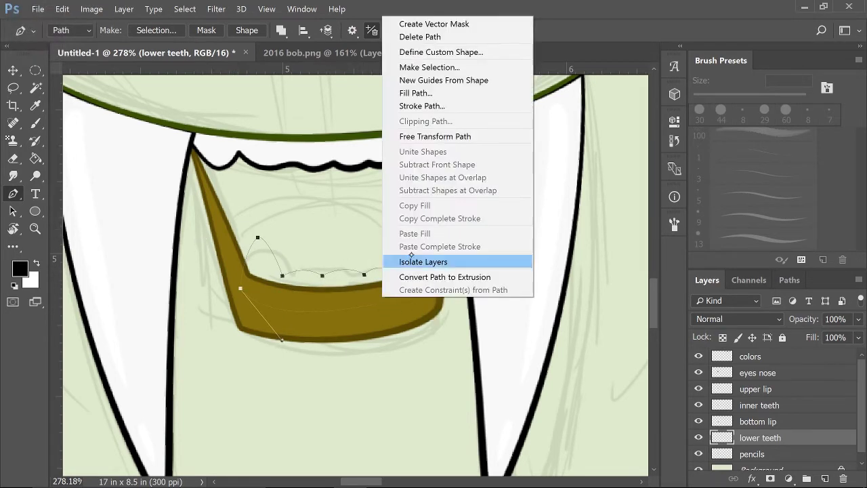
{"action": "left_click", "coordinate": [434, 135]}
{"action": "key", "text": "Return"}
Step: Select the area inside the lower teeth outline and fill it with the tusk's off-white on a new layer beneath, then deselect
{"action": "key", "text": "w"}
{"action": "key", "text": "ctrl+z"}
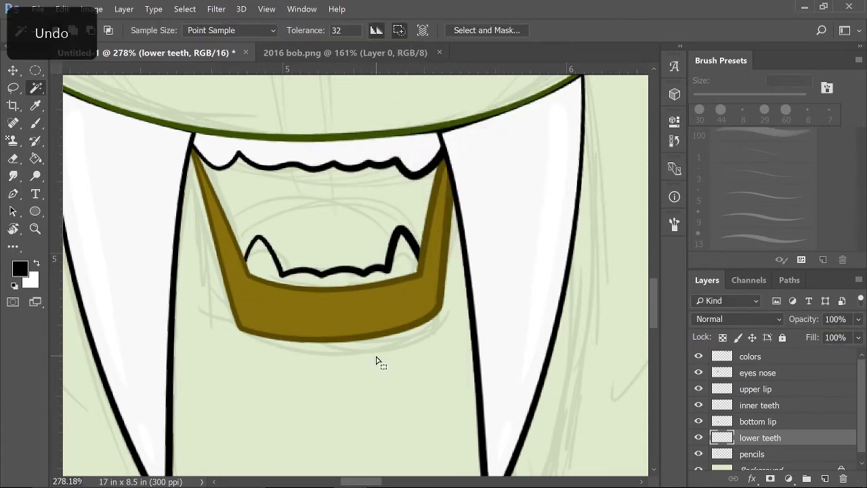
{"action": "left_click", "coordinate": [184, 9]}
{"action": "key", "text": "Escape"}
{"action": "left_click", "coordinate": [185, 9]}
{"action": "left_click", "coordinate": [193, 61]}
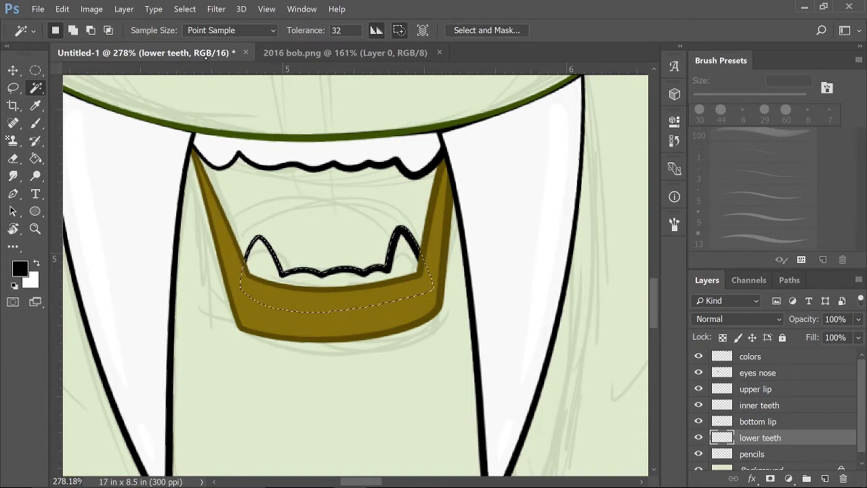
{"action": "key", "text": "i"}
{"action": "left_click", "coordinate": [76, 145]}
{"action": "key", "text": "g"}
{"action": "left_click", "coordinate": [824, 478], "text": "ctrl"}
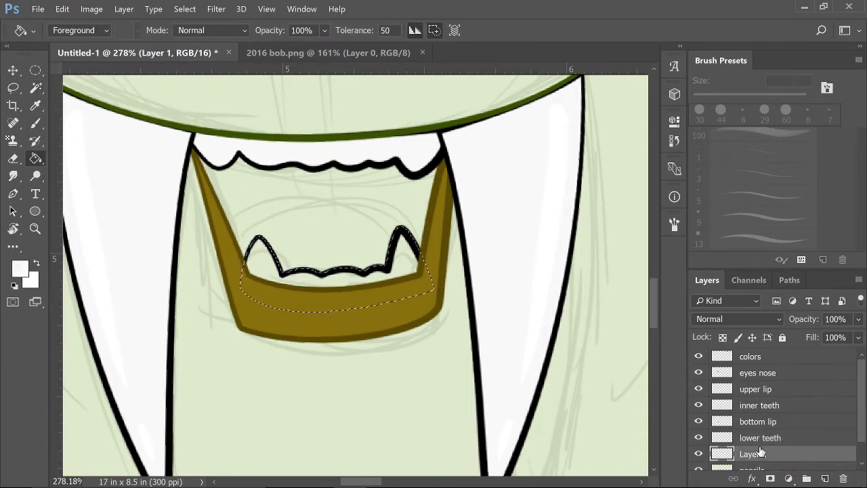
{"action": "key", "text": "alt+BackSpace"}
{"action": "key", "text": "ctrl+d"}
Step: Merge the inner teeth, bottom lip, lower teeth and Layer 1 layers into the inner teeth layer
{"action": "left_click", "coordinate": [774, 405]}
{"action": "left_click", "coordinate": [779, 455], "text": "shift"}
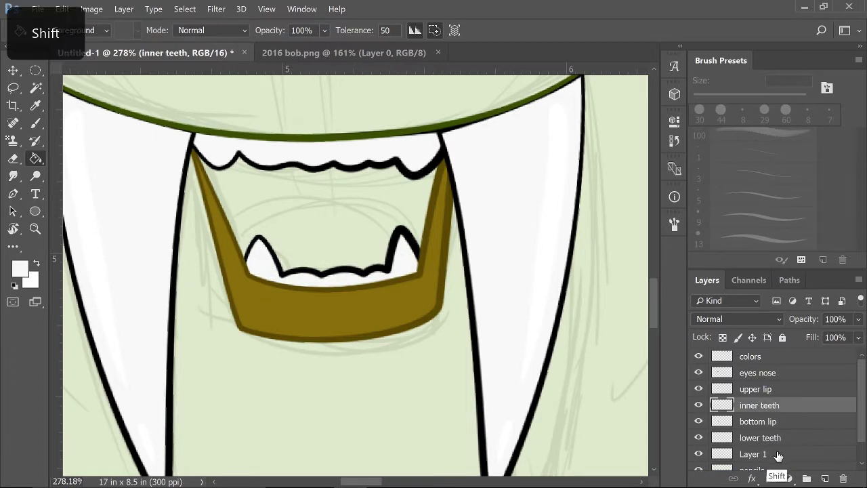
{"action": "key", "text": "ctrl+e"}
Step: Add a new layer above the pencils layer and name it outline
{"action": "key", "text": "ctrl+minus"}
{"action": "key", "text": "ctrl+minus"}
{"action": "key", "text": "ctrl+minus"}
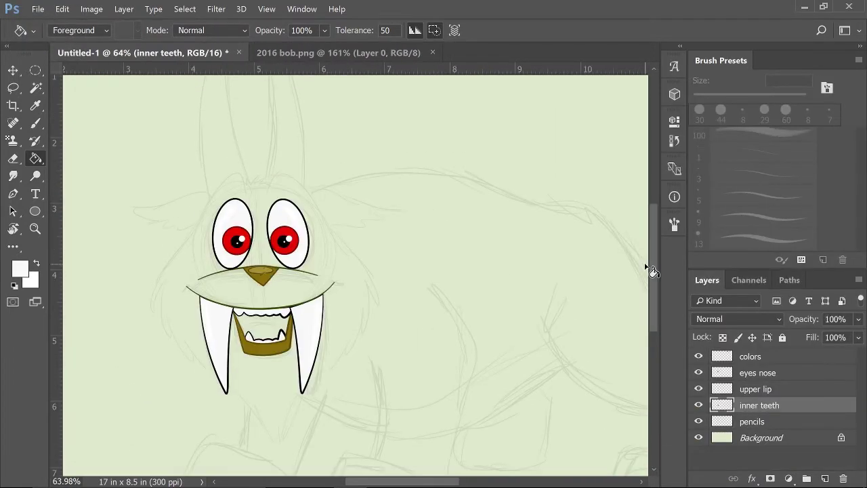
{"action": "scroll", "coordinate": [434, 332], "scroll_direction": "up", "scroll_amount": 3}
{"action": "scroll", "coordinate": [433, 332], "scroll_direction": "down", "scroll_amount": 2}
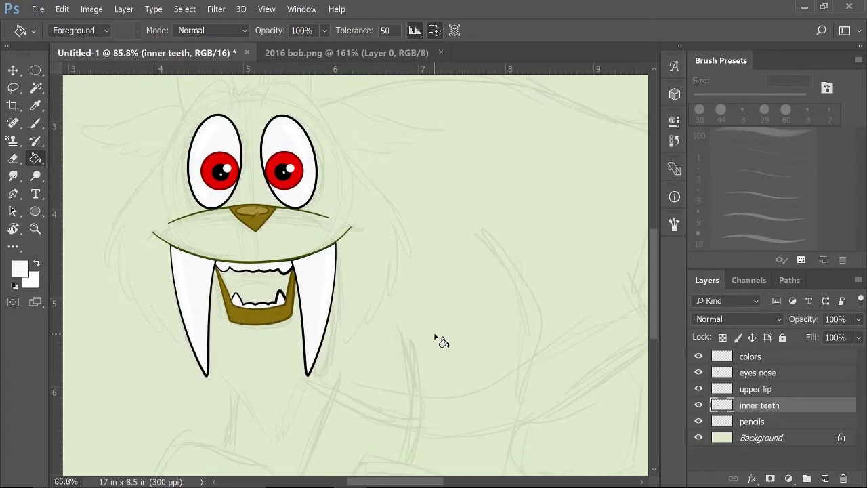
{"action": "scroll", "coordinate": [441, 341], "scroll_direction": "down", "scroll_amount": 2}
{"action": "left_click", "coordinate": [753, 421]}
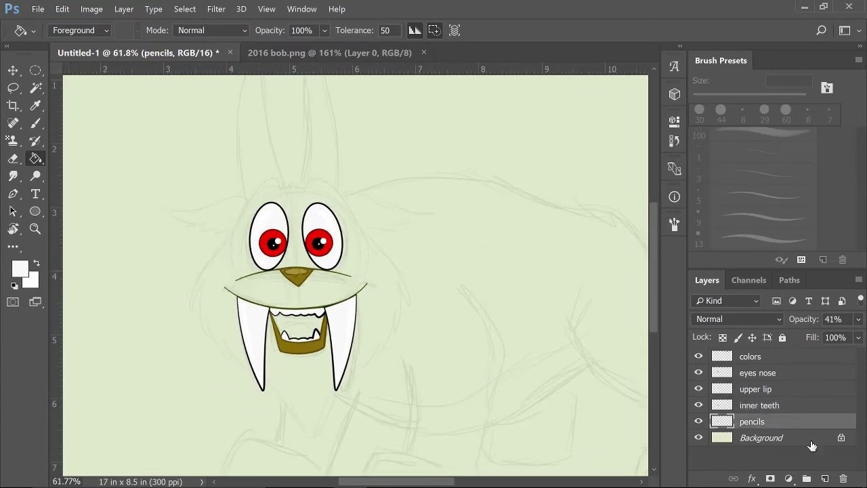
{"action": "left_click", "coordinate": [825, 479]}
{"action": "double_click", "coordinate": [753, 422]}
{"action": "type", "text": "outline"}
{"action": "key", "text": "Return"}
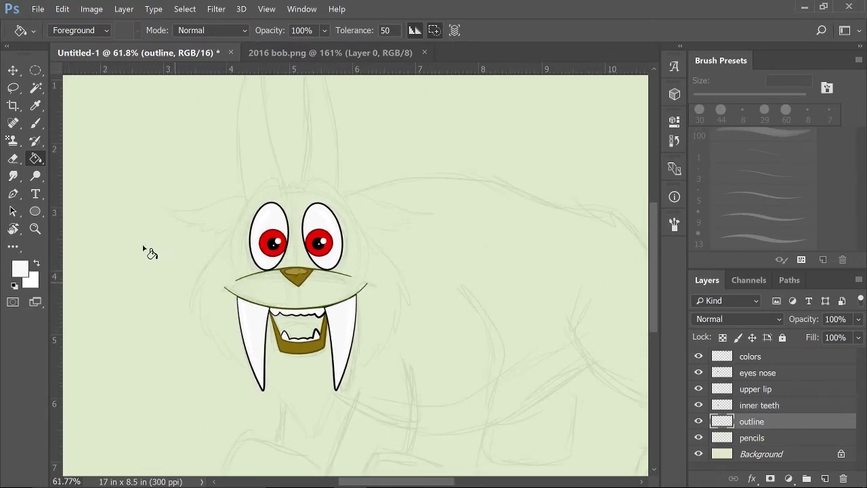
Step: Sample the upper lip's dark green and draw the two brow arches and the line joining them with the 9 px brush
{"action": "key", "text": "i"}
{"action": "left_click", "coordinate": [277, 306]}
{"action": "key", "text": "b"}
{"action": "key", "text": "F5"}
{"action": "key", "text": "F5"}
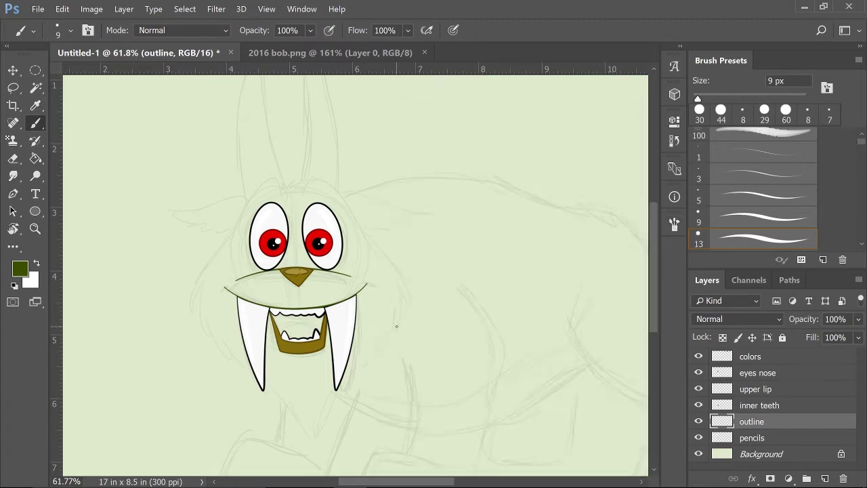
{"action": "scroll", "coordinate": [335, 220], "scroll_direction": "up", "scroll_amount": 4}
{"action": "left_click_drag", "start_coordinate": [274, 184], "coordinate": [233, 278]}
{"action": "left_click_drag", "start_coordinate": [361, 216], "coordinate": [431, 190]}
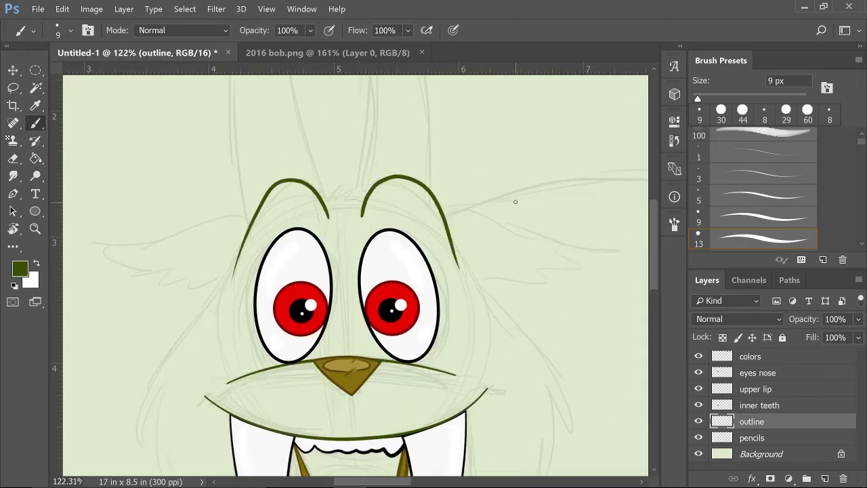
{"action": "key", "text": "ctrl+z"}
{"action": "left_click_drag", "start_coordinate": [361, 217], "coordinate": [459, 266]}
{"action": "left_click_drag", "start_coordinate": [321, 196], "coordinate": [362, 195]}
{"action": "scroll", "coordinate": [379, 217], "scroll_direction": "down", "scroll_amount": 3}
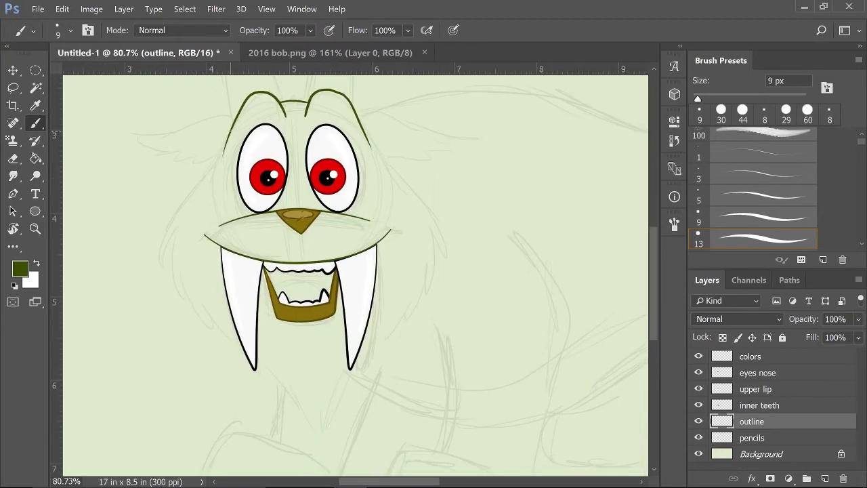
Step: Brush the outline of the face, ears, legs, back, belly and curved tail along the pencil sketch
{"action": "left_click_drag", "start_coordinate": [228, 136], "coordinate": [283, 371]}
{"action": "key", "text": "ctrl+z"}
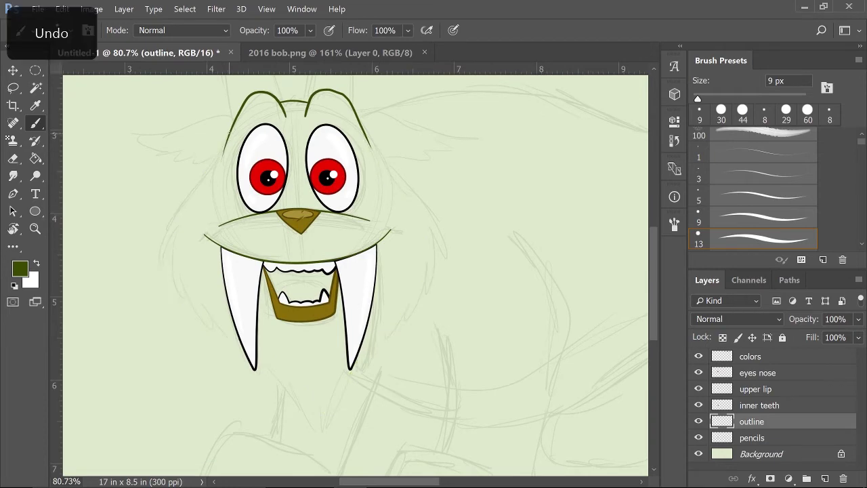
{"action": "left_click_drag", "start_coordinate": [230, 133], "coordinate": [244, 350]}
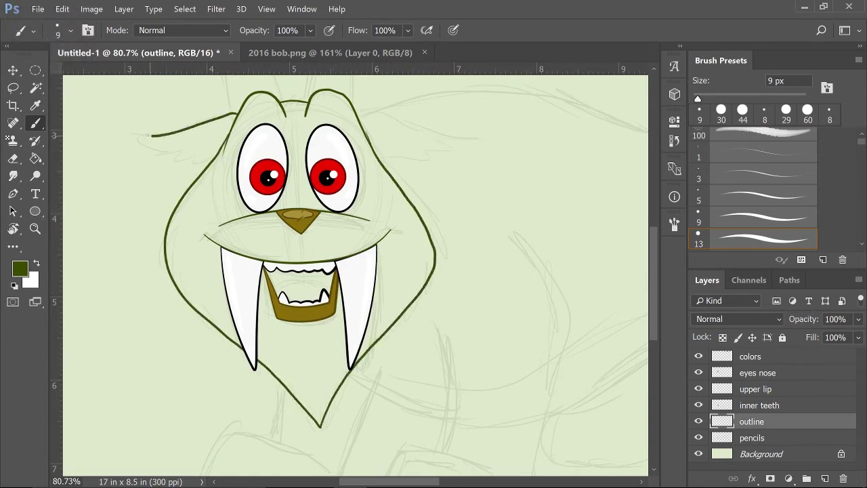
{"action": "scroll", "coordinate": [412, 115], "scroll_direction": "down", "scroll_amount": 2}
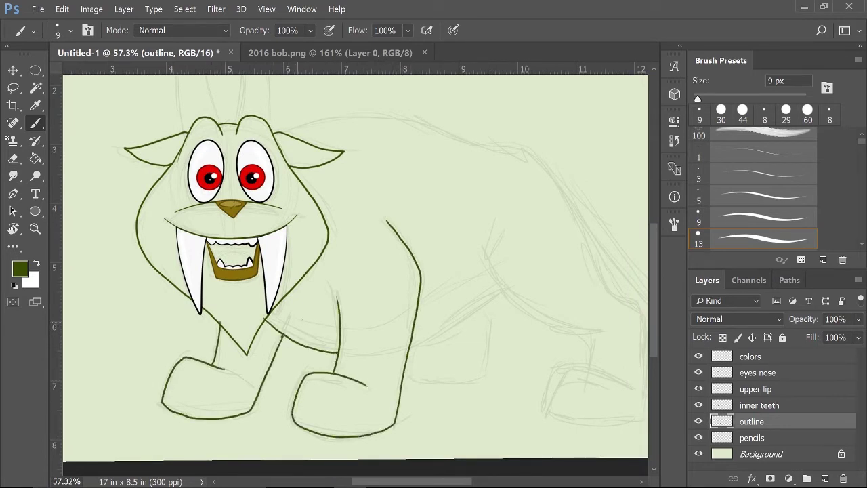
{"action": "scroll", "coordinate": [461, 366], "scroll_direction": "right", "scroll_amount": 3}
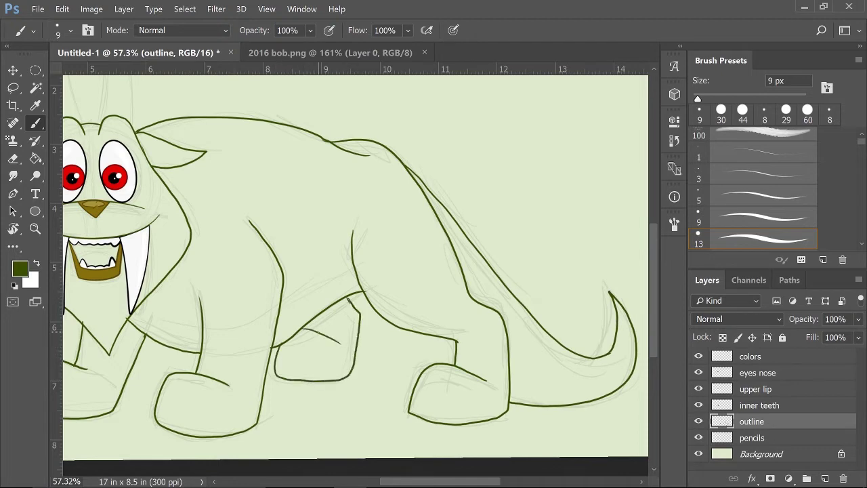
Step: Erase the stray line ends around the hind legs and redraw the far hind leg's outline where it is broken
{"action": "key", "text": "e"}
{"action": "key", "text": "b"}
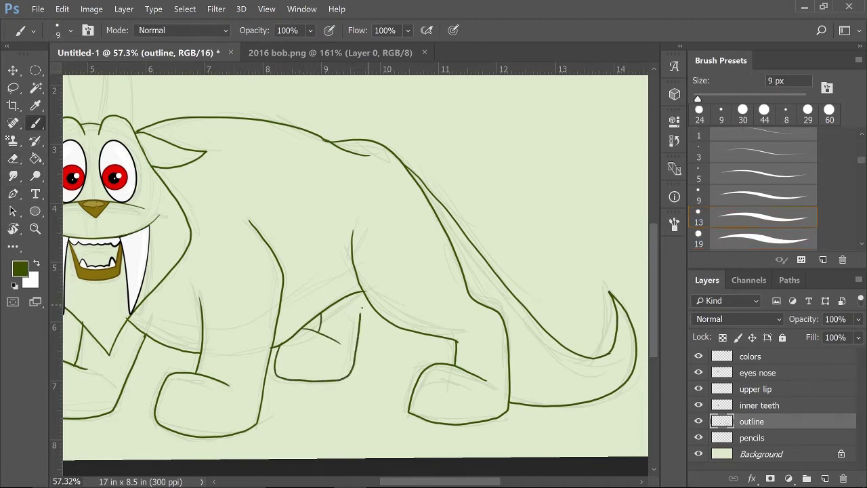
{"action": "scroll", "coordinate": [376, 266], "scroll_direction": "down", "scroll_amount": 1}
{"action": "scroll", "coordinate": [377, 266], "scroll_direction": "up", "scroll_amount": 4}
{"action": "key", "text": "e"}
{"action": "mouse_move", "coordinate": [434, 366]}
{"action": "left_mouse_down"}
{"action": "mouse_move", "coordinate": [381, 344]}
{"action": "mouse_move", "coordinate": [432, 372]}
{"action": "left_mouse_up"}
{"action": "key", "text": "b"}
{"action": "scroll", "coordinate": [397, 326], "scroll_direction": "down", "scroll_amount": 3}
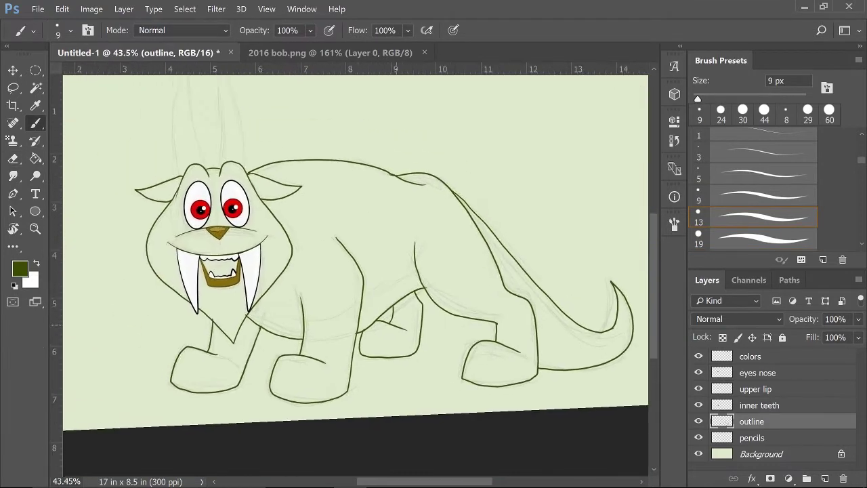
Step: Add a layer between outline and pencils and Magic Wand the area around the creature on the outline layer, then invert the selection
{"action": "left_click_drag", "start_coordinate": [397, 325], "coordinate": [352, 284]}
{"action": "left_click", "coordinate": [752, 438]}
{"action": "left_click", "coordinate": [825, 478]}
{"action": "left_click", "coordinate": [752, 422]}
{"action": "key", "text": "w"}
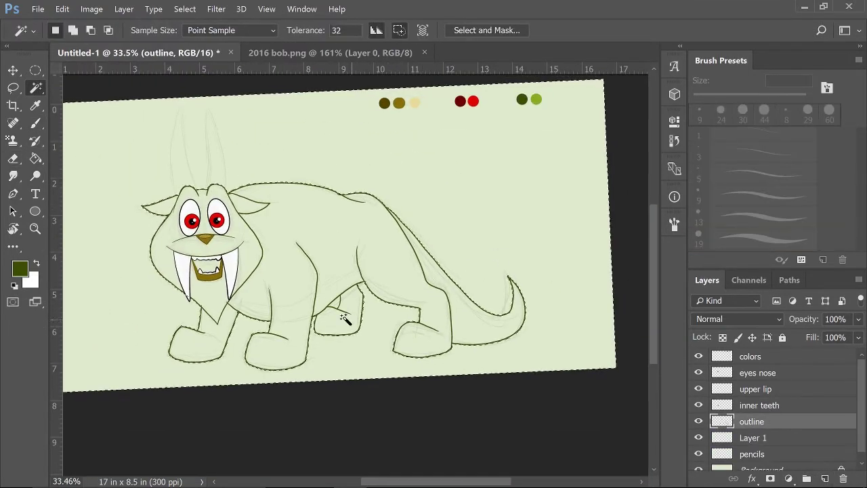
{"action": "left_click", "coordinate": [432, 261]}
{"action": "key", "text": "shift+e"}
{"action": "key", "text": "Return"}
{"action": "key", "text": "shift+ctrl+i"}
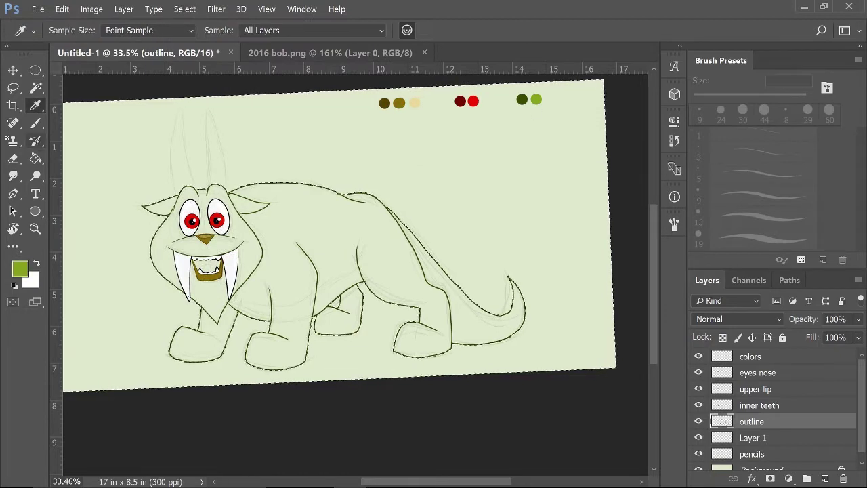
Step: Fill the whole creature with the light green swatch on the new layer beneath the outline
{"action": "key", "text": "g"}
{"action": "left_click", "coordinate": [752, 438]}
{"action": "left_click", "coordinate": [457, 368]}
{"action": "key", "text": "ctrl+z"}
{"action": "left_click", "coordinate": [437, 293]}
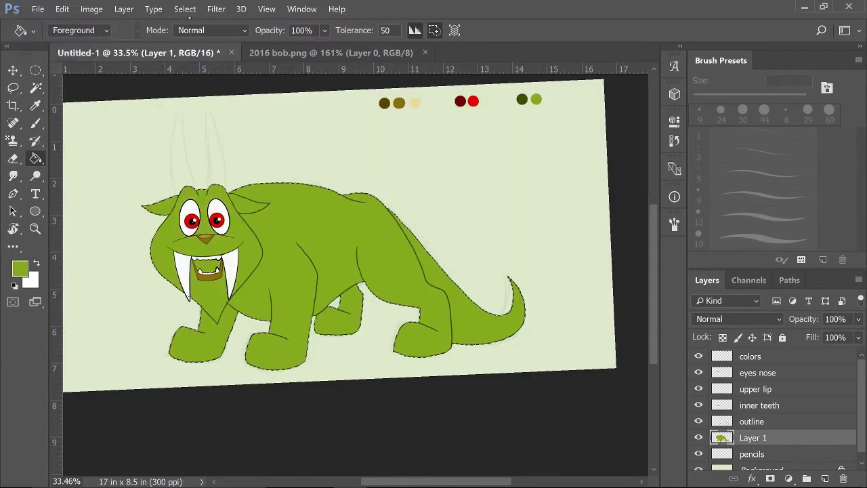
Step: Select the mouth opening between the upper and lower teeth with the Magic Wand on the inner teeth layer
{"action": "left_click", "coordinate": [758, 407]}
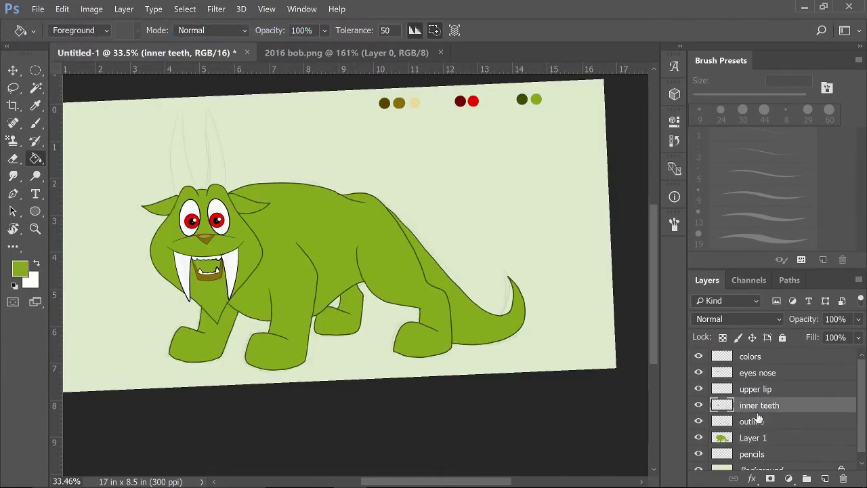
{"action": "key", "text": "w"}
{"action": "left_click", "coordinate": [185, 8]}
{"action": "left_click", "coordinate": [105, 207]}
{"action": "key", "text": "Return"}
Step: Set the foreground to a very dark red and fill the mouth opening on a new layer above the outline
{"action": "left_click", "coordinate": [20, 269]}
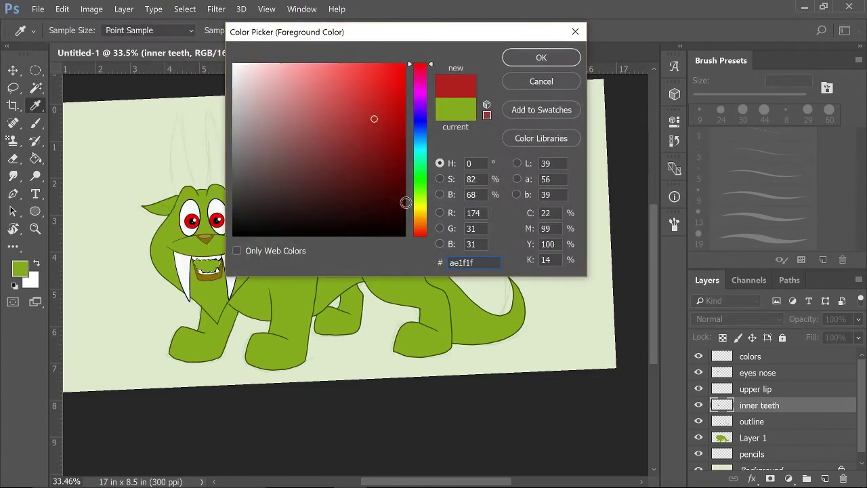
{"action": "left_click", "coordinate": [542, 57]}
{"action": "key", "text": "g"}
{"action": "left_click", "coordinate": [753, 422]}
{"action": "left_click", "coordinate": [825, 478]}
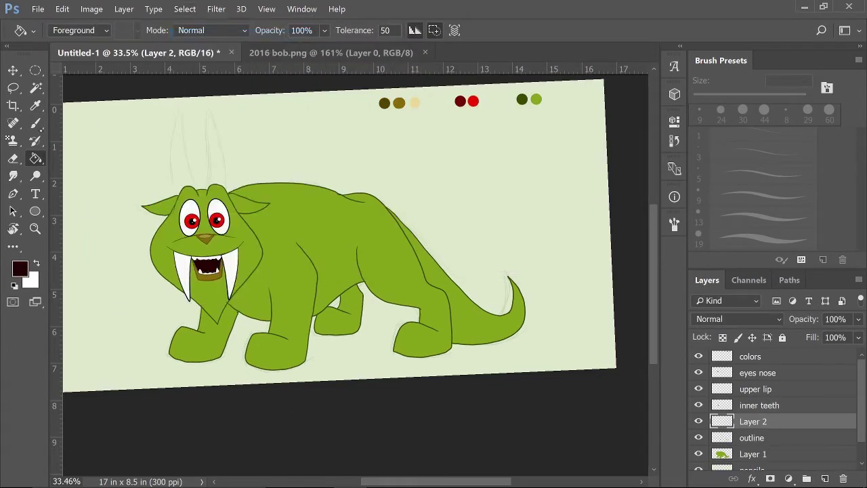
{"action": "key", "text": "b"}
{"action": "scroll", "coordinate": [204, 238], "scroll_direction": "up", "scroll_amount": 5}
{"action": "key", "text": "F5"}
{"action": "key", "text": "F5"}
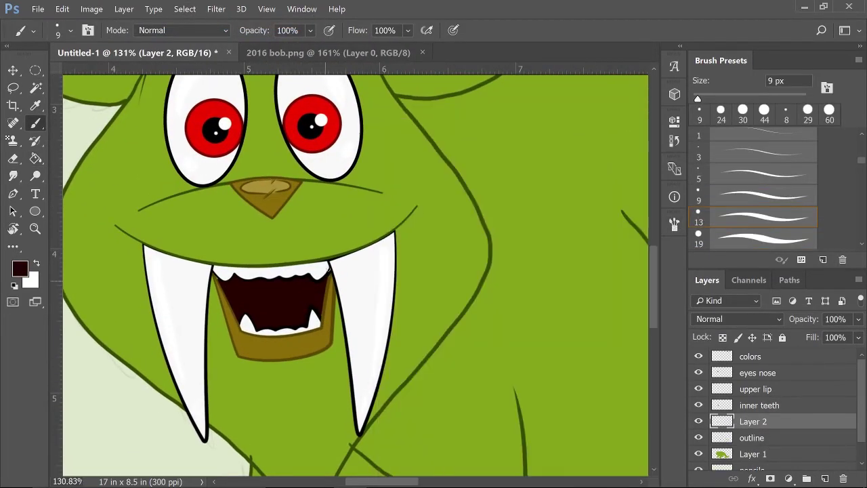
{"action": "scroll", "coordinate": [461, 379], "scroll_direction": "down", "scroll_amount": 4}
Step: Check the layer contents by toggling their visibility and merge the mouth fill layer into the inner teeth layer
{"action": "left_click", "coordinate": [764, 441]}
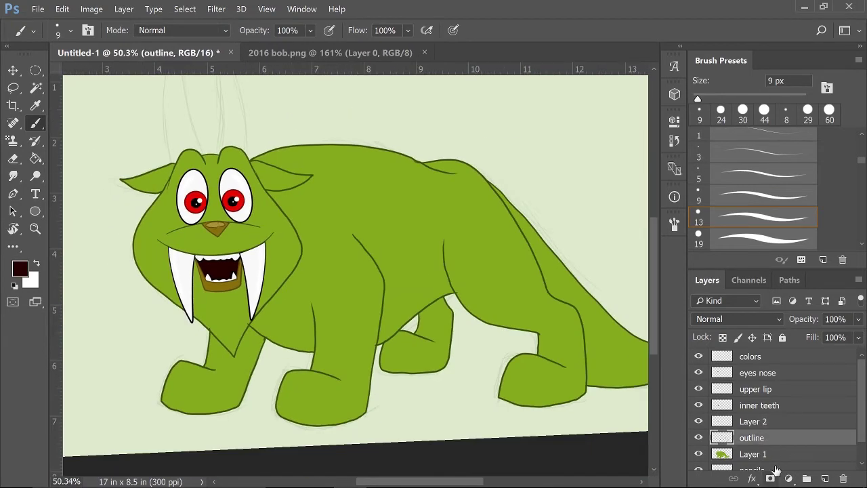
{"action": "left_click", "coordinate": [699, 405]}
{"action": "left_click", "coordinate": [699, 405]}
{"action": "left_click", "coordinate": [699, 373]}
{"action": "left_click", "coordinate": [699, 373]}
{"action": "scroll", "coordinate": [780, 407], "scroll_direction": "down", "scroll_amount": 2}
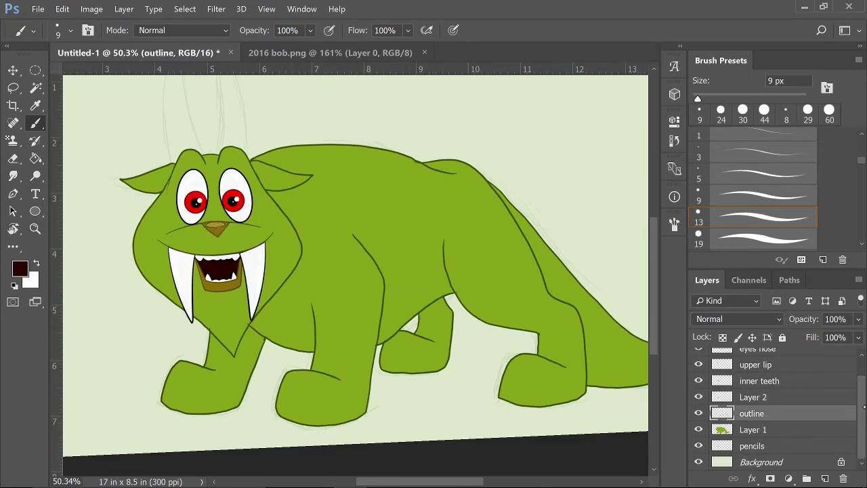
{"action": "left_click", "coordinate": [759, 383]}
{"action": "right_click", "coordinate": [761, 393]}
{"action": "key", "text": "Escape"}
Step: Add a new layer named fur above the outline layer and delete the pencils layer
{"action": "left_click", "coordinate": [768, 410]}
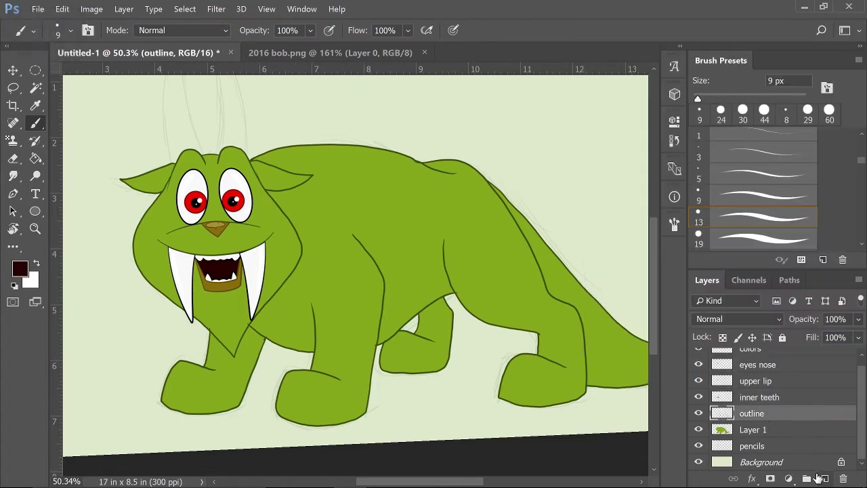
{"action": "double_click", "coordinate": [767, 410]}
{"action": "type", "text": "fur"}
{"action": "key", "text": "Return"}
{"action": "key", "text": "i"}
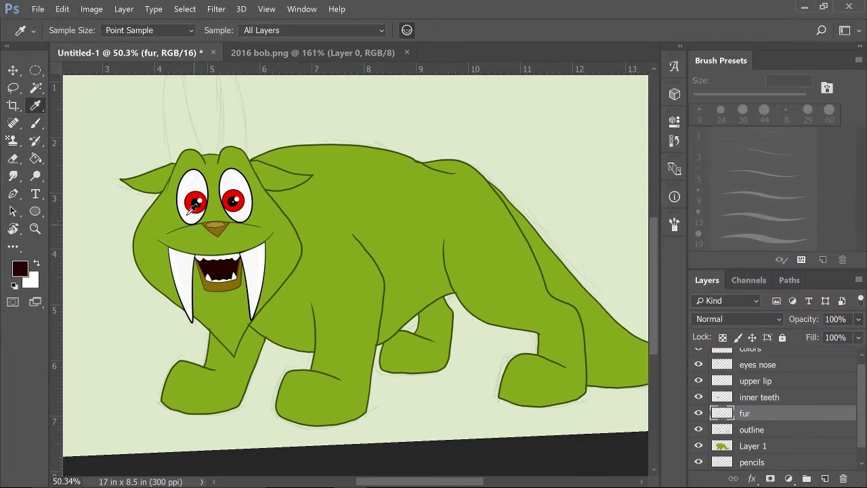
{"action": "scroll", "coordinate": [818, 464], "scroll_direction": "down", "scroll_amount": 1}
Step: Paint thick dark green bands over both brow arches with a 50 px brush on the fur layer
{"action": "key", "text": "b"}
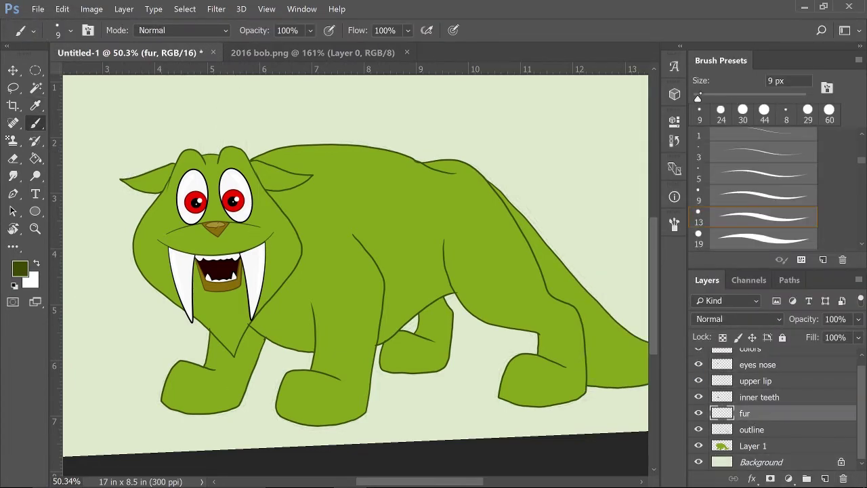
{"action": "scroll", "coordinate": [301, 318], "scroll_direction": "up", "scroll_amount": 5}
{"action": "mouse_move", "coordinate": [324, 215]}
{"action": "left_mouse_down"}
{"action": "mouse_move", "coordinate": [231, 266]}
{"action": "mouse_move", "coordinate": [228, 295]}
{"action": "left_mouse_up"}
{"action": "mouse_move", "coordinate": [356, 217]}
{"action": "left_mouse_down"}
{"action": "mouse_move", "coordinate": [432, 204]}
{"action": "mouse_move", "coordinate": [469, 269]}
{"action": "left_mouse_up"}
Step: Smudge both brow bands outward into fur strands with the 35 px bristle tip at 83% strength
{"action": "left_click", "coordinate": [13, 176]}
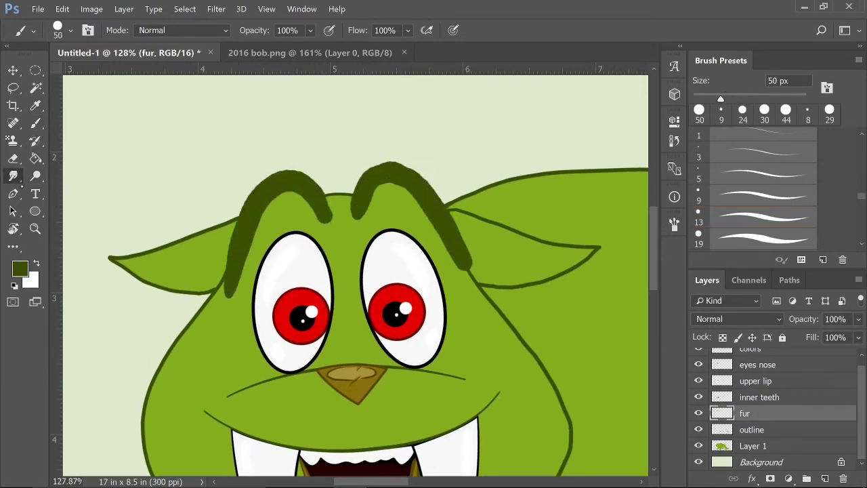
{"action": "mouse_move", "coordinate": [358, 203]}
{"action": "left_mouse_down"}
{"action": "mouse_move", "coordinate": [400, 146]}
{"action": "mouse_move", "coordinate": [403, 170]}
{"action": "mouse_move", "coordinate": [489, 255]}
{"action": "mouse_move", "coordinate": [480, 281]}
{"action": "left_mouse_up"}
{"action": "mouse_move", "coordinate": [354, 200]}
{"action": "left_mouse_down"}
{"action": "mouse_move", "coordinate": [379, 154]}
{"action": "mouse_move", "coordinate": [419, 166]}
{"action": "left_mouse_up"}
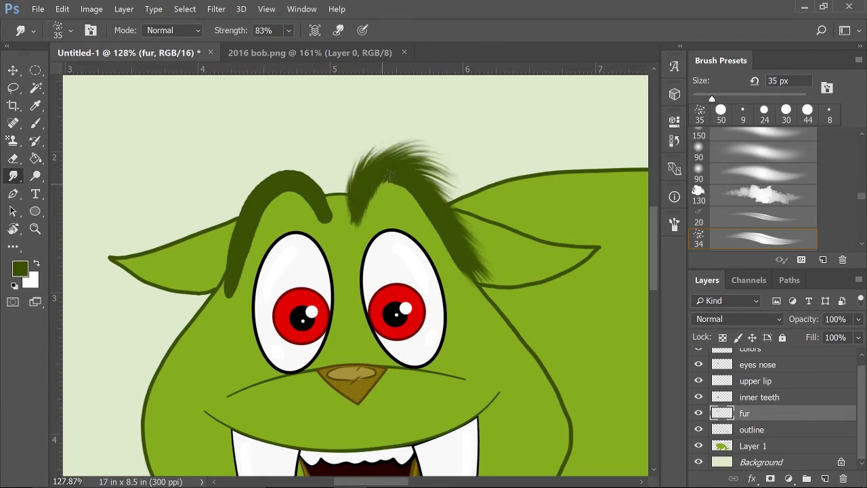
{"action": "mouse_move", "coordinate": [320, 203]}
{"action": "left_mouse_down"}
{"action": "mouse_move", "coordinate": [322, 169]}
{"action": "mouse_move", "coordinate": [304, 183]}
{"action": "mouse_move", "coordinate": [242, 178]}
{"action": "mouse_move", "coordinate": [219, 207]}
{"action": "mouse_move", "coordinate": [222, 234]}
{"action": "mouse_move", "coordinate": [207, 279]}
{"action": "mouse_move", "coordinate": [293, 147]}
{"action": "left_mouse_up"}
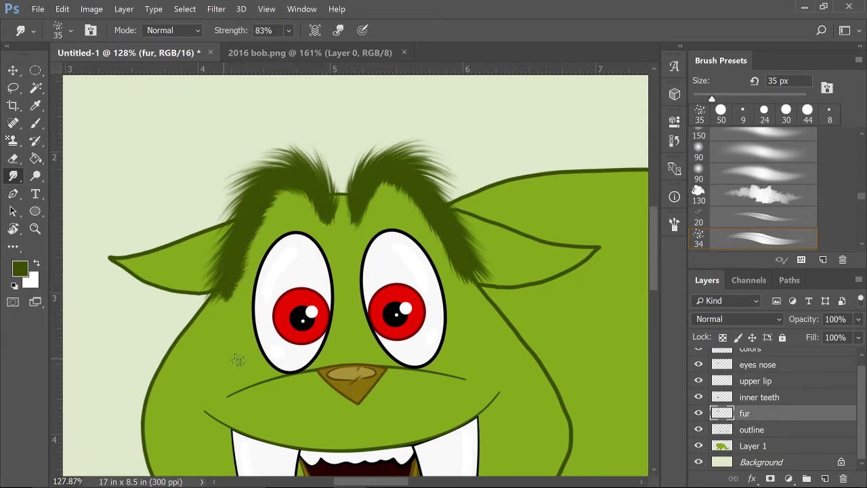
Step: On a new layer above the outline, paint dark green between the brows and smudge it upward into fur
{"action": "left_click", "coordinate": [772, 429]}
{"action": "left_click", "coordinate": [825, 478]}
{"action": "key", "text": "b"}
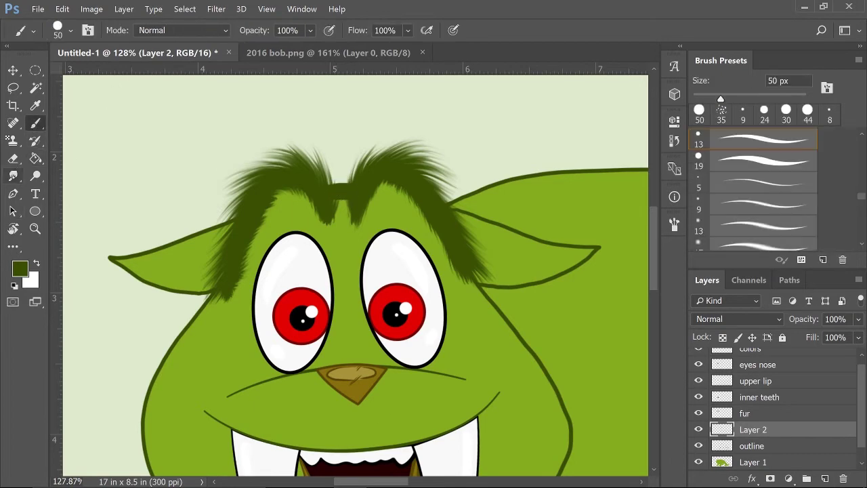
{"action": "mouse_move", "coordinate": [349, 198]}
{"action": "left_mouse_down"}
{"action": "mouse_move", "coordinate": [356, 165]}
{"action": "mouse_move", "coordinate": [324, 159]}
{"action": "left_mouse_up"}
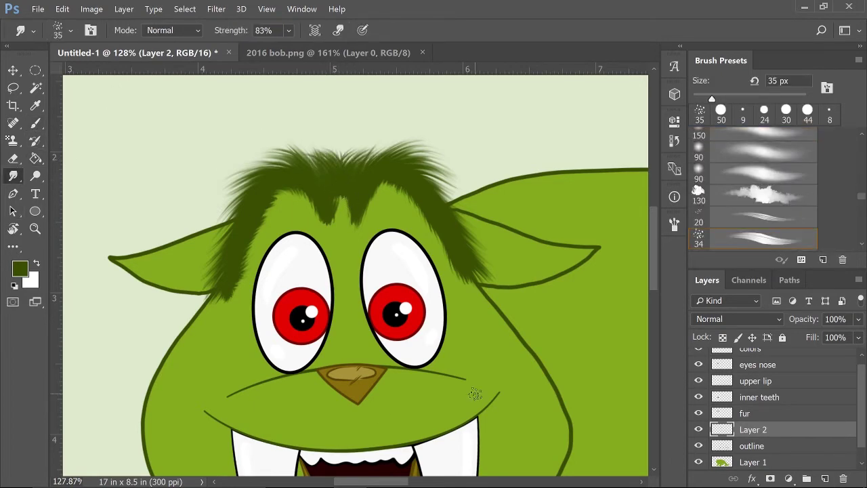
Step: Paint a 50 px dark green band around the face from below the ears down to the pointed chin
{"action": "scroll", "coordinate": [475, 394], "scroll_direction": "down", "scroll_amount": 4}
{"action": "key", "text": "b"}
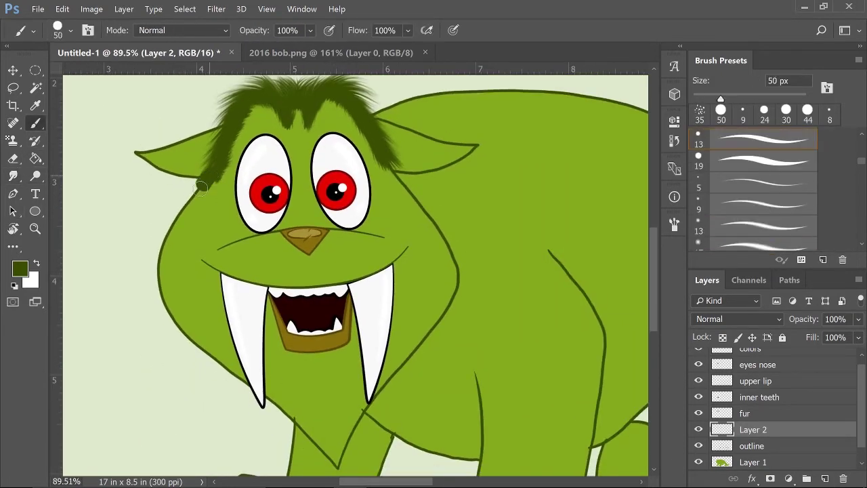
{"action": "mouse_move", "coordinate": [201, 189]}
{"action": "left_mouse_down"}
{"action": "mouse_move", "coordinate": [298, 433]}
{"action": "mouse_move", "coordinate": [440, 316]}
{"action": "mouse_move", "coordinate": [383, 166]}
{"action": "left_mouse_up"}
{"action": "mouse_move", "coordinate": [217, 169]}
{"action": "left_mouse_down"}
{"action": "mouse_move", "coordinate": [234, 386]}
{"action": "mouse_move", "coordinate": [397, 372]}
{"action": "mouse_move", "coordinate": [407, 178]}
{"action": "left_mouse_up"}
Step: Smudge the face band outward into fur along the creature's left-hand cheek down toward the chin, enlarging the tip to 43 px
{"action": "key", "text": "r"}
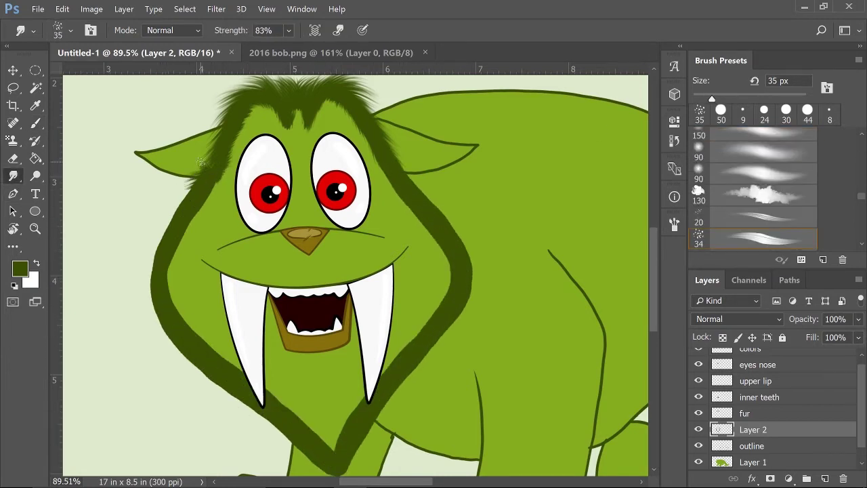
{"action": "mouse_move", "coordinate": [202, 163]}
{"action": "left_mouse_down"}
{"action": "mouse_move", "coordinate": [155, 212]}
{"action": "mouse_move", "coordinate": [192, 194]}
{"action": "mouse_move", "coordinate": [132, 284]}
{"action": "left_mouse_up"}
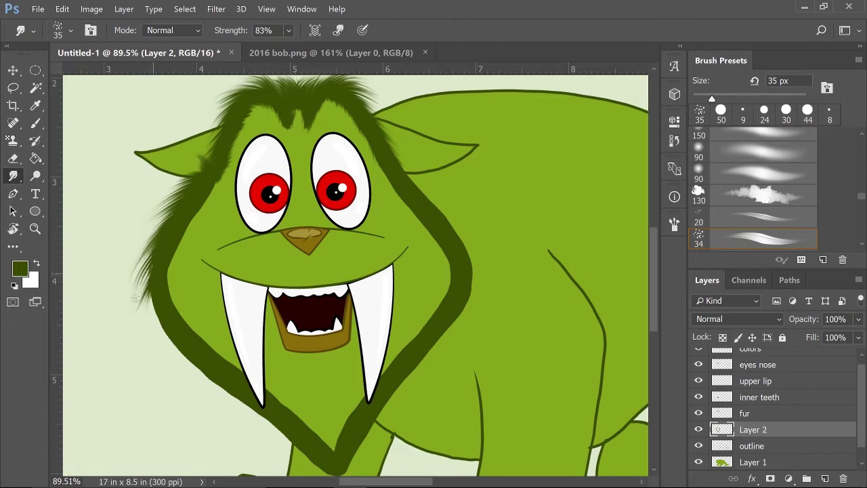
{"action": "mouse_move", "coordinate": [173, 214]}
{"action": "left_mouse_down"}
{"action": "mouse_move", "coordinate": [133, 265]}
{"action": "mouse_move", "coordinate": [150, 330]}
{"action": "left_mouse_up"}
{"action": "mouse_move", "coordinate": [155, 275]}
{"action": "left_mouse_down"}
{"action": "mouse_move", "coordinate": [160, 349]}
{"action": "mouse_move", "coordinate": [172, 361]}
{"action": "mouse_move", "coordinate": [153, 279]}
{"action": "mouse_move", "coordinate": [162, 311]}
{"action": "mouse_move", "coordinate": [208, 376]}
{"action": "mouse_move", "coordinate": [235, 370]}
{"action": "mouse_move", "coordinate": [188, 382]}
{"action": "mouse_move", "coordinate": [173, 357]}
{"action": "mouse_move", "coordinate": [216, 402]}
{"action": "mouse_move", "coordinate": [243, 410]}
{"action": "mouse_move", "coordinate": [271, 447]}
{"action": "left_mouse_up"}
{"action": "left_click_drag", "start_coordinate": [175, 344], "coordinate": [198, 401]}
{"action": "mouse_move", "coordinate": [288, 451]}
{"action": "left_mouse_down"}
{"action": "mouse_move", "coordinate": [237, 394]}
{"action": "mouse_move", "coordinate": [305, 467]}
{"action": "left_mouse_up"}
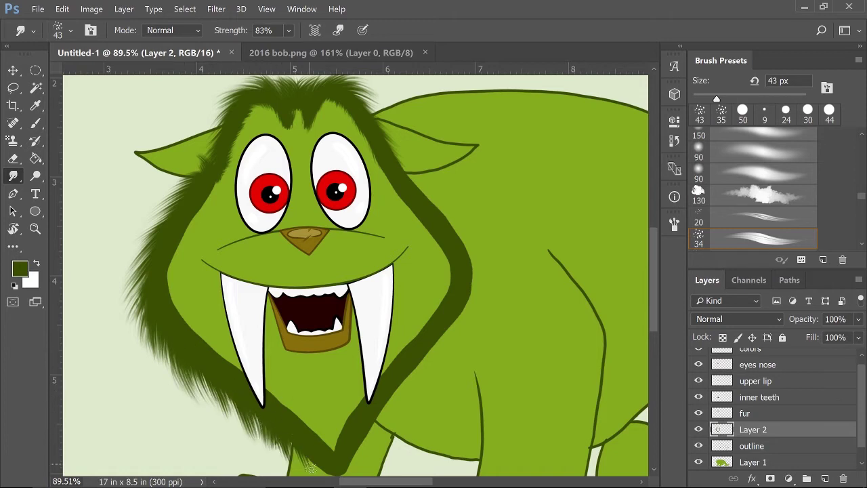
Step: Smudge the pointed chin of the face band outward and up between the tusks into fur with the 43 px tip
{"action": "scroll", "coordinate": [633, 295], "scroll_direction": "down", "scroll_amount": 3}
{"action": "mouse_move", "coordinate": [392, 325]}
{"action": "left_mouse_down"}
{"action": "mouse_move", "coordinate": [368, 346]}
{"action": "mouse_move", "coordinate": [326, 422]}
{"action": "mouse_move", "coordinate": [346, 371]}
{"action": "mouse_move", "coordinate": [271, 309]}
{"action": "left_mouse_up"}
{"action": "left_click_drag", "start_coordinate": [337, 374], "coordinate": [400, 263]}
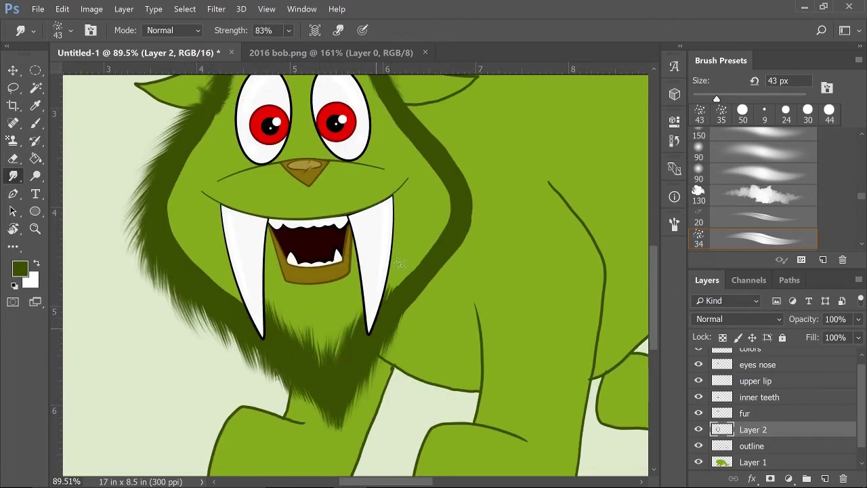
Step: Smudge the face band along the cheek nearer the body up to the ear, and its inner edges on both cheeks, into fur
{"action": "mouse_move", "coordinate": [457, 277]}
{"action": "left_mouse_down"}
{"action": "mouse_move", "coordinate": [415, 317]}
{"action": "mouse_move", "coordinate": [392, 362]}
{"action": "left_mouse_up"}
{"action": "mouse_move", "coordinate": [471, 234]}
{"action": "left_mouse_down"}
{"action": "mouse_move", "coordinate": [434, 315]}
{"action": "mouse_move", "coordinate": [381, 326]}
{"action": "left_mouse_up"}
{"action": "scroll", "coordinate": [606, 217], "scroll_direction": "up", "scroll_amount": 3}
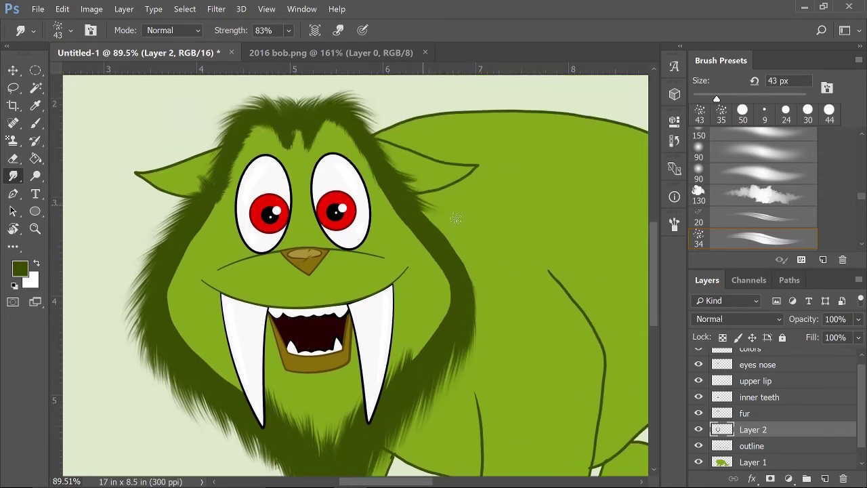
{"action": "mouse_move", "coordinate": [456, 218]}
{"action": "left_mouse_down"}
{"action": "mouse_move", "coordinate": [487, 354]}
{"action": "mouse_move", "coordinate": [471, 311]}
{"action": "mouse_move", "coordinate": [417, 368]}
{"action": "left_mouse_up"}
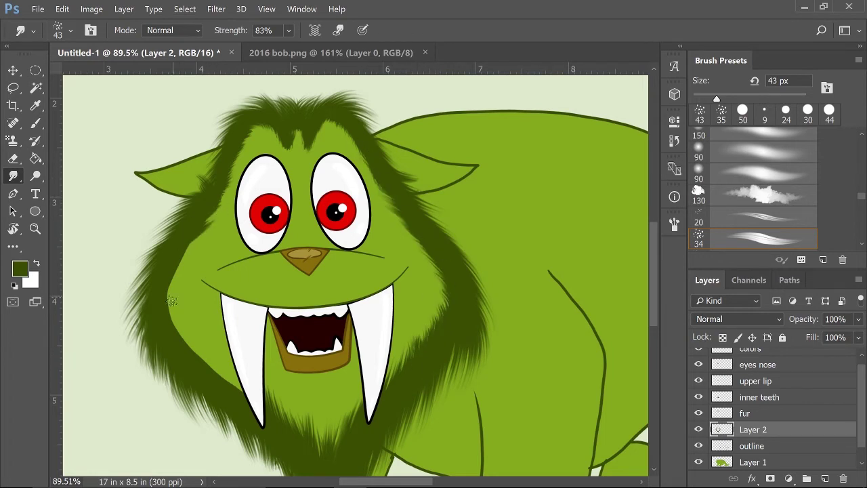
{"action": "left_click_drag", "start_coordinate": [200, 341], "coordinate": [176, 279]}
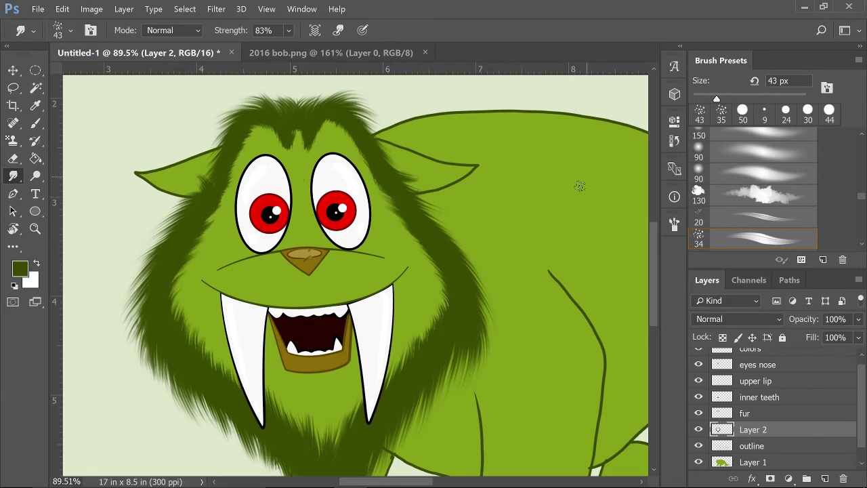
Step: On a new layer above the upper lip layer, paint a 50 px dark green band along the upper lip line
{"action": "left_click", "coordinate": [756, 380]}
{"action": "key", "text": "ctrl+shift+alt+n"}
{"action": "key", "text": "b"}
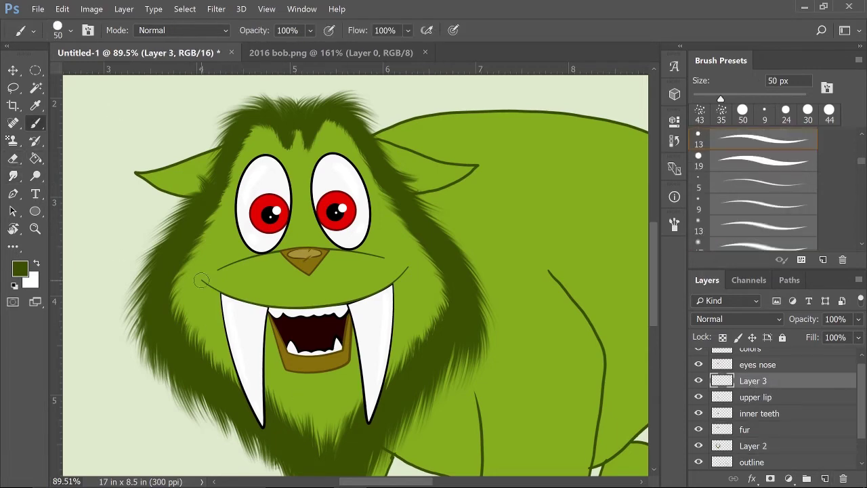
{"action": "mouse_move", "coordinate": [199, 282]}
{"action": "left_mouse_down"}
{"action": "mouse_move", "coordinate": [365, 296]}
{"action": "mouse_move", "coordinate": [261, 303]}
{"action": "left_mouse_up"}
Step: Smudge the lip band upward, sideways and down over the tusks into a furry moustache with the 43 px tip
{"action": "key", "text": "r"}
{"action": "scroll", "coordinate": [203, 284], "scroll_direction": "up", "scroll_amount": 3}
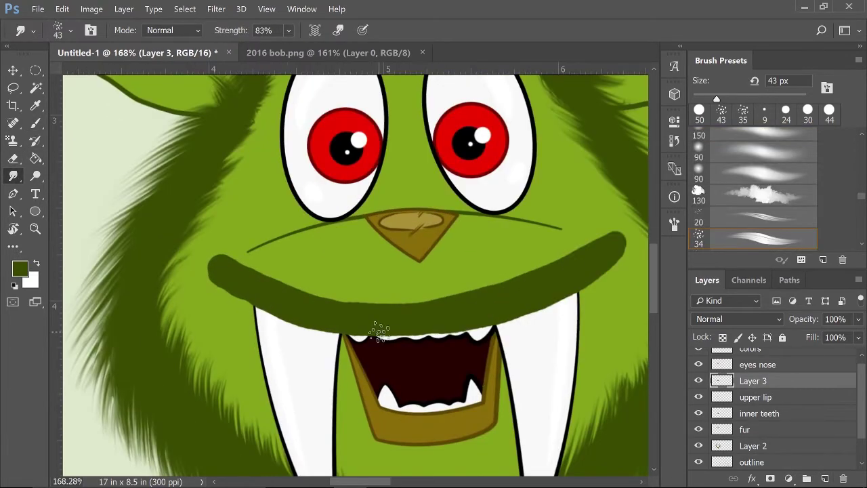
{"action": "left_click_drag", "start_coordinate": [204, 291], "coordinate": [223, 268]}
{"action": "left_click_drag", "start_coordinate": [258, 291], "coordinate": [285, 254]}
{"action": "left_click_drag", "start_coordinate": [352, 298], "coordinate": [380, 261]}
{"action": "mouse_move", "coordinate": [219, 271]}
{"action": "left_mouse_down"}
{"action": "mouse_move", "coordinate": [253, 289]}
{"action": "mouse_move", "coordinate": [232, 292]}
{"action": "mouse_move", "coordinate": [365, 305]}
{"action": "mouse_move", "coordinate": [296, 329]}
{"action": "mouse_move", "coordinate": [243, 320]}
{"action": "mouse_move", "coordinate": [418, 318]}
{"action": "mouse_move", "coordinate": [348, 342]}
{"action": "mouse_move", "coordinate": [401, 338]}
{"action": "mouse_move", "coordinate": [372, 297]}
{"action": "mouse_move", "coordinate": [460, 307]}
{"action": "mouse_move", "coordinate": [508, 293]}
{"action": "mouse_move", "coordinate": [514, 252]}
{"action": "mouse_move", "coordinate": [575, 232]}
{"action": "mouse_move", "coordinate": [553, 222]}
{"action": "mouse_move", "coordinate": [546, 240]}
{"action": "mouse_move", "coordinate": [362, 283]}
{"action": "mouse_move", "coordinate": [315, 234]}
{"action": "mouse_move", "coordinate": [372, 258]}
{"action": "left_mouse_up"}
{"action": "mouse_move", "coordinate": [421, 311]}
{"action": "left_mouse_down"}
{"action": "mouse_move", "coordinate": [512, 315]}
{"action": "mouse_move", "coordinate": [593, 290]}
{"action": "mouse_move", "coordinate": [616, 239]}
{"action": "mouse_move", "coordinate": [641, 274]}
{"action": "mouse_move", "coordinate": [533, 332]}
{"action": "left_mouse_up"}
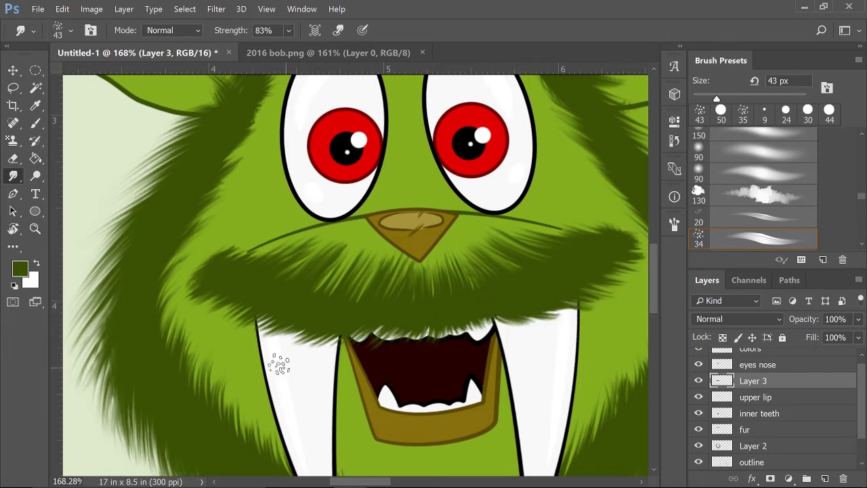
Step: On a new layer above the face fur, paint dark green around both eyes and smudge it outward into fur
{"action": "scroll", "coordinate": [125, 420], "scroll_direction": "down", "scroll_amount": 5}
{"action": "left_click", "coordinate": [753, 446]}
{"action": "left_click", "coordinate": [825, 478]}
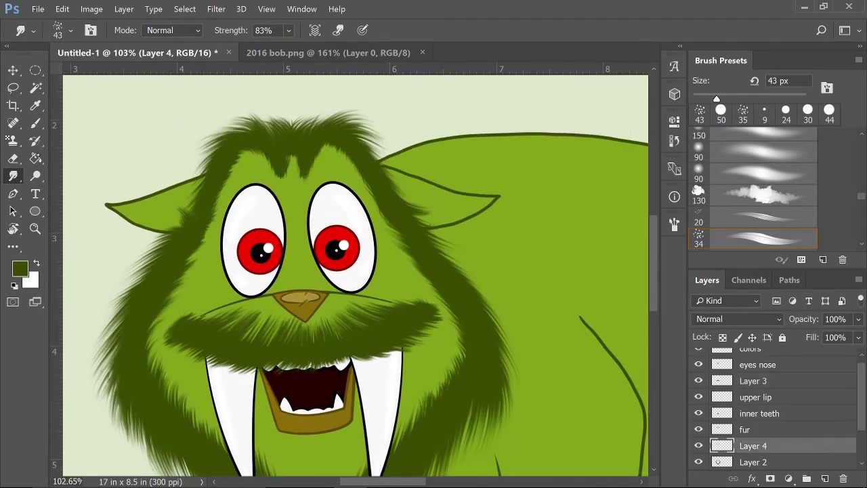
{"action": "key", "text": "b"}
{"action": "left_click_drag", "start_coordinate": [274, 267], "coordinate": [288, 252]}
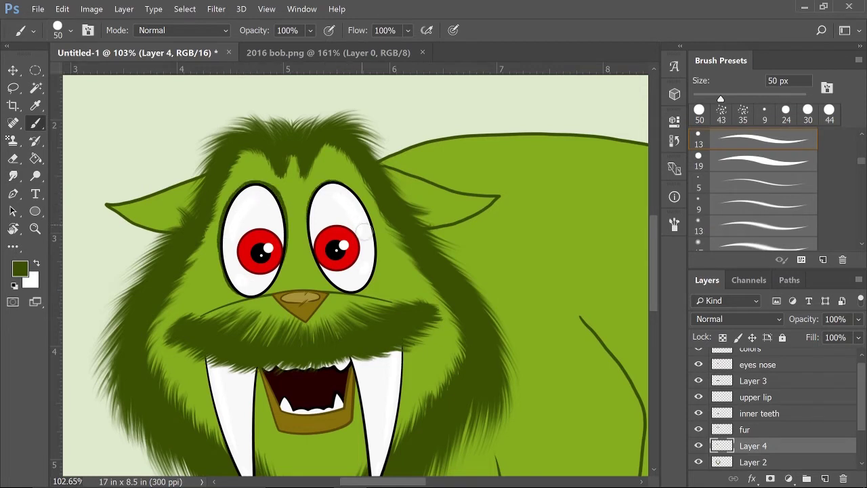
{"action": "key", "text": "r"}
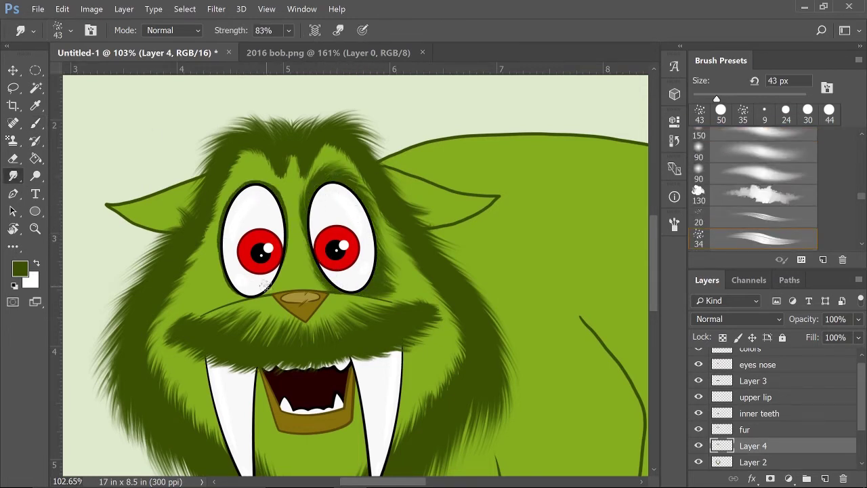
{"action": "mouse_move", "coordinate": [286, 216]}
{"action": "left_mouse_down"}
{"action": "mouse_move", "coordinate": [252, 182]}
{"action": "mouse_move", "coordinate": [210, 246]}
{"action": "mouse_move", "coordinate": [224, 298]}
{"action": "left_mouse_up"}
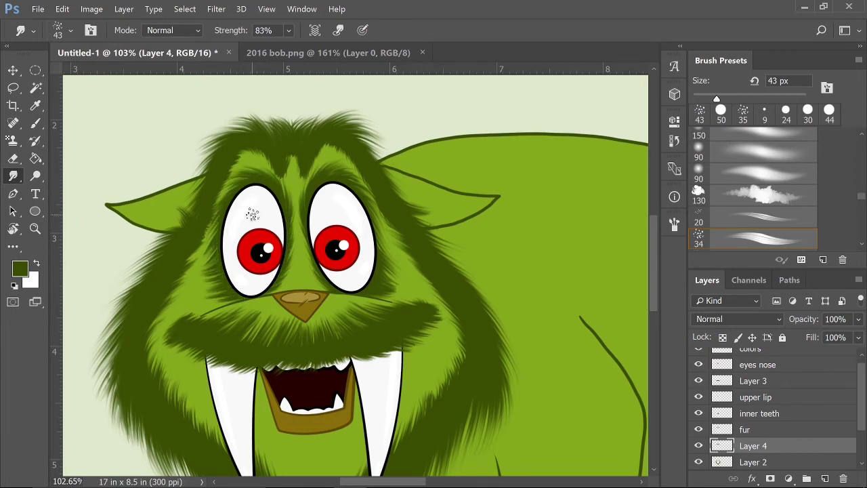
Step: Paint 20 px dark green strokes beside both tusks and under the mouth, and smudge them into cheek and chin fur
{"action": "scroll", "coordinate": [458, 328], "scroll_direction": "down", "scroll_amount": 2}
{"action": "key", "text": "b"}
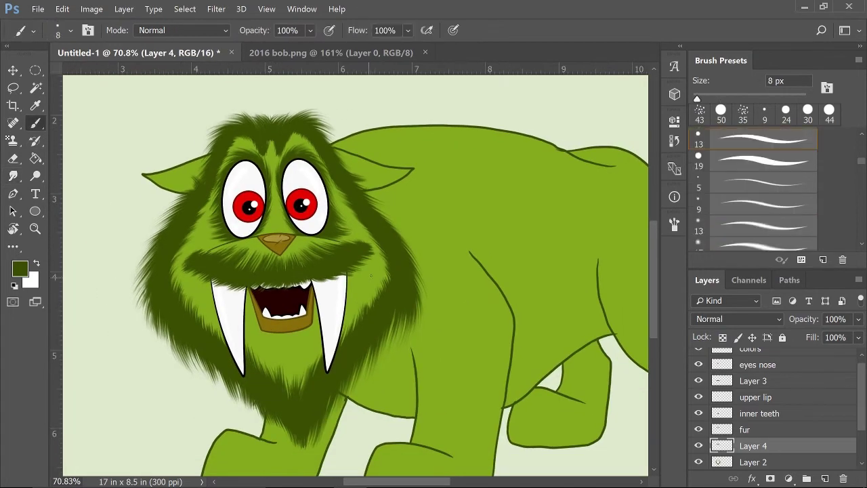
{"action": "left_click_drag", "start_coordinate": [346, 317], "coordinate": [345, 318]}
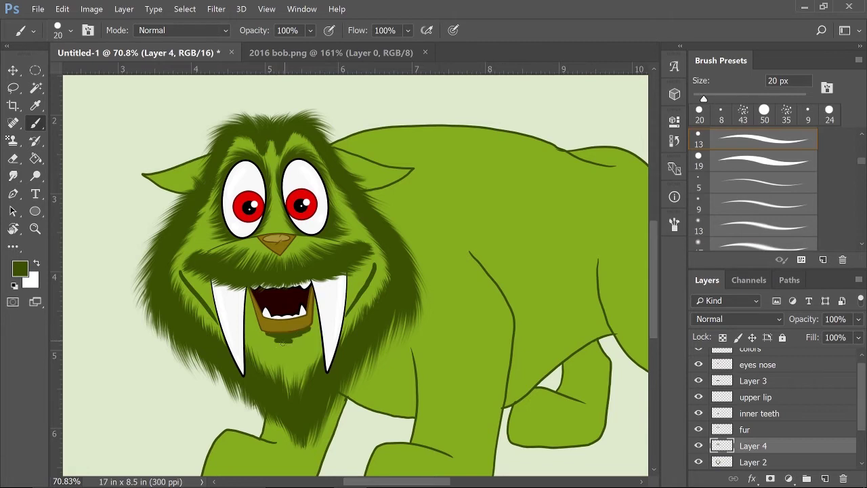
{"action": "key", "text": "r"}
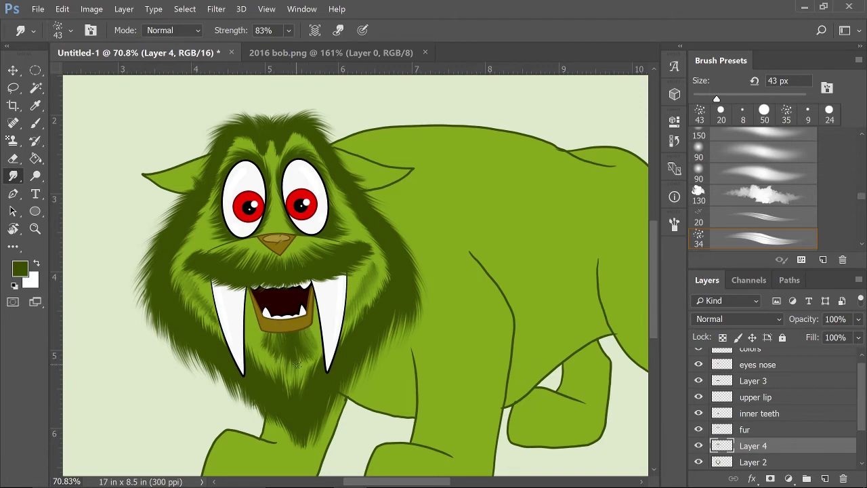
Step: On a new layer above the eye fur, paint 52 px dark green bands along the edges of both ears
{"action": "key", "text": "b"}
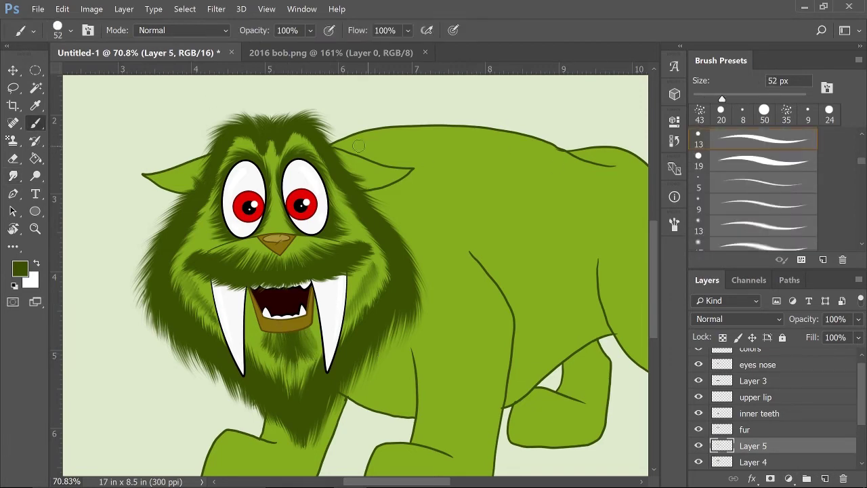
{"action": "mouse_move", "coordinate": [358, 145]}
{"action": "left_mouse_down"}
{"action": "mouse_move", "coordinate": [413, 169]}
{"action": "mouse_move", "coordinate": [367, 192]}
{"action": "left_mouse_up"}
{"action": "mouse_move", "coordinate": [203, 155]}
{"action": "left_mouse_down"}
{"action": "mouse_move", "coordinate": [176, 163]}
{"action": "mouse_move", "coordinate": [191, 197]}
{"action": "left_mouse_up"}
Step: Smudge the band on the ear nearer the body into fur, reducing the tip to 31 px for its inner edges
{"action": "key", "text": "r"}
{"action": "scroll", "coordinate": [322, 143], "scroll_direction": "up", "scroll_amount": 5}
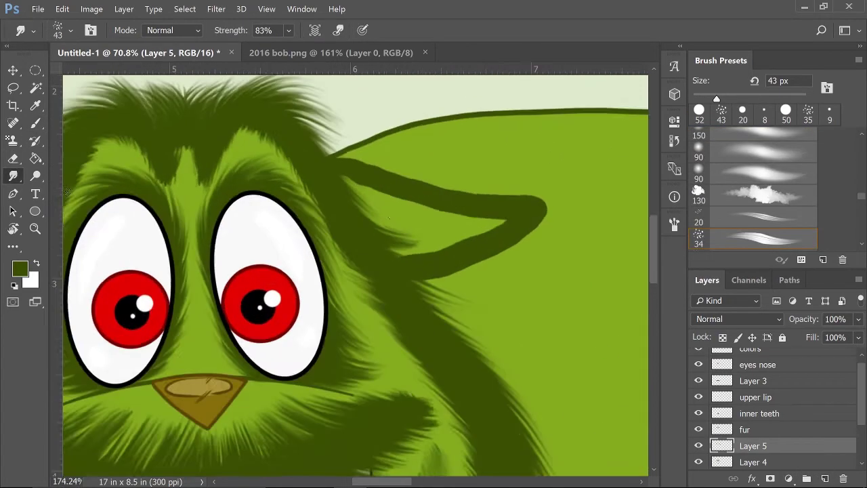
{"action": "mouse_move", "coordinate": [336, 155]}
{"action": "left_mouse_down"}
{"action": "mouse_move", "coordinate": [420, 162]}
{"action": "mouse_move", "coordinate": [522, 182]}
{"action": "mouse_move", "coordinate": [356, 156]}
{"action": "mouse_move", "coordinate": [508, 240]}
{"action": "mouse_move", "coordinate": [541, 197]}
{"action": "left_mouse_up"}
{"action": "mouse_move", "coordinate": [434, 292]}
{"action": "left_mouse_down"}
{"action": "mouse_move", "coordinate": [528, 268]}
{"action": "mouse_move", "coordinate": [576, 200]}
{"action": "left_mouse_up"}
{"action": "key", "text": "bracketleft"}
{"action": "key", "text": "bracketleft"}
{"action": "mouse_move", "coordinate": [511, 233]}
{"action": "left_mouse_down"}
{"action": "mouse_move", "coordinate": [414, 211]}
{"action": "mouse_move", "coordinate": [353, 186]}
{"action": "left_mouse_up"}
{"action": "left_click_drag", "start_coordinate": [403, 261], "coordinate": [508, 232]}
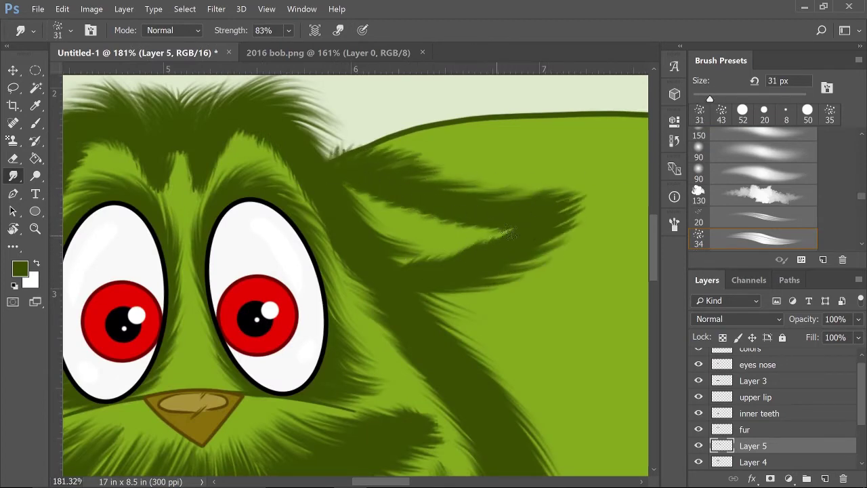
Step: Smudge the outer and inner edges of the other ear's band into fur with the 31 px tip
{"action": "left_click_drag", "start_coordinate": [421, 479], "coordinate": [377, 478]}
{"action": "left_click_drag", "start_coordinate": [481, 159], "coordinate": [274, 228]}
{"action": "left_click_drag", "start_coordinate": [410, 308], "coordinate": [298, 274]}
{"action": "mouse_move", "coordinate": [271, 234]}
{"action": "left_mouse_down"}
{"action": "mouse_move", "coordinate": [301, 236]}
{"action": "mouse_move", "coordinate": [261, 213]}
{"action": "left_mouse_up"}
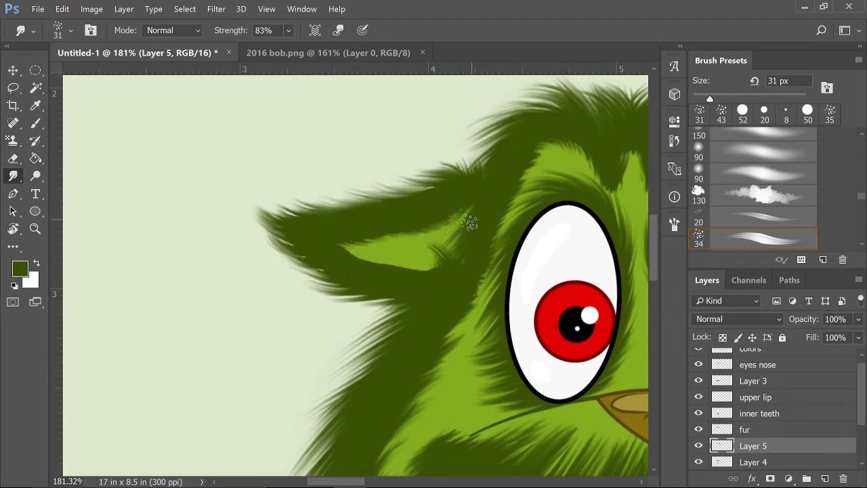
{"action": "key", "text": "ctrl+z"}
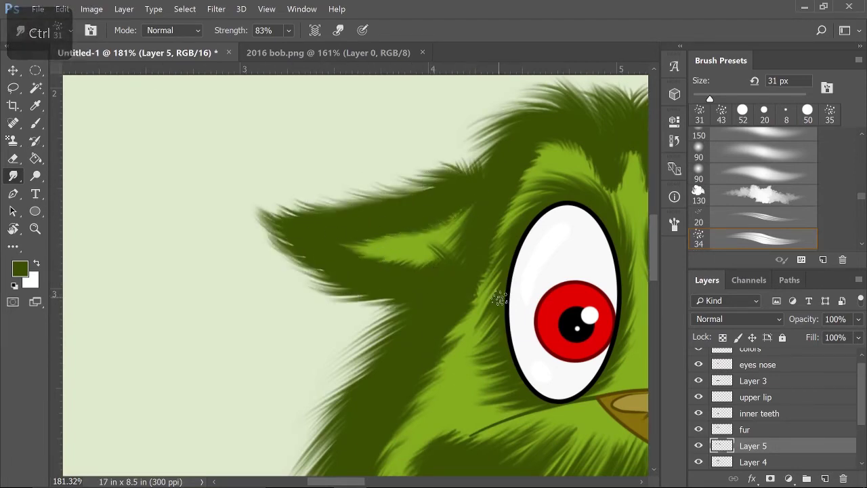
{"action": "left_click_drag", "start_coordinate": [500, 300], "coordinate": [264, 238]}
Step: Merge the eyes nose layer and all face and fur layers down to the one just above the outline
{"action": "scroll", "coordinate": [858, 424], "scroll_direction": "down", "scroll_amount": 2}
{"action": "scroll", "coordinate": [858, 424], "scroll_direction": "up", "scroll_amount": 3}
{"action": "left_click", "coordinate": [755, 358]}
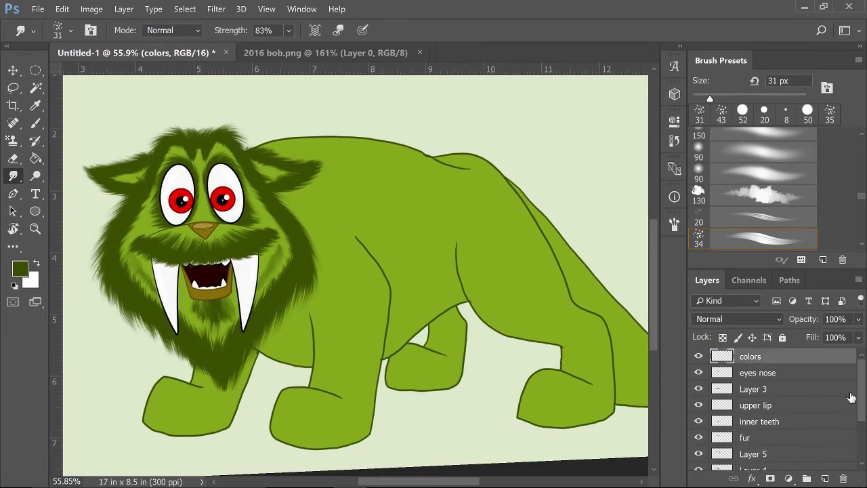
{"action": "left_click", "coordinate": [756, 372]}
{"action": "scroll", "coordinate": [756, 407], "scroll_direction": "down", "scroll_amount": 4}
{"action": "left_click", "coordinate": [759, 428], "text": "shift"}
{"action": "key", "text": "ctrl+e"}
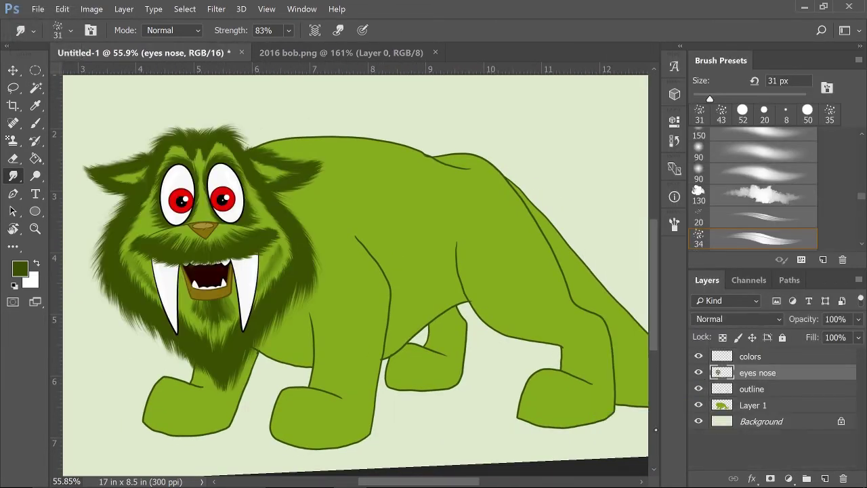
Step: On a new layer below the merged head, paint a 52 px dark green band around the front paw under the beard
{"action": "left_click", "coordinate": [825, 479], "text": "ctrl"}
{"action": "left_click", "coordinate": [35, 122]}
{"action": "left_click_drag", "start_coordinate": [109, 407], "coordinate": [330, 373]}
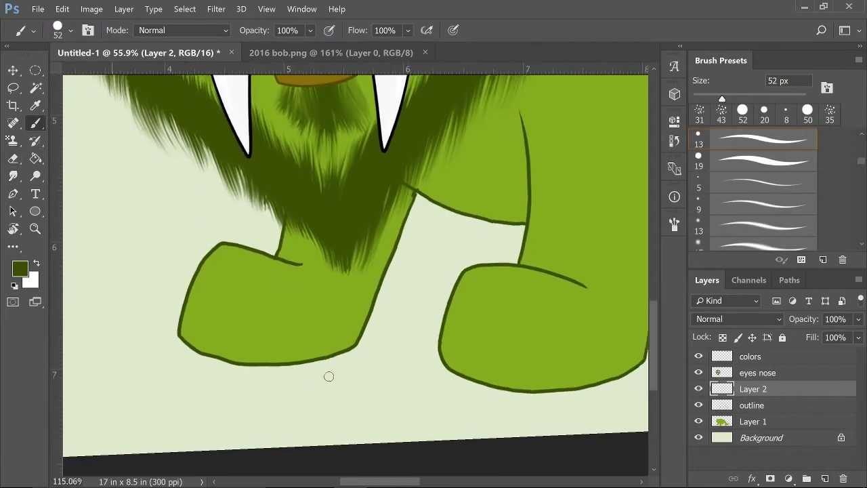
{"action": "left_click", "coordinate": [298, 264]}
{"action": "mouse_move", "coordinate": [293, 263]}
{"action": "left_mouse_down"}
{"action": "mouse_move", "coordinate": [262, 368]}
{"action": "mouse_move", "coordinate": [338, 366]}
{"action": "mouse_move", "coordinate": [256, 356]}
{"action": "mouse_move", "coordinate": [415, 210]}
{"action": "left_mouse_up"}
{"action": "key", "text": "ctrl+z"}
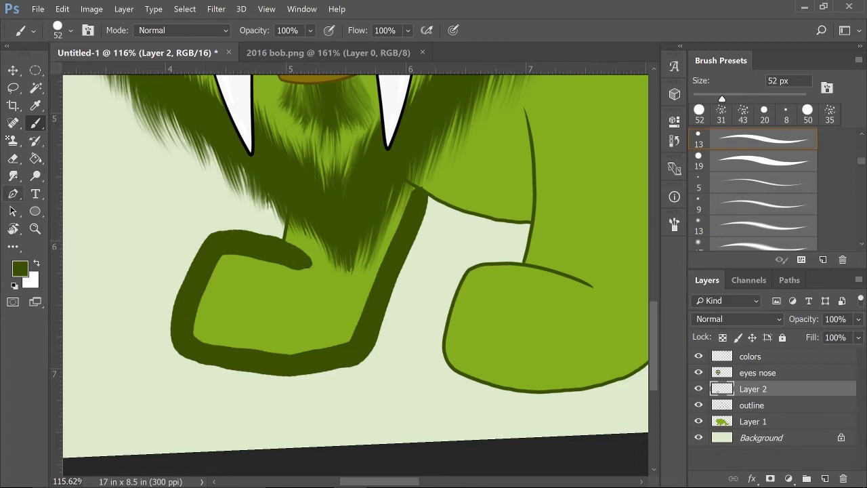
Step: Smudge the paw band outward and inward into fur with the 31 px tip, and pull a toe line up into the paw
{"action": "left_click", "coordinate": [12, 176]}
{"action": "mouse_move", "coordinate": [298, 250]}
{"action": "left_mouse_down"}
{"action": "mouse_move", "coordinate": [244, 219]}
{"action": "mouse_move", "coordinate": [204, 220]}
{"action": "left_mouse_up"}
{"action": "mouse_move", "coordinate": [210, 258]}
{"action": "left_mouse_down"}
{"action": "mouse_move", "coordinate": [175, 271]}
{"action": "mouse_move", "coordinate": [160, 325]}
{"action": "left_mouse_up"}
{"action": "left_click_drag", "start_coordinate": [196, 298], "coordinate": [163, 335]}
{"action": "mouse_move", "coordinate": [191, 276]}
{"action": "left_mouse_down"}
{"action": "mouse_move", "coordinate": [190, 350]}
{"action": "mouse_move", "coordinate": [353, 374]}
{"action": "left_mouse_up"}
{"action": "mouse_move", "coordinate": [421, 204]}
{"action": "left_mouse_down"}
{"action": "mouse_move", "coordinate": [425, 238]}
{"action": "mouse_move", "coordinate": [405, 292]}
{"action": "mouse_move", "coordinate": [383, 310]}
{"action": "mouse_move", "coordinate": [359, 365]}
{"action": "mouse_move", "coordinate": [392, 228]}
{"action": "left_mouse_up"}
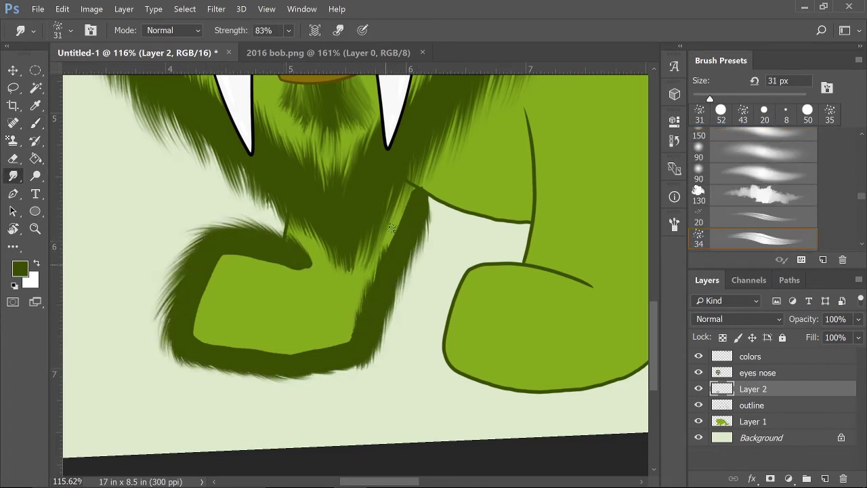
{"action": "left_click_drag", "start_coordinate": [251, 257], "coordinate": [207, 289]}
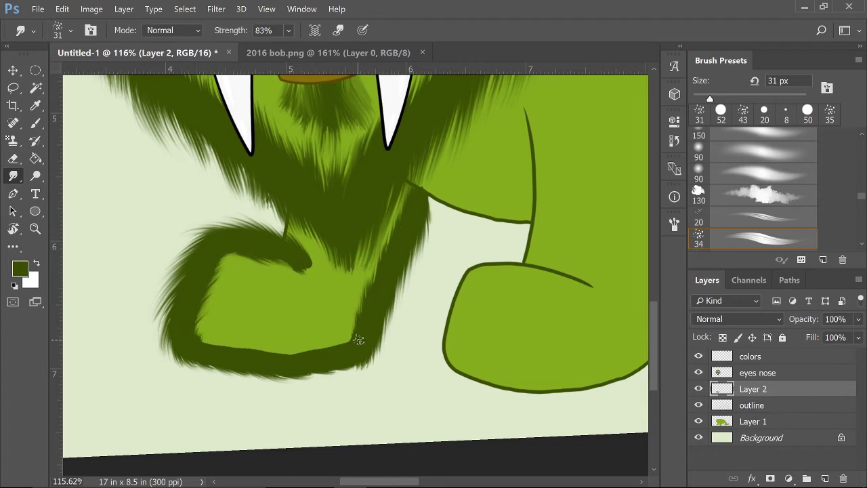
{"action": "mouse_move", "coordinate": [359, 341]}
{"action": "left_mouse_down"}
{"action": "mouse_move", "coordinate": [222, 342]}
{"action": "mouse_move", "coordinate": [262, 278]}
{"action": "left_mouse_up"}
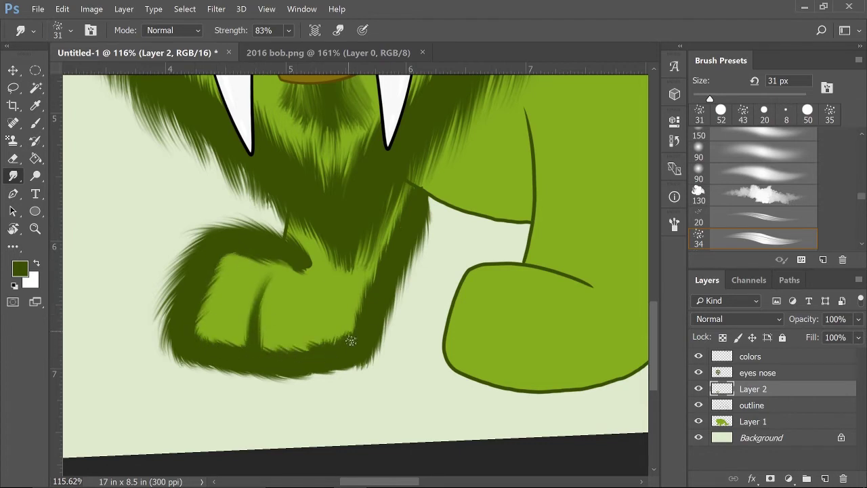
Step: On a new layer, fill the short leg edge between the beard and the paw with dark green and soften it into fur
{"action": "key", "text": "b"}
{"action": "key", "text": "ctrl+shift+alt+n"}
{"action": "mouse_move", "coordinate": [285, 215]}
{"action": "left_mouse_down"}
{"action": "mouse_move", "coordinate": [291, 237]}
{"action": "mouse_move", "coordinate": [288, 230]}
{"action": "left_mouse_up"}
{"action": "key", "text": "r"}
{"action": "scroll", "coordinate": [527, 400], "scroll_direction": "down", "scroll_amount": 1}
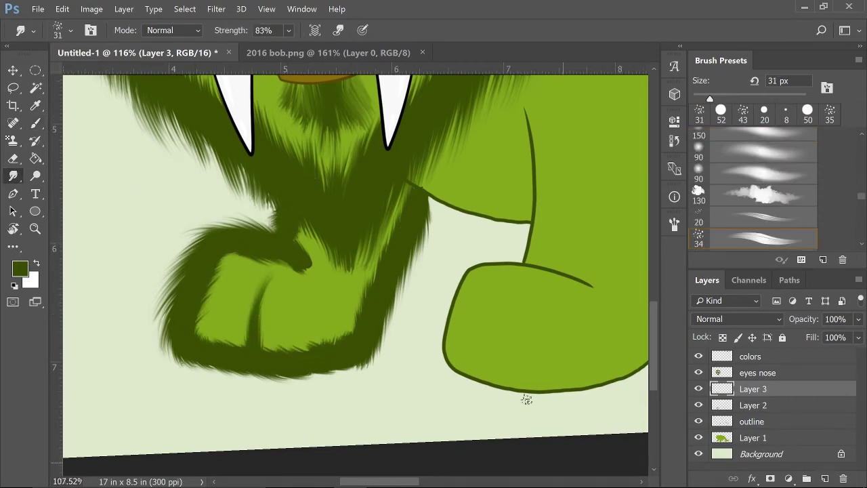
Step: Paint a 52 px dark green band down the inner edge of the second front leg and smudge it into fur
{"action": "scroll", "coordinate": [526, 400], "scroll_direction": "down", "scroll_amount": 3}
{"action": "scroll", "coordinate": [407, 271], "scroll_direction": "right", "scroll_amount": 2}
{"action": "key", "text": "b"}
{"action": "mouse_move", "coordinate": [258, 197]}
{"action": "left_mouse_down"}
{"action": "mouse_move", "coordinate": [265, 234]}
{"action": "mouse_move", "coordinate": [260, 306]}
{"action": "left_mouse_up"}
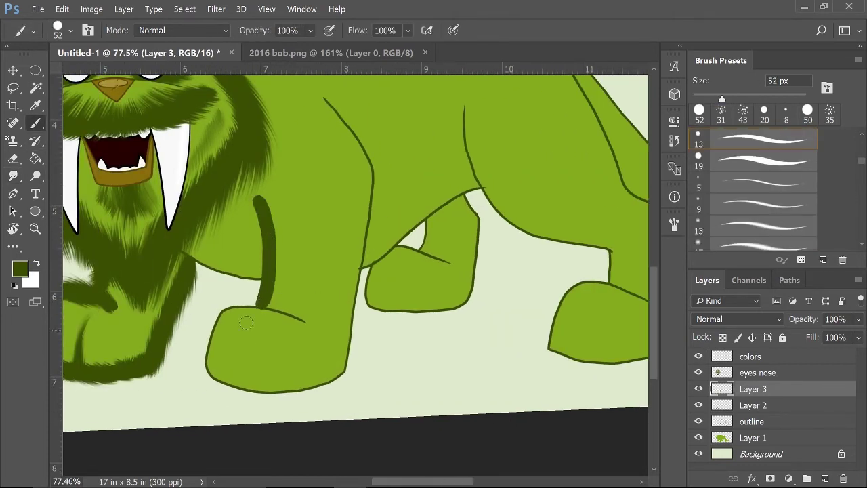
{"action": "key", "text": "r"}
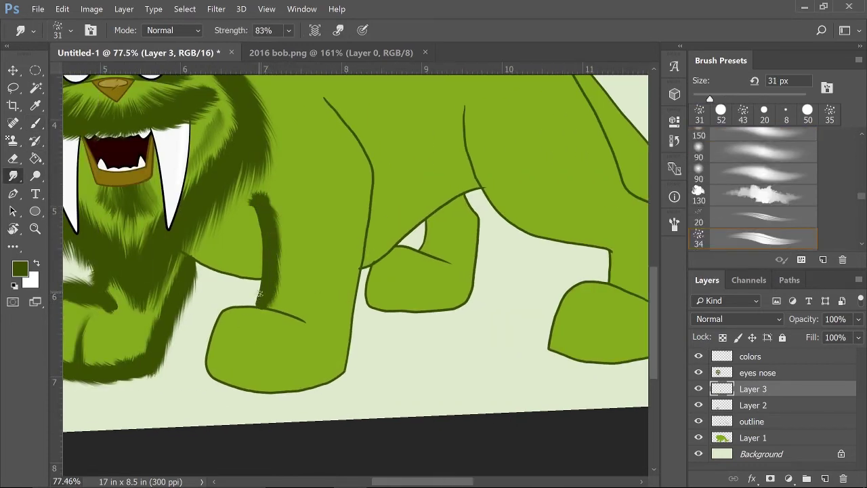
Step: On a new layer, paint a dark green band along the chest line between the front legs and smudge it into fur
{"action": "key", "text": "ctrl+shift+alt+n"}
{"action": "key", "text": "b"}
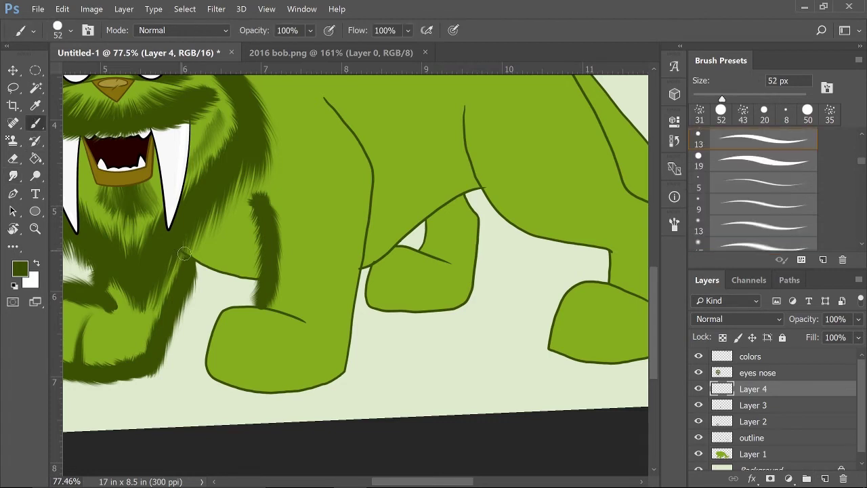
{"action": "left_click_drag", "start_coordinate": [180, 252], "coordinate": [246, 277]}
{"action": "key", "text": "ctrl+z"}
{"action": "key", "text": "r"}
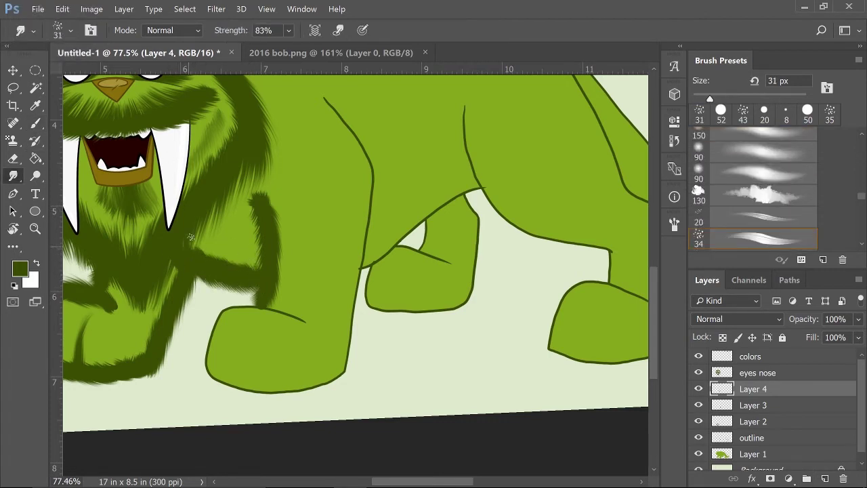
Step: Paint a 52 px dark green band down the back edge of the second front leg and around its paw
{"action": "key", "text": "b"}
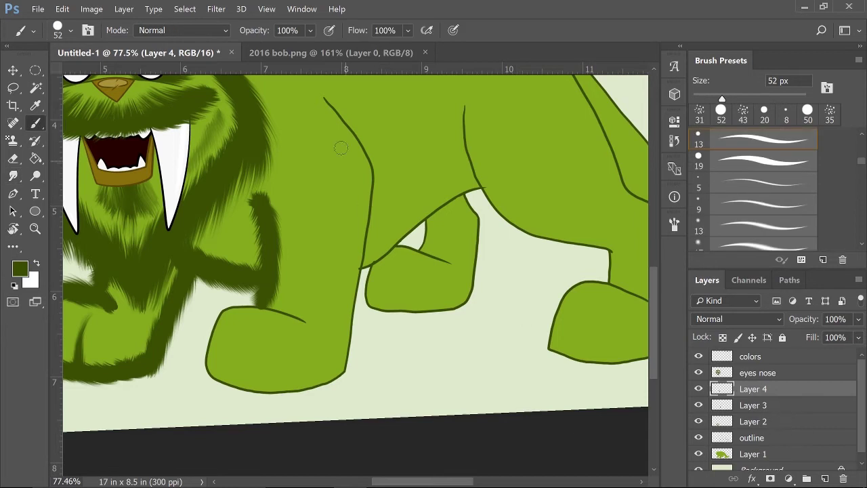
{"action": "mouse_move", "coordinate": [326, 100]}
{"action": "left_mouse_down"}
{"action": "mouse_move", "coordinate": [342, 366]}
{"action": "mouse_move", "coordinate": [203, 352]}
{"action": "mouse_move", "coordinate": [315, 327]}
{"action": "left_mouse_up"}
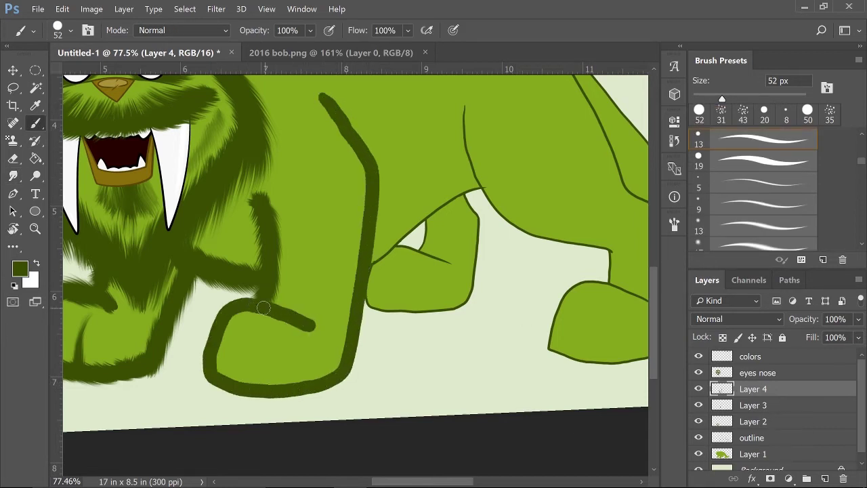
{"action": "mouse_move", "coordinate": [268, 303]}
{"action": "left_mouse_down"}
{"action": "mouse_move", "coordinate": [309, 392]}
{"action": "mouse_move", "coordinate": [364, 299]}
{"action": "mouse_move", "coordinate": [358, 137]}
{"action": "mouse_move", "coordinate": [346, 99]}
{"action": "left_mouse_up"}
Step: Smudge the outer edges of the second front leg's band and its paw into fur with a 41 px tip
{"action": "key", "text": "r"}
{"action": "mouse_move", "coordinate": [384, 158]}
{"action": "left_mouse_down"}
{"action": "mouse_move", "coordinate": [389, 265]}
{"action": "mouse_move", "coordinate": [379, 269]}
{"action": "mouse_move", "coordinate": [352, 397]}
{"action": "left_mouse_up"}
{"action": "mouse_move", "coordinate": [399, 229]}
{"action": "left_mouse_down"}
{"action": "mouse_move", "coordinate": [387, 197]}
{"action": "mouse_move", "coordinate": [390, 277]}
{"action": "left_mouse_up"}
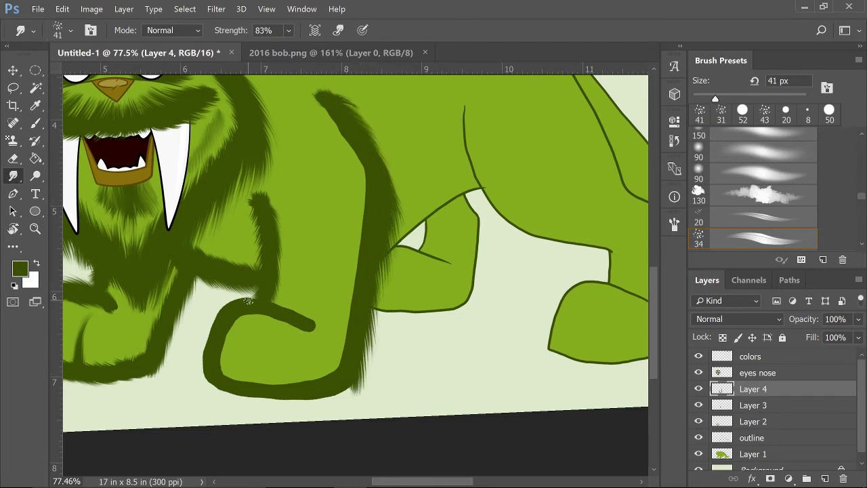
{"action": "mouse_move", "coordinate": [250, 299]}
{"action": "left_mouse_down"}
{"action": "mouse_move", "coordinate": [206, 370]}
{"action": "mouse_move", "coordinate": [252, 395]}
{"action": "mouse_move", "coordinate": [339, 395]}
{"action": "left_mouse_up"}
{"action": "left_click_drag", "start_coordinate": [305, 312], "coordinate": [246, 299]}
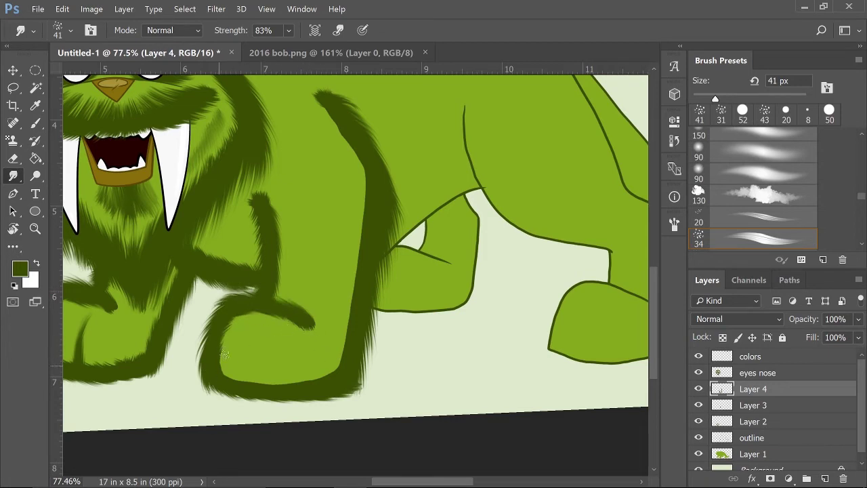
Step: Smudge the inner edges of the second front leg's band into fur and pull dark toe lines up the paw
{"action": "mouse_move", "coordinate": [343, 363]}
{"action": "left_mouse_down"}
{"action": "mouse_move", "coordinate": [361, 209]}
{"action": "mouse_move", "coordinate": [345, 144]}
{"action": "mouse_move", "coordinate": [318, 110]}
{"action": "left_mouse_up"}
{"action": "left_click_drag", "start_coordinate": [273, 357], "coordinate": [270, 381]}
{"action": "left_click_drag", "start_coordinate": [233, 383], "coordinate": [233, 335]}
{"action": "left_click_drag", "start_coordinate": [245, 327], "coordinate": [241, 364]}
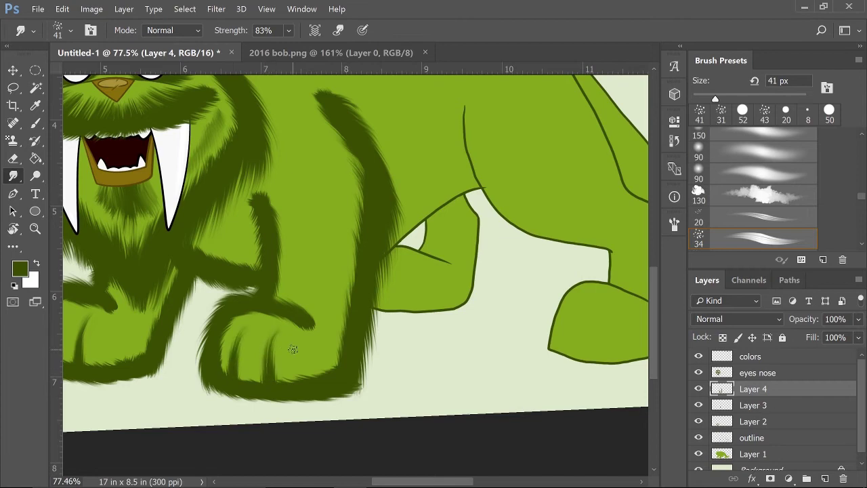
Step: On a new layer, paint a dark green band along the belly line between the legs and smudge it into fur
{"action": "scroll", "coordinate": [293, 349], "scroll_direction": "down", "scroll_amount": 2}
{"action": "left_click", "coordinate": [824, 479]}
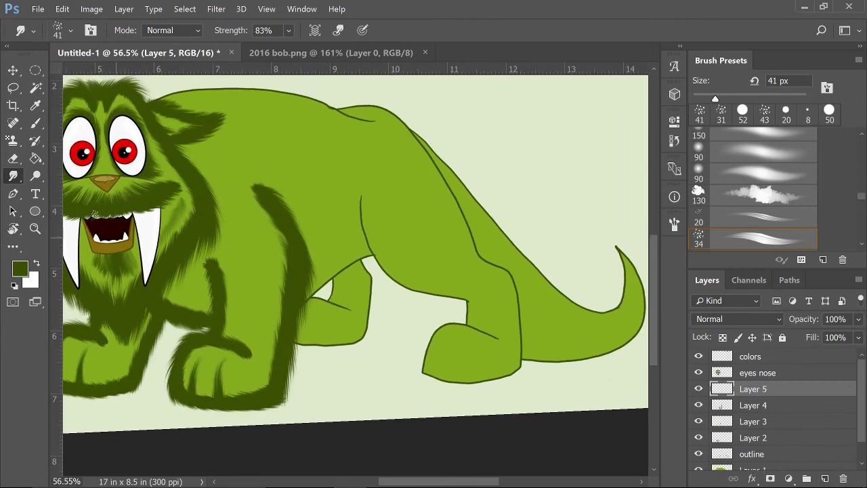
{"action": "key", "text": "b"}
{"action": "left_click_drag", "start_coordinate": [298, 313], "coordinate": [375, 256]}
{"action": "key", "text": "r"}
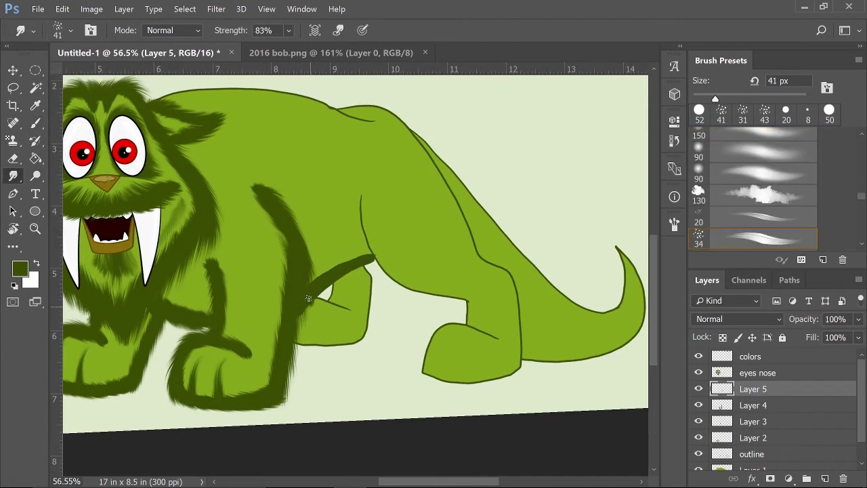
{"action": "left_click_drag", "start_coordinate": [308, 299], "coordinate": [372, 261]}
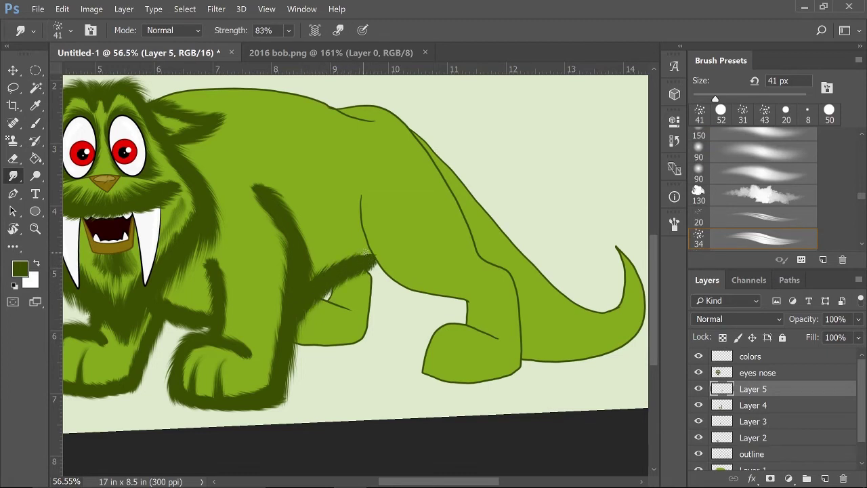
Step: Paint a 52 px dark green band along the back from the ear to the hip and smudge it into fur
{"action": "left_click", "coordinate": [721, 110]}
{"action": "key", "text": "b"}
{"action": "mouse_move", "coordinate": [154, 101]}
{"action": "left_mouse_down"}
{"action": "mouse_move", "coordinate": [251, 85]}
{"action": "mouse_move", "coordinate": [378, 122]}
{"action": "left_mouse_up"}
{"action": "scroll", "coordinate": [154, 107], "scroll_direction": "up", "scroll_amount": 3}
{"action": "key", "text": "r"}
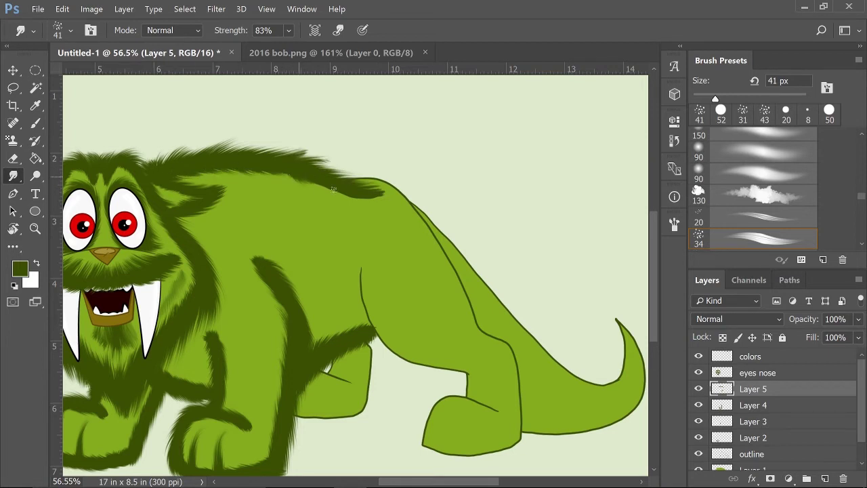
Step: On a new layer, paint dark green bands down the rump, rear edge of the near hind leg and its paw, and smudge them into fur
{"action": "left_click", "coordinate": [823, 479]}
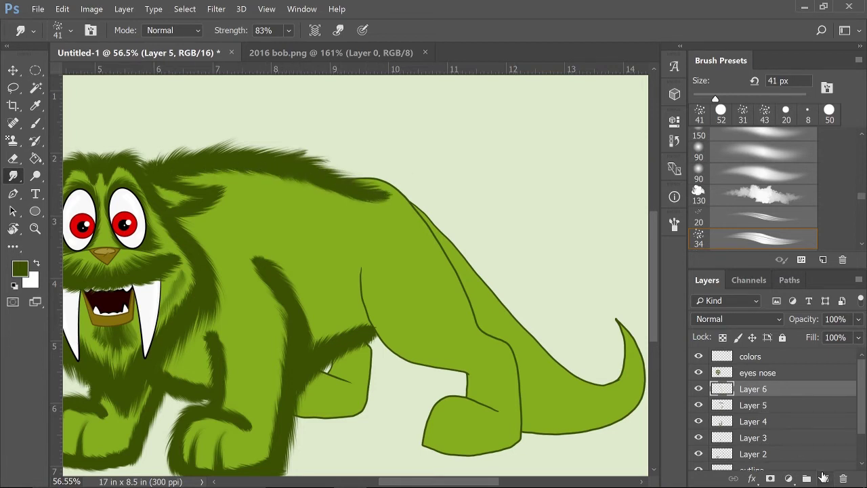
{"action": "key", "text": "b"}
{"action": "mouse_move", "coordinate": [352, 178]}
{"action": "left_mouse_down"}
{"action": "mouse_move", "coordinate": [424, 223]}
{"action": "mouse_move", "coordinate": [519, 423]}
{"action": "mouse_move", "coordinate": [460, 456]}
{"action": "mouse_move", "coordinate": [440, 404]}
{"action": "mouse_move", "coordinate": [502, 412]}
{"action": "left_mouse_up"}
{"action": "mouse_move", "coordinate": [427, 414]}
{"action": "left_mouse_down"}
{"action": "mouse_move", "coordinate": [516, 365]}
{"action": "mouse_move", "coordinate": [404, 192]}
{"action": "mouse_move", "coordinate": [299, 134]}
{"action": "mouse_move", "coordinate": [365, 174]}
{"action": "left_mouse_up"}
{"action": "key", "text": "r"}
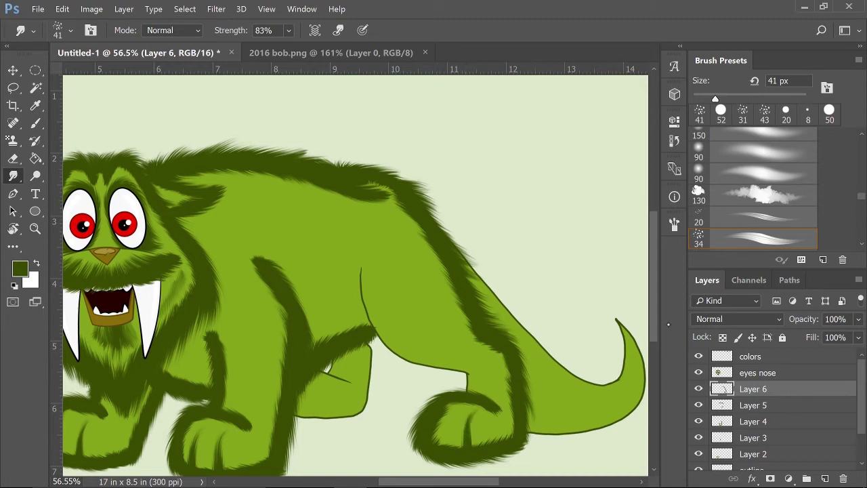
Step: On a new layer, paint a 52 px dark green band along the near hind leg's front edge and smudge it into fur
{"action": "left_click", "coordinate": [825, 478]}
{"action": "key", "text": "b"}
{"action": "mouse_move", "coordinate": [466, 389]}
{"action": "left_mouse_down"}
{"action": "mouse_move", "coordinate": [380, 347]}
{"action": "mouse_move", "coordinate": [454, 367]}
{"action": "left_mouse_up"}
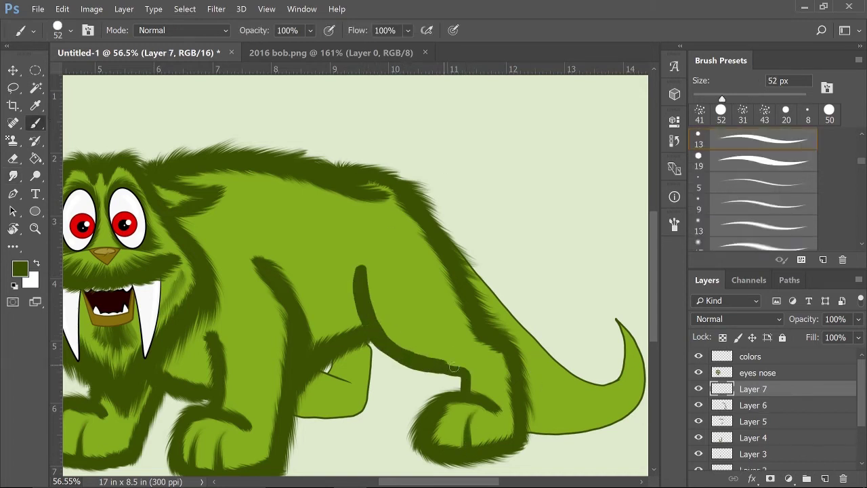
{"action": "key", "text": "r"}
{"action": "left_click_drag", "start_coordinate": [357, 268], "coordinate": [353, 309]}
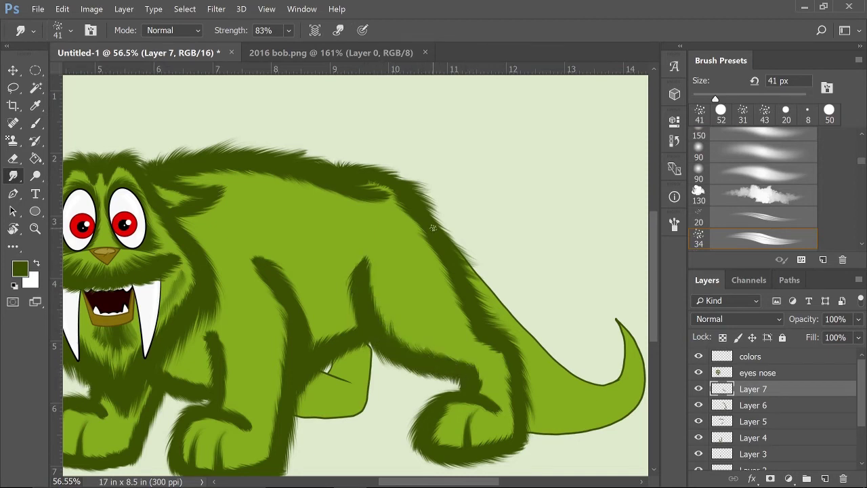
Step: On a new layer, paint 52 px dark green bands around the far hind leg and paw and smudge them into fur
{"action": "key", "text": "b"}
{"action": "left_click", "coordinate": [825, 478]}
{"action": "mouse_move", "coordinate": [371, 344]}
{"action": "left_mouse_down"}
{"action": "mouse_move", "coordinate": [351, 414]}
{"action": "mouse_move", "coordinate": [288, 414]}
{"action": "left_mouse_up"}
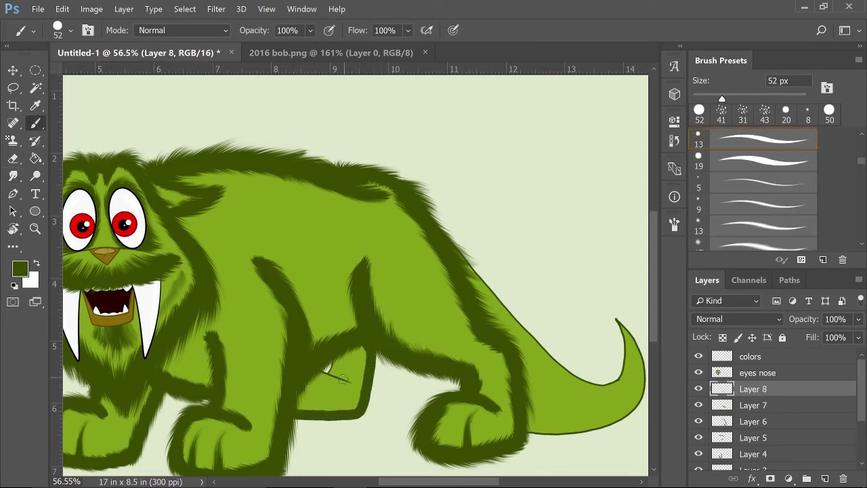
{"action": "key", "text": "r"}
{"action": "left_click_drag", "start_coordinate": [374, 352], "coordinate": [372, 387]}
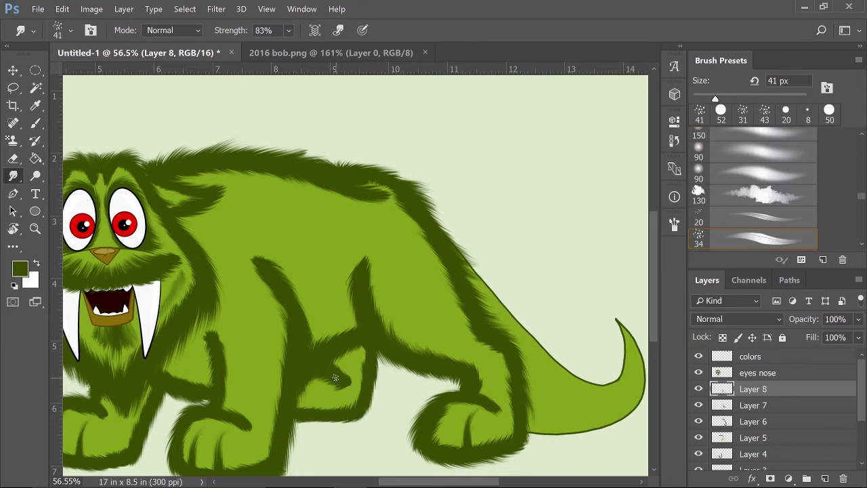
Step: On a new layer, paint 57 px dark green bands along both edges of the tail up to its tip
{"action": "scroll", "coordinate": [326, 397], "scroll_direction": "right", "scroll_amount": 5}
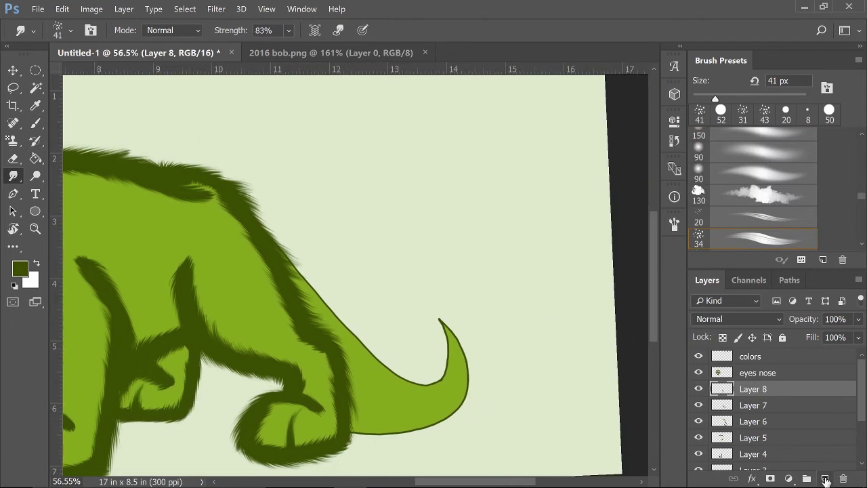
{"action": "left_click", "coordinate": [825, 479]}
{"action": "key", "text": "b"}
{"action": "mouse_move", "coordinate": [261, 226]}
{"action": "left_mouse_down"}
{"action": "mouse_move", "coordinate": [354, 339]}
{"action": "mouse_move", "coordinate": [431, 381]}
{"action": "mouse_move", "coordinate": [456, 332]}
{"action": "mouse_move", "coordinate": [457, 405]}
{"action": "mouse_move", "coordinate": [349, 434]}
{"action": "left_mouse_up"}
{"action": "left_click_drag", "start_coordinate": [423, 430], "coordinate": [462, 338]}
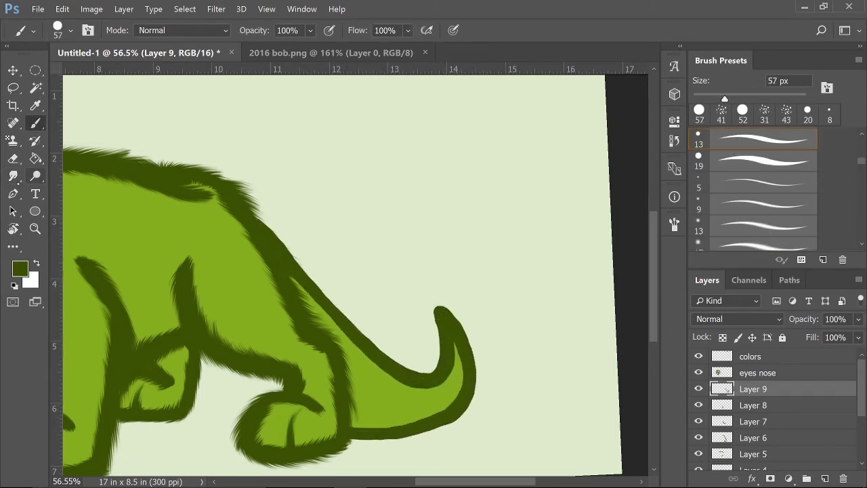
Step: Smudge the tail bands' outer and inner edges and the tip into fur with a 55 px tip
{"action": "key", "text": "r"}
{"action": "mouse_move", "coordinate": [258, 224]}
{"action": "left_mouse_down"}
{"action": "mouse_move", "coordinate": [359, 324]}
{"action": "mouse_move", "coordinate": [346, 296]}
{"action": "left_mouse_up"}
{"action": "mouse_move", "coordinate": [390, 347]}
{"action": "left_mouse_down"}
{"action": "mouse_move", "coordinate": [432, 362]}
{"action": "mouse_move", "coordinate": [419, 372]}
{"action": "mouse_move", "coordinate": [433, 368]}
{"action": "mouse_move", "coordinate": [432, 307]}
{"action": "mouse_move", "coordinate": [465, 338]}
{"action": "mouse_move", "coordinate": [444, 287]}
{"action": "mouse_move", "coordinate": [424, 267]}
{"action": "left_mouse_up"}
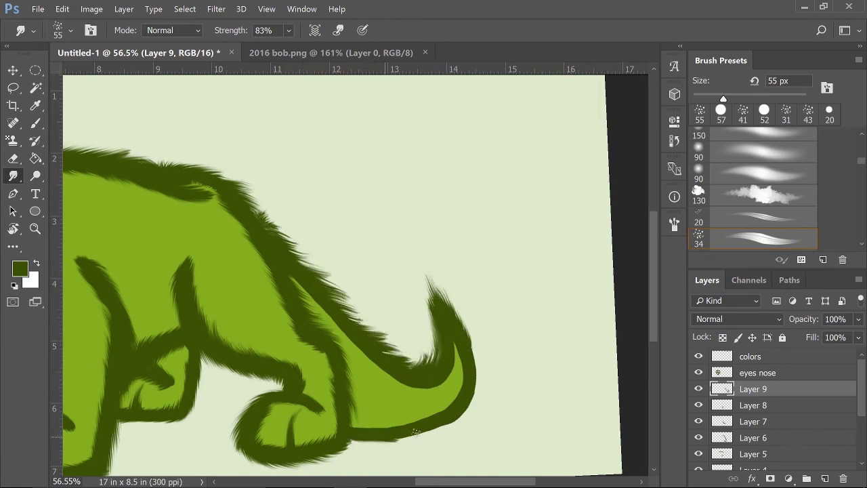
{"action": "mouse_move", "coordinate": [415, 432]}
{"action": "left_mouse_down"}
{"action": "mouse_move", "coordinate": [467, 405]}
{"action": "mouse_move", "coordinate": [467, 350]}
{"action": "mouse_move", "coordinate": [432, 301]}
{"action": "left_mouse_up"}
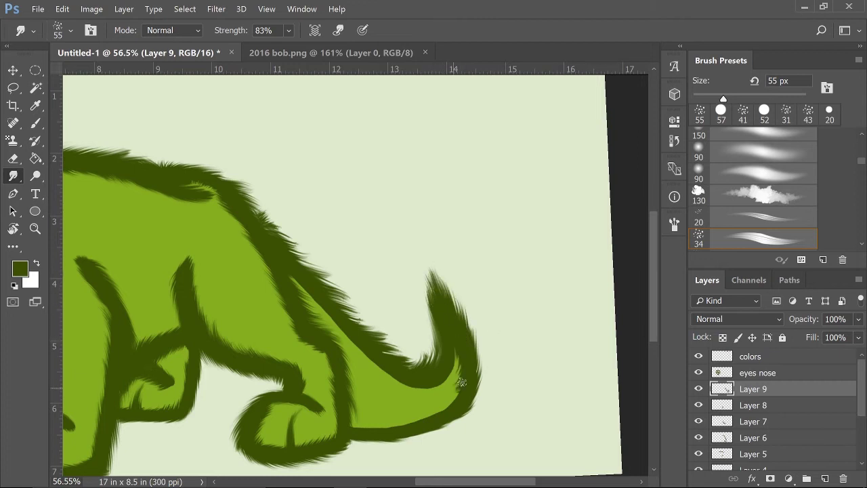
{"action": "mouse_move", "coordinate": [461, 383]}
{"action": "left_mouse_down"}
{"action": "mouse_move", "coordinate": [428, 418]}
{"action": "mouse_move", "coordinate": [358, 423]}
{"action": "left_mouse_up"}
{"action": "left_click_drag", "start_coordinate": [320, 316], "coordinate": [281, 249]}
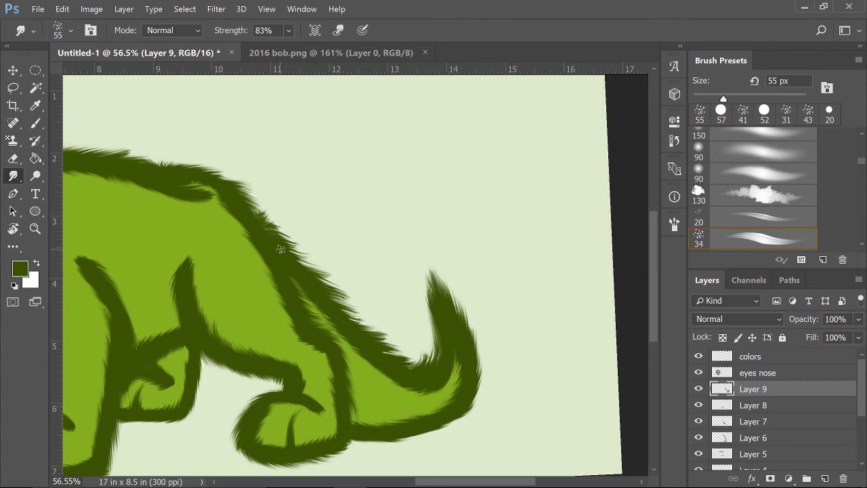
Step: Delete the unused colors layer
{"action": "scroll", "coordinate": [281, 249], "scroll_direction": "down", "scroll_amount": 3}
{"action": "key", "text": "ctrl+0"}
{"action": "left_click", "coordinate": [810, 363]}
{"action": "key", "text": "Delete"}
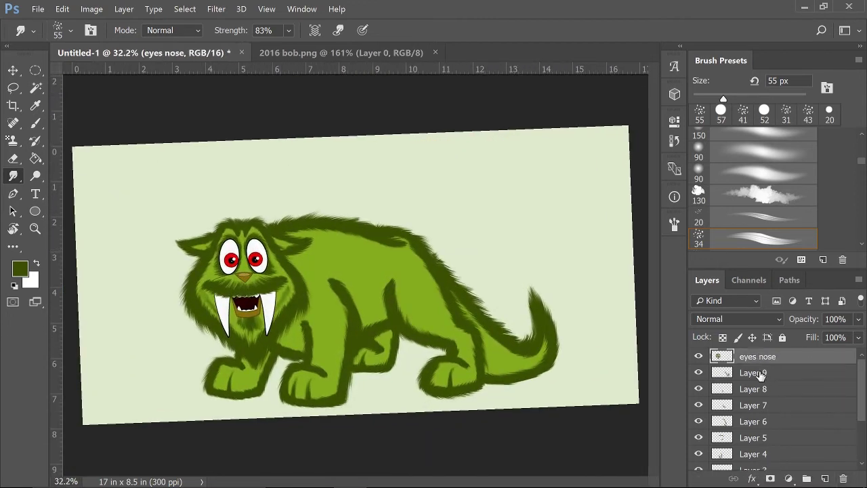
Step: On a new layer above Layer 9, paint a thin dark green line down the near front leg and smudge it into fur shading
{"action": "left_click", "coordinate": [722, 374]}
{"action": "left_click", "coordinate": [825, 479]}
{"action": "key", "text": "b"}
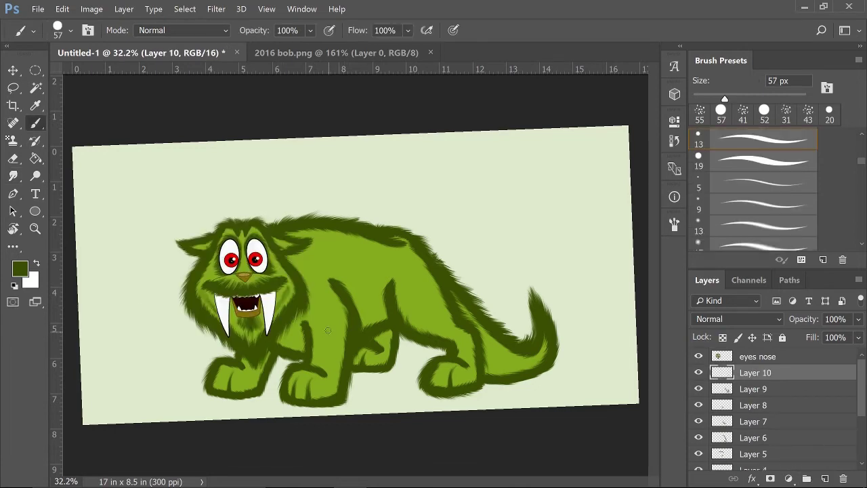
{"action": "key", "text": "r"}
{"action": "scroll", "coordinate": [332, 332], "scroll_direction": "up", "scroll_amount": 3}
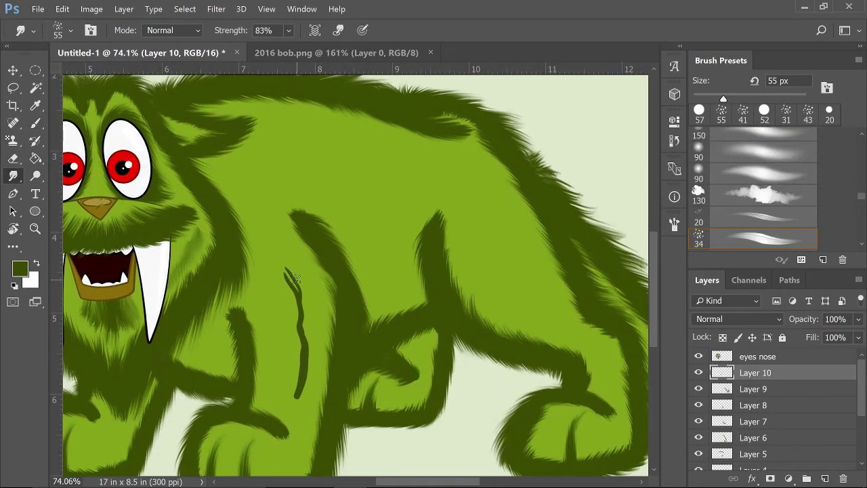
{"action": "mouse_move", "coordinate": [327, 307]}
{"action": "left_mouse_down"}
{"action": "mouse_move", "coordinate": [337, 331]}
{"action": "mouse_move", "coordinate": [297, 407]}
{"action": "left_mouse_up"}
{"action": "mouse_move", "coordinate": [302, 288]}
{"action": "left_mouse_down"}
{"action": "mouse_move", "coordinate": [323, 384]}
{"action": "mouse_move", "coordinate": [313, 410]}
{"action": "left_mouse_up"}
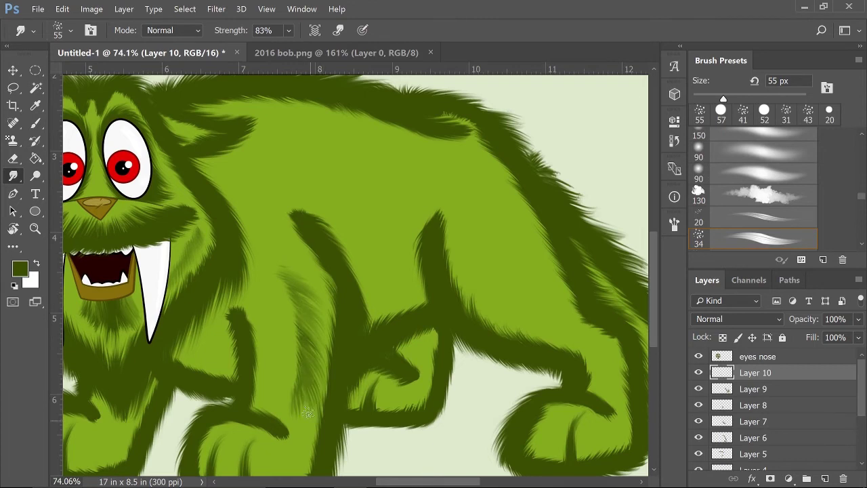
{"action": "left_click_drag", "start_coordinate": [292, 302], "coordinate": [302, 376]}
Step: Paint a dark green line down the near hind thigh and smudge it into soft fur shading
{"action": "key", "text": "b"}
{"action": "mouse_move", "coordinate": [467, 204]}
{"action": "left_mouse_down"}
{"action": "mouse_move", "coordinate": [577, 333]}
{"action": "mouse_move", "coordinate": [472, 213]}
{"action": "mouse_move", "coordinate": [529, 292]}
{"action": "mouse_move", "coordinate": [586, 350]}
{"action": "left_mouse_up"}
{"action": "key", "text": "r"}
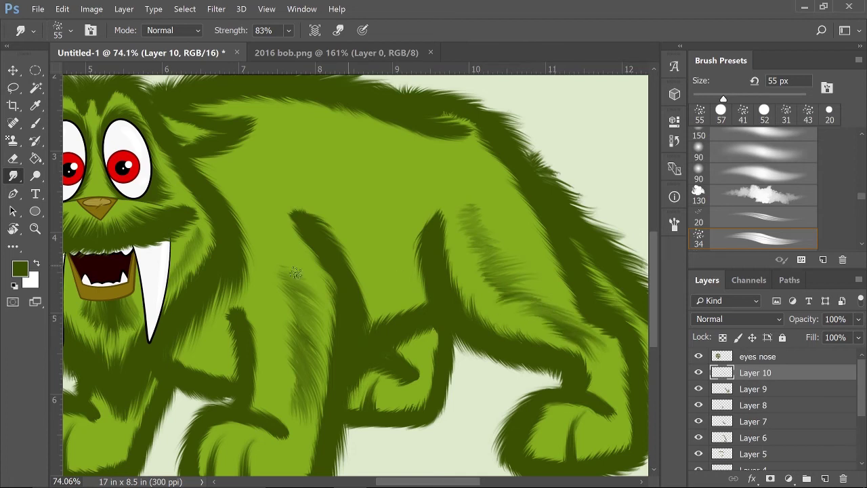
Step: Paint thin dark green lines across the upper flank below the back and smudge them into fur shading with a 55 px tip
{"action": "key", "text": "b"}
{"action": "mouse_move", "coordinate": [249, 161]}
{"action": "left_mouse_down"}
{"action": "mouse_move", "coordinate": [473, 170]}
{"action": "mouse_move", "coordinate": [292, 146]}
{"action": "mouse_move", "coordinate": [380, 173]}
{"action": "left_mouse_up"}
{"action": "key", "text": "r"}
{"action": "key", "text": "ctrl+z"}
{"action": "mouse_move", "coordinate": [297, 161]}
{"action": "left_mouse_down"}
{"action": "mouse_move", "coordinate": [339, 176]}
{"action": "mouse_move", "coordinate": [382, 176]}
{"action": "left_mouse_up"}
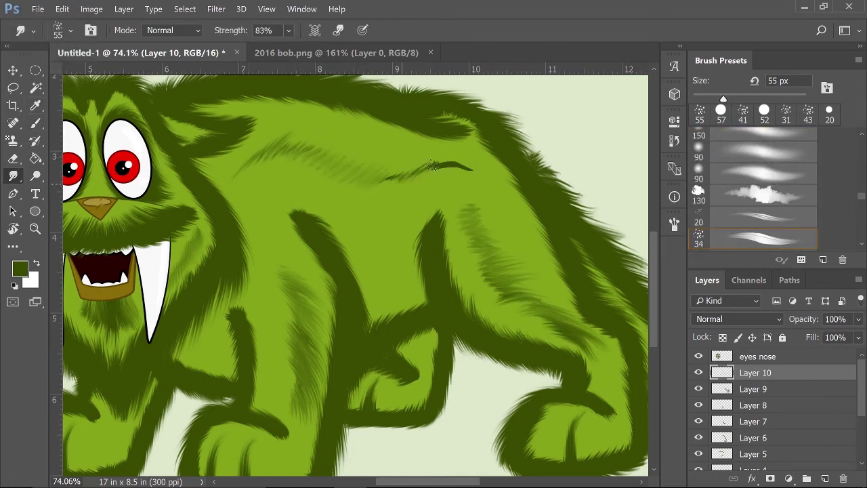
{"action": "mouse_move", "coordinate": [432, 166]}
{"action": "left_mouse_down"}
{"action": "mouse_move", "coordinate": [471, 165]}
{"action": "mouse_move", "coordinate": [390, 177]}
{"action": "mouse_move", "coordinate": [457, 152]}
{"action": "mouse_move", "coordinate": [472, 175]}
{"action": "left_mouse_up"}
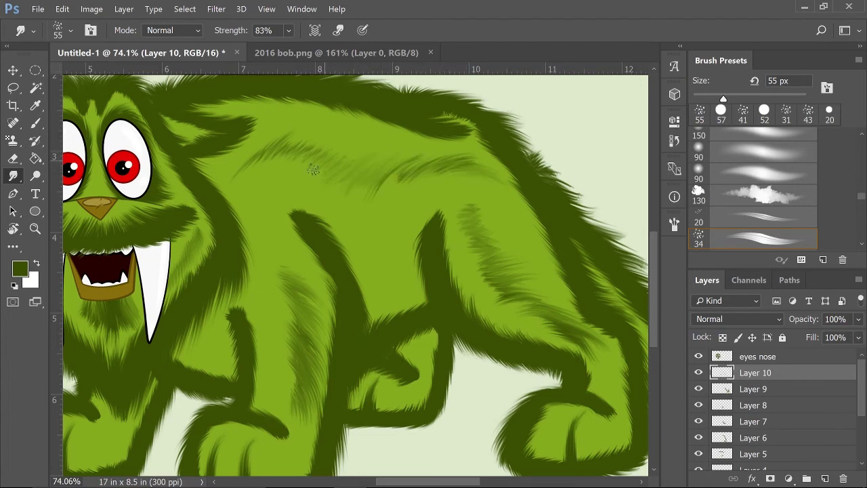
{"action": "mouse_move", "coordinate": [313, 170]}
{"action": "left_mouse_down"}
{"action": "mouse_move", "coordinate": [298, 147]}
{"action": "mouse_move", "coordinate": [233, 178]}
{"action": "left_mouse_up"}
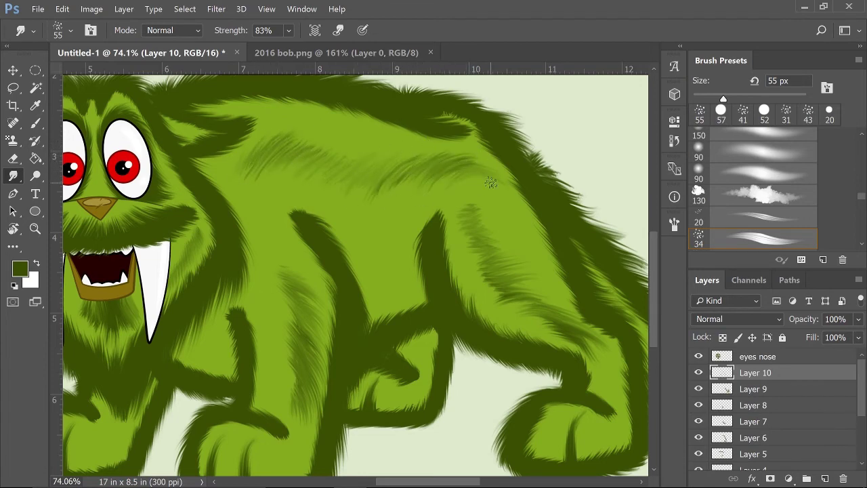
Step: Paint a thin dark green line along the middle of the tail and smudge it into fur shading
{"action": "scroll", "coordinate": [490, 183], "scroll_direction": "down", "scroll_amount": 3}
{"action": "key", "text": "b"}
{"action": "left_click_drag", "start_coordinate": [450, 317], "coordinate": [508, 335]}
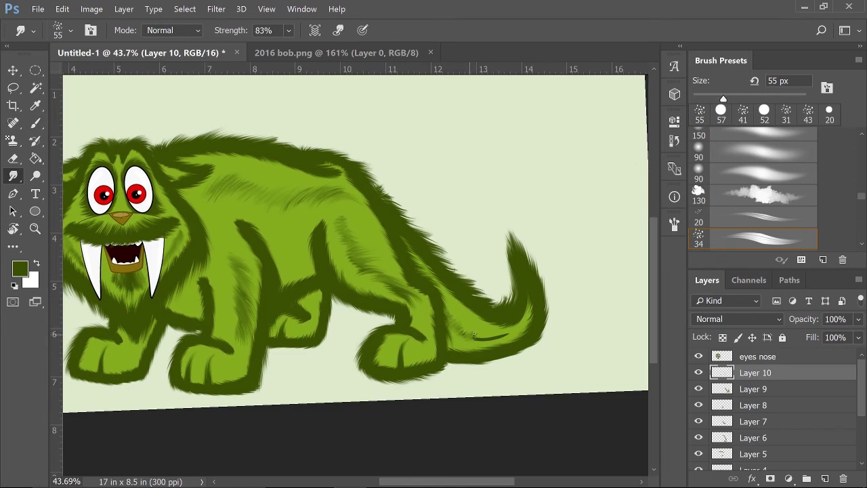
{"action": "scroll", "coordinate": [514, 389], "scroll_direction": "down", "scroll_amount": 2}
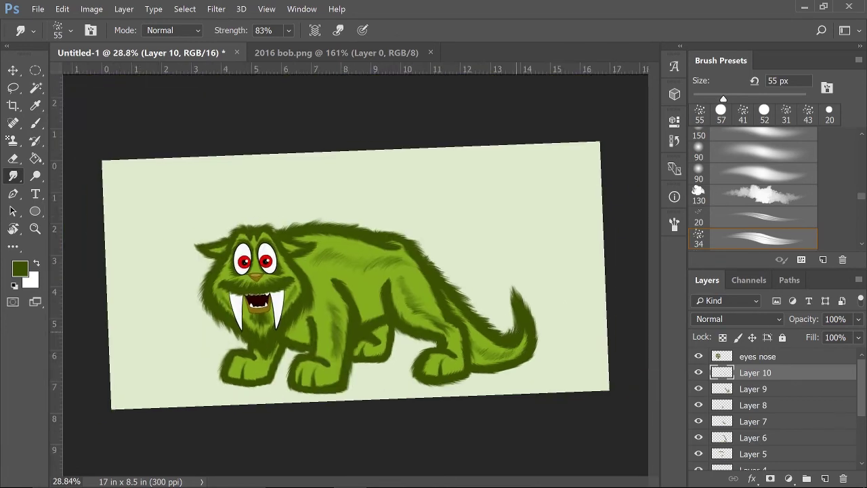
Step: Merge all the creature layers from eyes nose down to Layer 1 into one layer
{"action": "left_click", "coordinate": [785, 360]}
{"action": "scroll", "coordinate": [785, 380], "scroll_direction": "down", "scroll_amount": 4}
{"action": "left_click", "coordinate": [759, 445], "text": "shift"}
{"action": "right_click", "coordinate": [759, 445]}
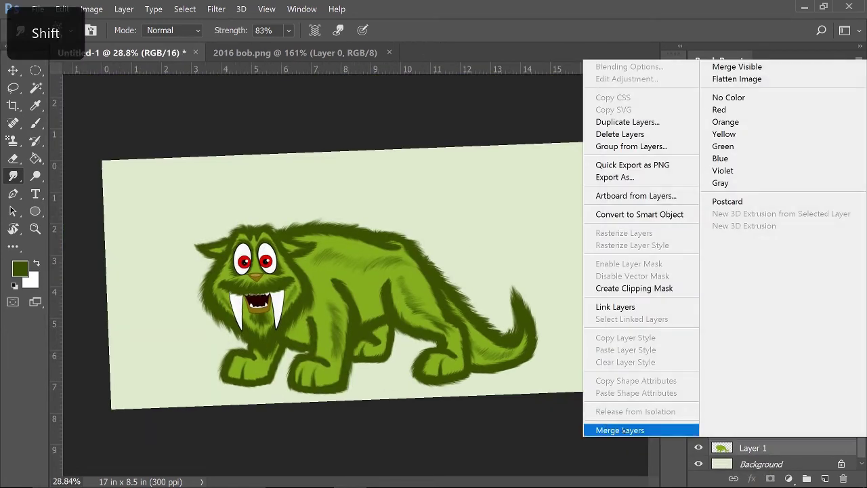
{"action": "left_click", "coordinate": [613, 479]}
Step: Add a new layer above the merged creature, make black the paint color and review the brush's Shape Dynamics settings
{"action": "left_click", "coordinate": [826, 479]}
{"action": "key", "text": "b"}
{"action": "key", "text": "F5"}
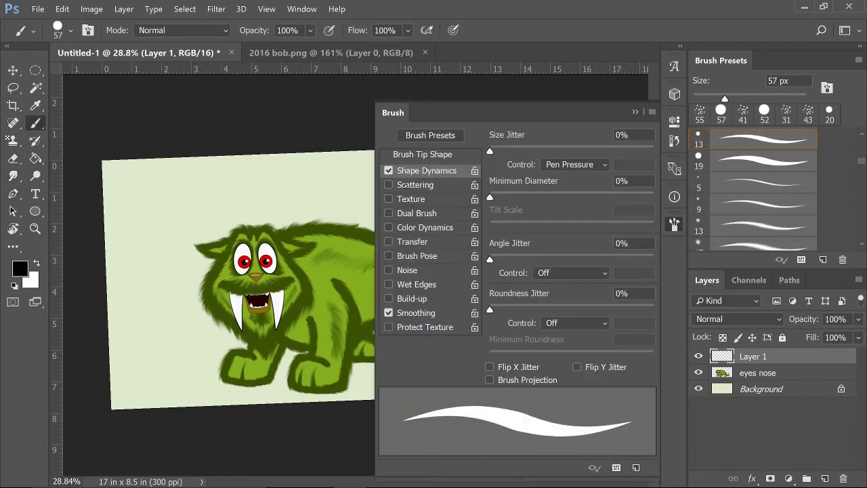
{"action": "key", "text": "F5"}
Step: Draw a closed, curved claw-shaped path with the Pen tool on the outer toe of the first front paw
{"action": "key", "text": "p"}
{"action": "scroll", "coordinate": [327, 198], "scroll_direction": "up", "scroll_amount": 3}
{"action": "scroll", "coordinate": [327, 198], "scroll_direction": "down", "scroll_amount": 3}
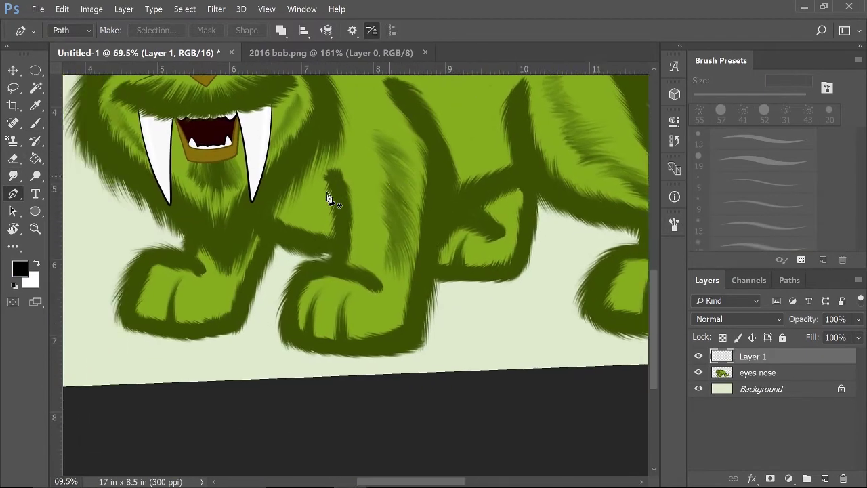
{"action": "scroll", "coordinate": [248, 336], "scroll_direction": "up", "scroll_amount": 3}
{"action": "left_click", "coordinate": [234, 288]}
{"action": "left_click_drag", "start_coordinate": [237, 327], "coordinate": [169, 311]}
{"action": "key", "text": "ctrl+z"}
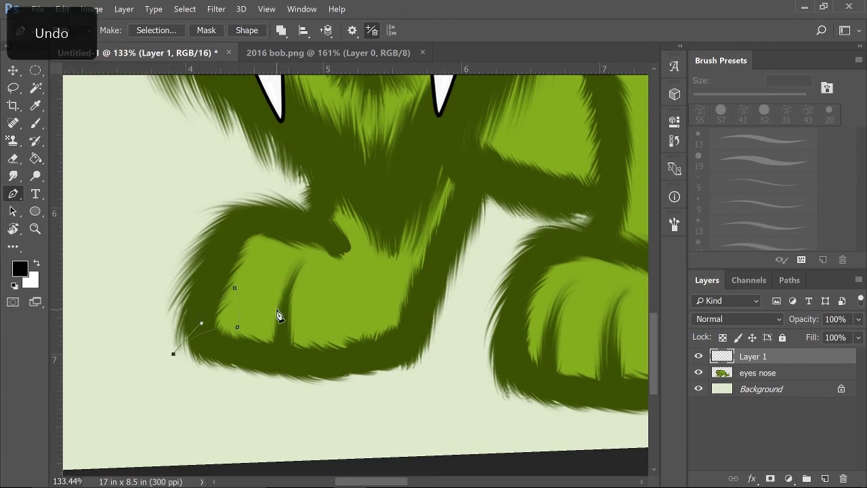
{"action": "left_click", "coordinate": [174, 353], "text": "ctrl"}
{"action": "left_click_drag", "start_coordinate": [173, 354], "coordinate": [182, 329]}
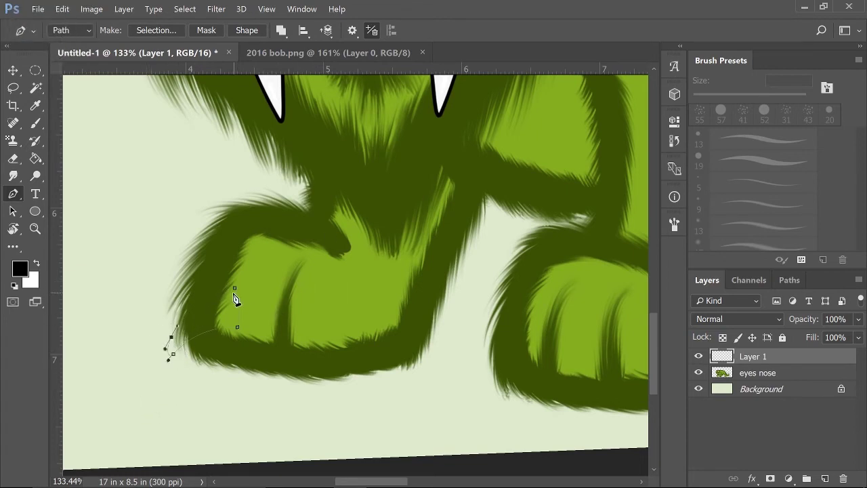
Step: Stroke the claw path in black using the Brush with Simulate Pressure, and remove the path
{"action": "right_click", "coordinate": [227, 344]}
{"action": "left_click", "coordinate": [244, 128]}
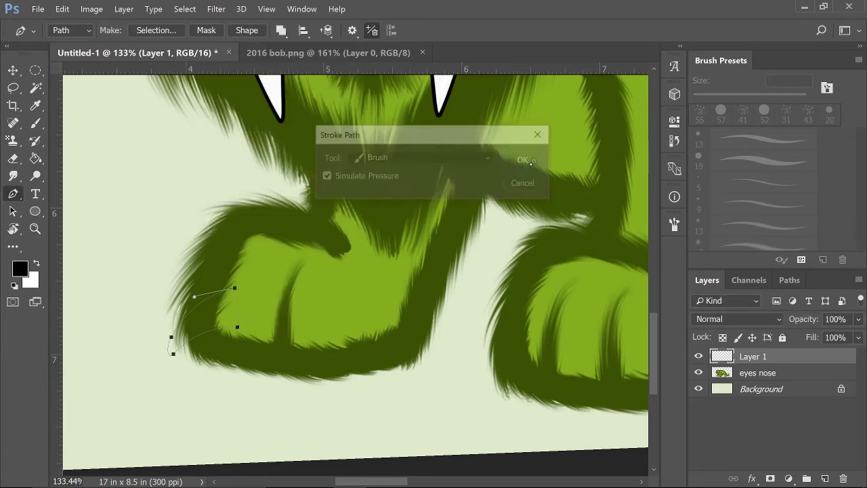
{"action": "key", "text": "Return"}
{"action": "key", "text": "v"}
{"action": "right_click", "coordinate": [206, 313]}
{"action": "key", "text": "Escape"}
{"action": "key", "text": "p"}
{"action": "right_click", "coordinate": [207, 309]}
{"action": "key", "text": "Escape"}
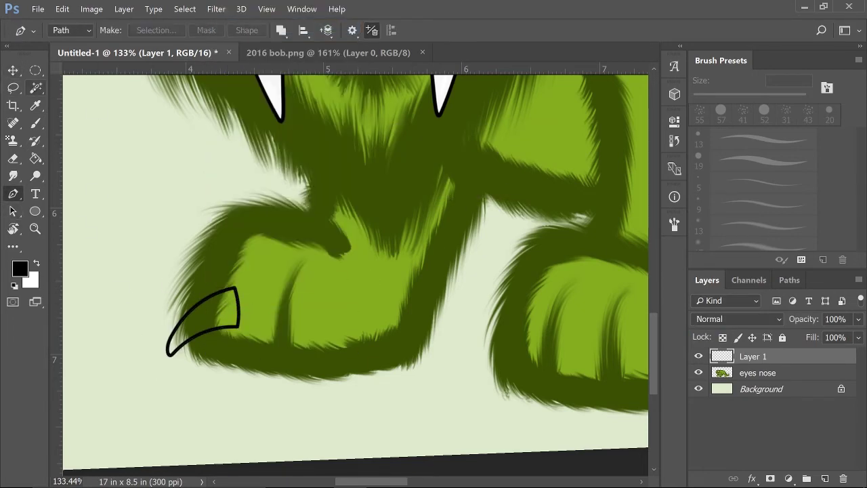
Step: Select the area of the outlined claw using the Magic Wand with a tolerance of 32
{"action": "key", "text": "w"}
{"action": "left_click", "coordinate": [181, 322]}
{"action": "left_click", "coordinate": [184, 8]}
{"action": "mouse_move", "coordinate": [203, 181]}
{"action": "key", "text": "Escape"}
{"action": "left_click", "coordinate": [184, 8]}
{"action": "left_click", "coordinate": [193, 60]}
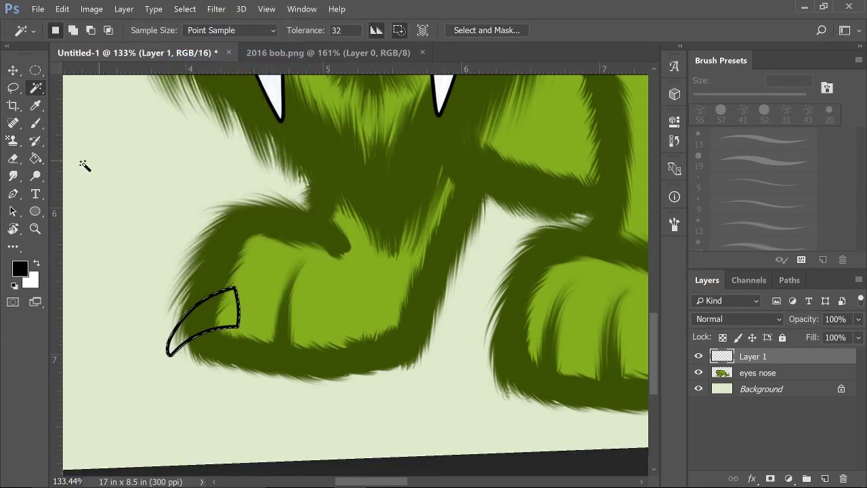
Step: Fill the selected claw with white on a new layer beneath its outline, deselect, and merge the two claw layers
{"action": "key", "text": "alt+bracketleft"}
{"action": "key", "text": "ctrl+shift+alt+n"}
{"action": "key", "text": "x"}
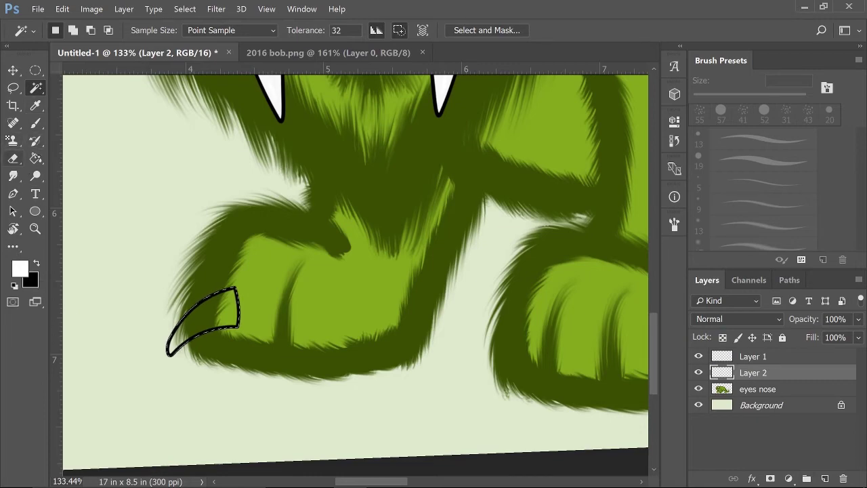
{"action": "key", "text": "g"}
{"action": "left_click", "coordinate": [207, 318]}
{"action": "key", "text": "ctrl+d"}
{"action": "key", "text": "ctrl+shift+bracketright"}
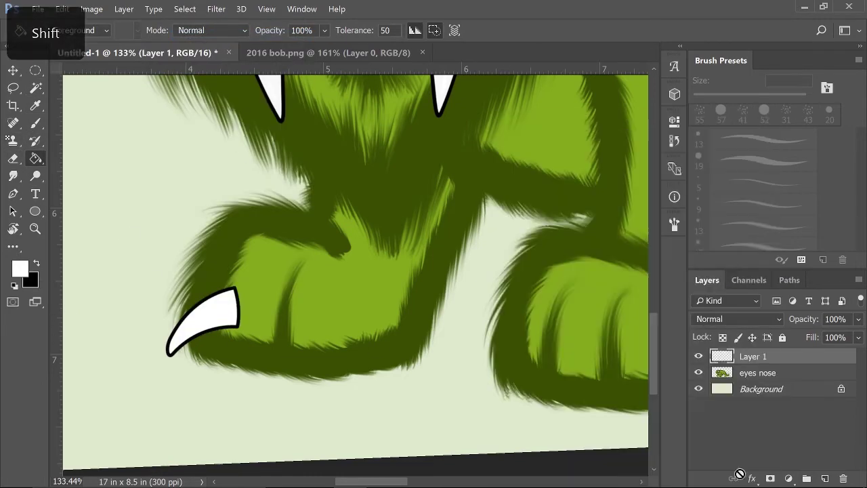
Step: On a new layer, paint dark green over the claw's base and smudge it into fur with the 55 px textured brush at 83% strength
{"action": "key", "text": "b"}
{"action": "key", "text": "F5"}
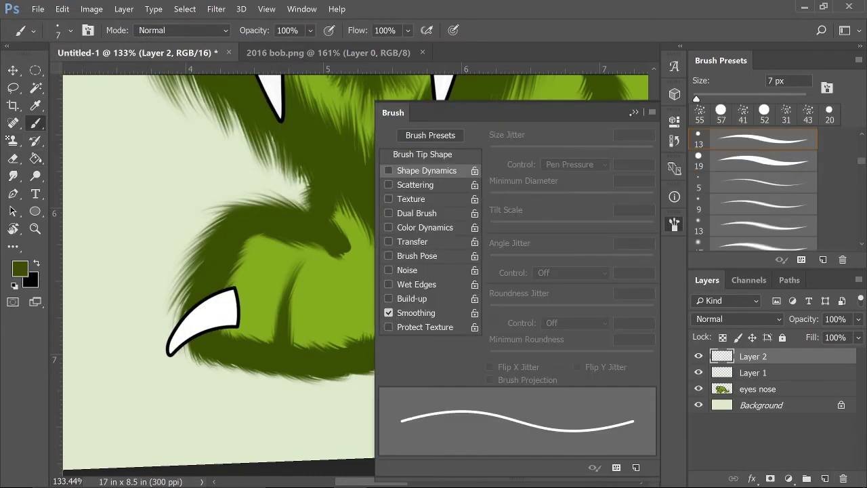
{"action": "key", "text": "F5"}
{"action": "left_click", "coordinate": [231, 285]}
{"action": "key", "text": "r"}
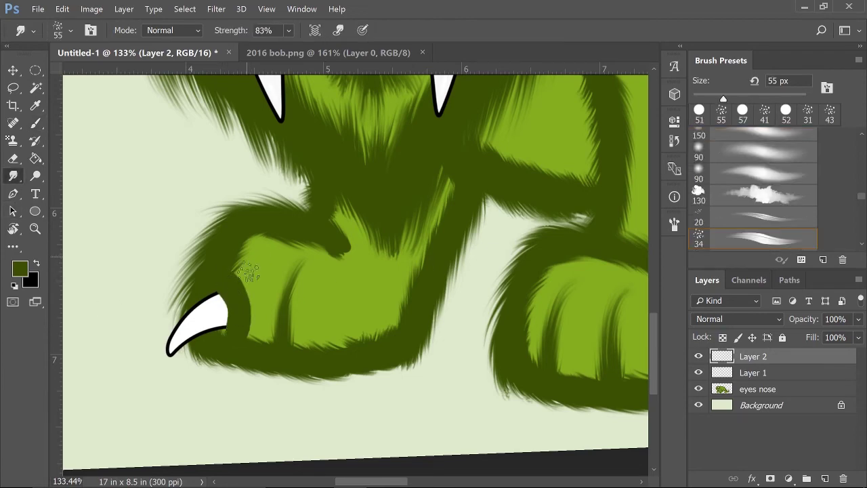
{"action": "mouse_move", "coordinate": [242, 271]}
{"action": "left_mouse_down"}
{"action": "mouse_move", "coordinate": [200, 282]}
{"action": "mouse_move", "coordinate": [232, 307]}
{"action": "mouse_move", "coordinate": [237, 276]}
{"action": "mouse_move", "coordinate": [246, 338]}
{"action": "left_mouse_up"}
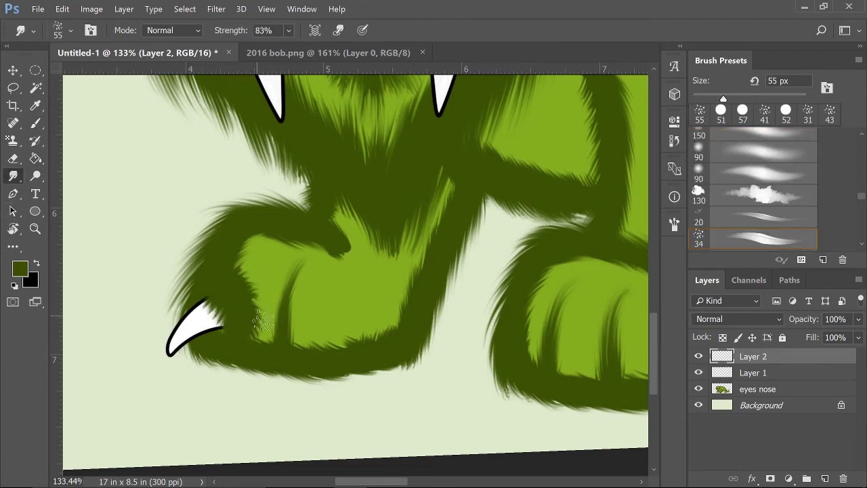
Step: Merge the claw layer with its fur layer and name the result claw
{"action": "left_click", "coordinate": [764, 369], "text": "shift"}
{"action": "key", "text": "ctrl+e"}
{"action": "double_click", "coordinate": [767, 356]}
{"action": "type", "text": "cla"}
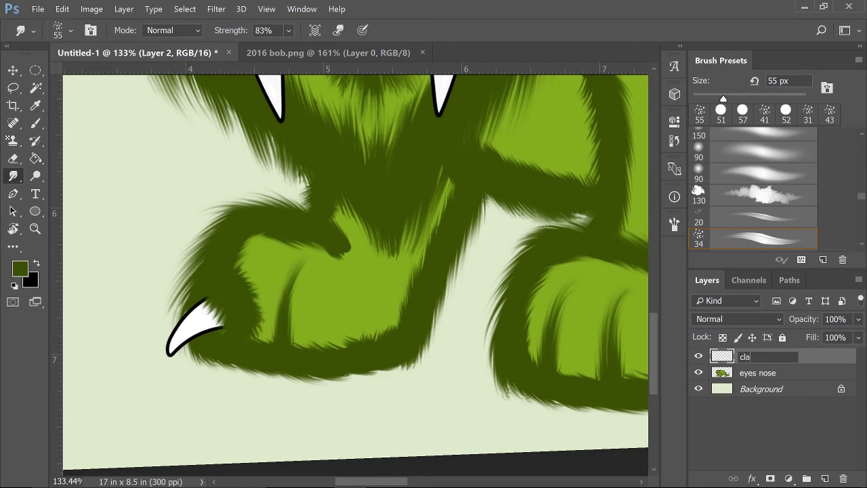
{"action": "type", "text": "w"}
{"action": "key", "text": "Return"}
Step: Duplicate the claw layer and place the copy on the neighbouring toe of the first front paw
{"action": "key", "text": "v"}
{"action": "right_click", "coordinate": [769, 356]}
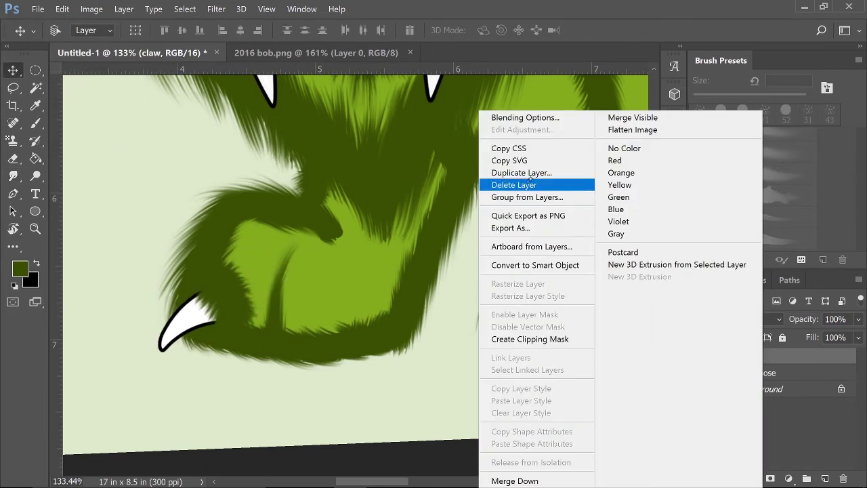
{"action": "left_click", "coordinate": [522, 173]}
{"action": "key", "text": "Return"}
{"action": "left_click_drag", "start_coordinate": [195, 302], "coordinate": [291, 310]}
Step: Duplicate the claw again, move the copy's layer below the creature layer, and place it as the first front paw's third claw
{"action": "scroll", "coordinate": [397, 393], "scroll_direction": "down", "scroll_amount": 5}
{"action": "right_click", "coordinate": [754, 357]}
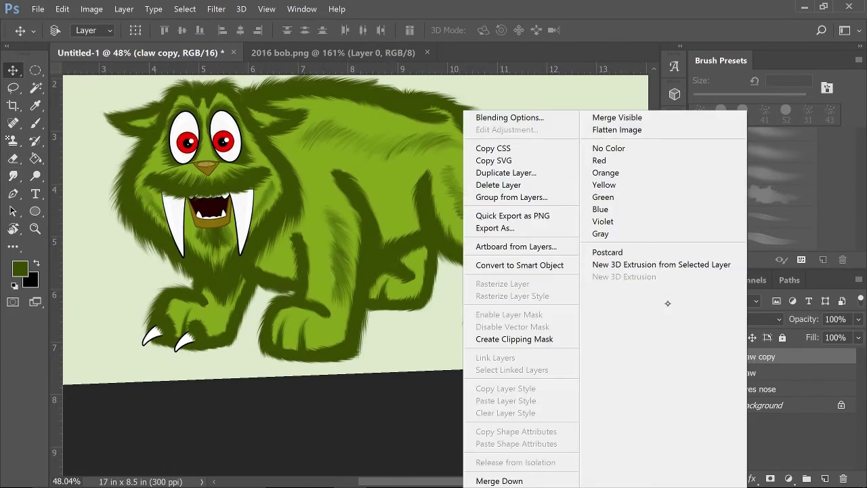
{"action": "left_click", "coordinate": [506, 173]}
{"action": "key", "text": "Return"}
{"action": "left_click_drag", "start_coordinate": [759, 356], "coordinate": [779, 405]}
{"action": "left_click_drag", "start_coordinate": [135, 312], "coordinate": [271, 340]}
Step: Duplicate the claw and place the copy on the outer toe of the second front paw
{"action": "right_click", "coordinate": [754, 356]}
{"action": "left_click", "coordinate": [515, 170]}
{"action": "key", "text": "Return"}
{"action": "scroll", "coordinate": [250, 360], "scroll_direction": "up", "scroll_amount": 5}
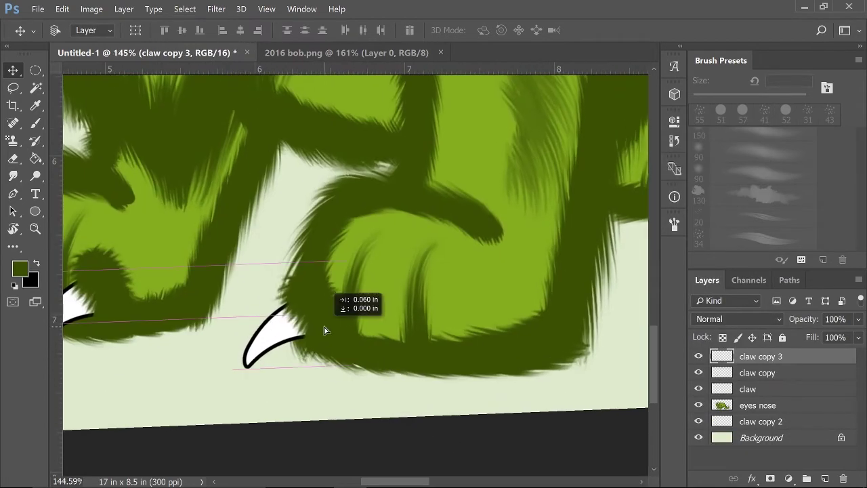
Step: Duplicate the claw twice more, placing the copies on the remaining two toes of the second front paw
{"action": "right_click", "coordinate": [760, 356]}
{"action": "left_click", "coordinate": [515, 170]}
{"action": "key", "text": "Return"}
{"action": "left_click_drag", "start_coordinate": [323, 312], "coordinate": [387, 323]}
{"action": "right_click", "coordinate": [754, 356]}
{"action": "left_click", "coordinate": [515, 171]}
{"action": "key", "text": "Return"}
{"action": "left_click_drag", "start_coordinate": [344, 341], "coordinate": [427, 359]}
Step: Duplicate the claw twice and place the copies on two toes of the near hind paw
{"action": "scroll", "coordinate": [591, 377], "scroll_direction": "down", "scroll_amount": 5}
{"action": "right_click", "coordinate": [759, 357]}
{"action": "left_click", "coordinate": [516, 170]}
{"action": "key", "text": "Return"}
{"action": "left_click_drag", "start_coordinate": [225, 326], "coordinate": [451, 312]}
{"action": "right_click", "coordinate": [759, 356]}
{"action": "left_click", "coordinate": [515, 171]}
{"action": "key", "text": "Return"}
Step: Duplicate the claw for the near hind paw's outer toe and move the copy's layer below the creature layer
{"action": "right_click", "coordinate": [759, 357]}
{"action": "left_click", "coordinate": [535, 173]}
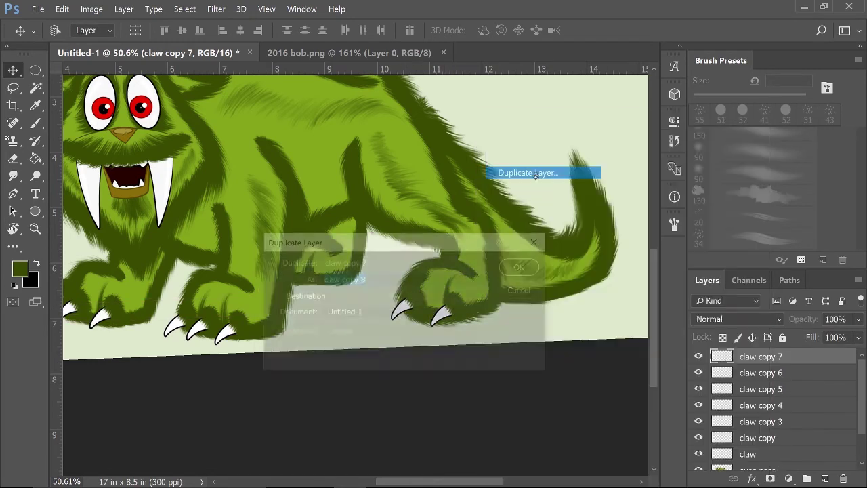
{"action": "key", "text": "Return"}
{"action": "left_click_drag", "start_coordinate": [759, 356], "coordinate": [759, 446]}
{"action": "left_click_drag", "start_coordinate": [441, 314], "coordinate": [345, 245]}
{"action": "scroll", "coordinate": [830, 415], "scroll_direction": "up", "scroll_amount": 3}
Step: Duplicate a claw for the far hind paw and scale it down to about 83% with Free Transform
{"action": "right_click", "coordinate": [759, 373]}
{"action": "left_click", "coordinate": [522, 169]}
{"action": "key", "text": "Return"}
{"action": "left_click", "coordinate": [62, 9]}
{"action": "left_click", "coordinate": [115, 281]}
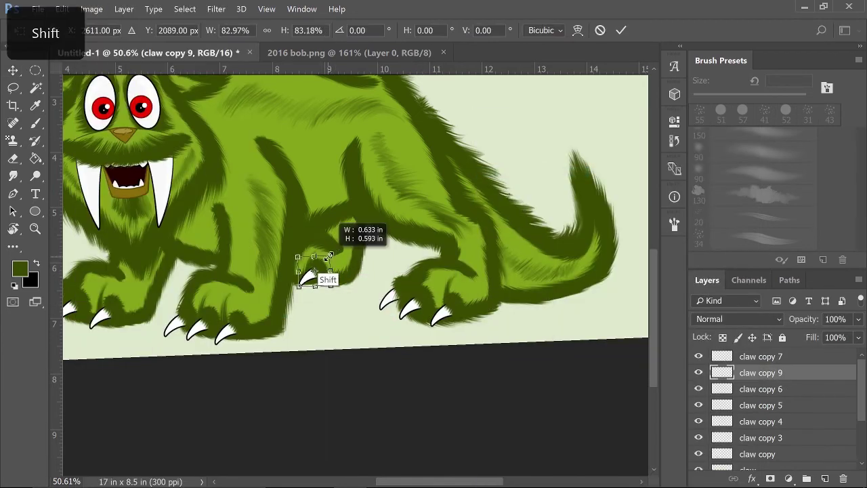
{"action": "key", "text": "Return"}
Step: Merge all the claw layers and the creature layer into a single layer
{"action": "scroll", "coordinate": [547, 332], "scroll_direction": "down", "scroll_amount": 5}
{"action": "scroll", "coordinate": [786, 407], "scroll_direction": "down", "scroll_amount": 3}
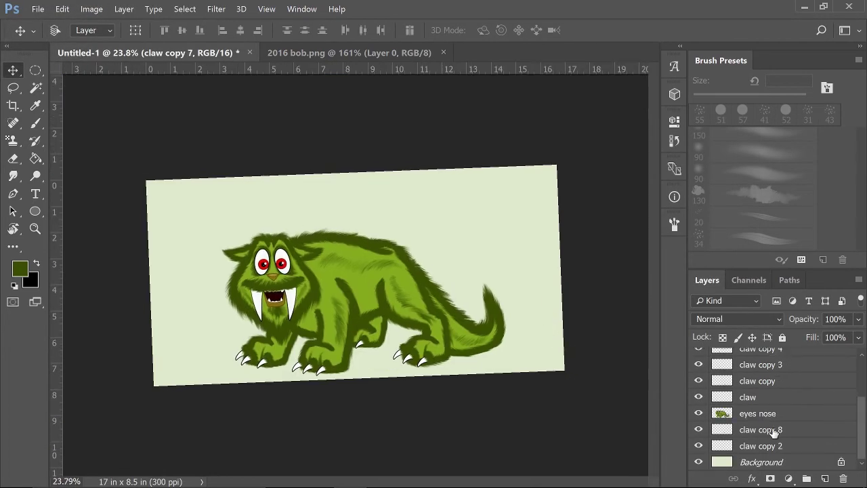
{"action": "left_click", "coordinate": [787, 445], "text": "shift"}
{"action": "right_click", "coordinate": [787, 441]}
{"action": "left_click", "coordinate": [620, 433]}
Step: Add a new layer between the creature and the background, make black the paint color, and check the Brush settings
{"action": "left_click", "coordinate": [761, 372]}
{"action": "left_click", "coordinate": [824, 478]}
{"action": "key", "text": "d"}
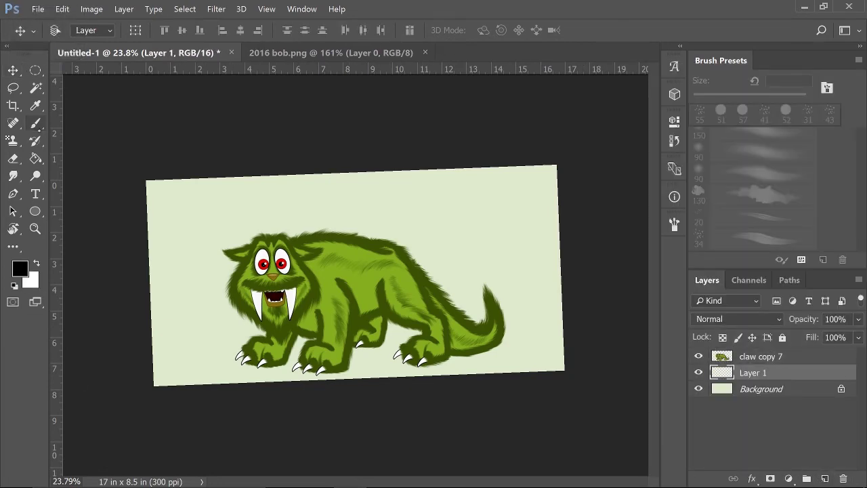
{"action": "key", "text": "b"}
{"action": "key", "text": "F5"}
{"action": "key", "text": "F5"}
Step: Draw a tall, curved horn path rising from one side of the head with the Pen tool, and stroke it in black
{"action": "key", "text": "p"}
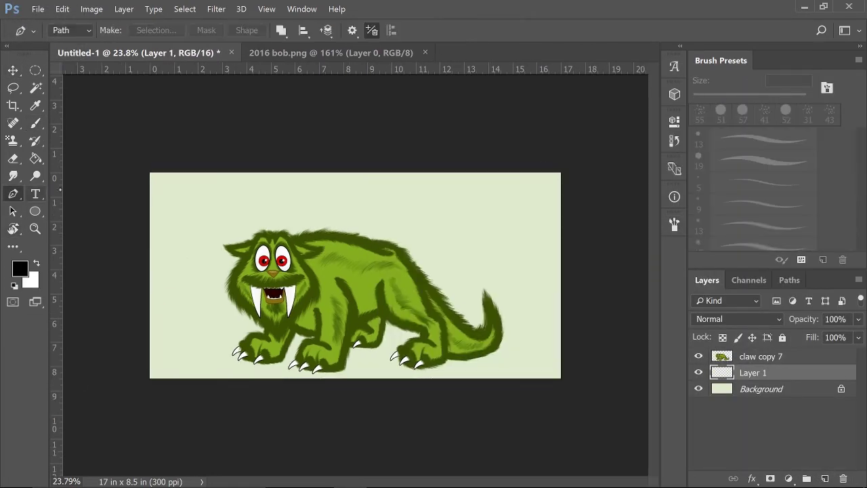
{"action": "scroll", "coordinate": [350, 189], "scroll_direction": "up", "scroll_amount": 3}
{"action": "left_click_drag", "start_coordinate": [217, 319], "coordinate": [215, 275]}
{"action": "mouse_move", "coordinate": [218, 185]}
{"action": "left_mouse_down"}
{"action": "mouse_move", "coordinate": [246, 133]}
{"action": "mouse_move", "coordinate": [238, 128]}
{"action": "mouse_move", "coordinate": [221, 178]}
{"action": "left_mouse_up"}
{"action": "key", "text": "alt"}
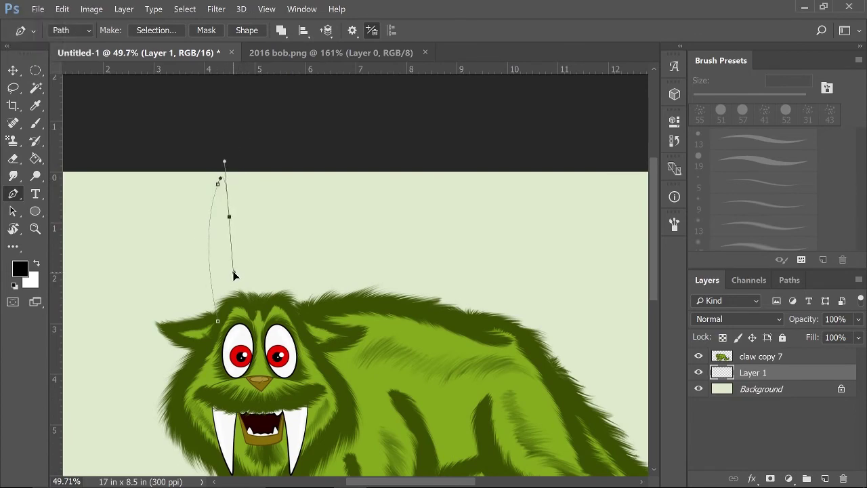
{"action": "right_click", "coordinate": [239, 300]}
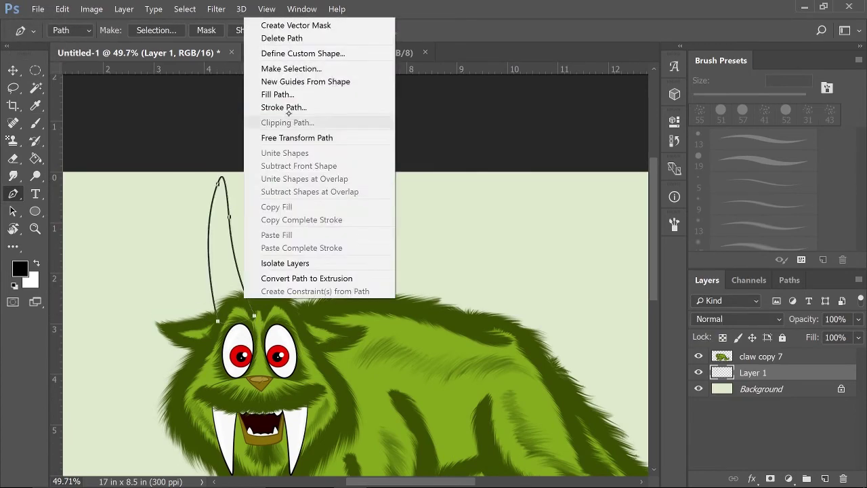
{"action": "left_click", "coordinate": [271, 102]}
Step: Select the horn shape with the Magic Wand and fill it with white on a new layer beneath the outline
{"action": "key", "text": "w"}
{"action": "left_click", "coordinate": [184, 9]}
{"action": "left_click", "coordinate": [221, 237]}
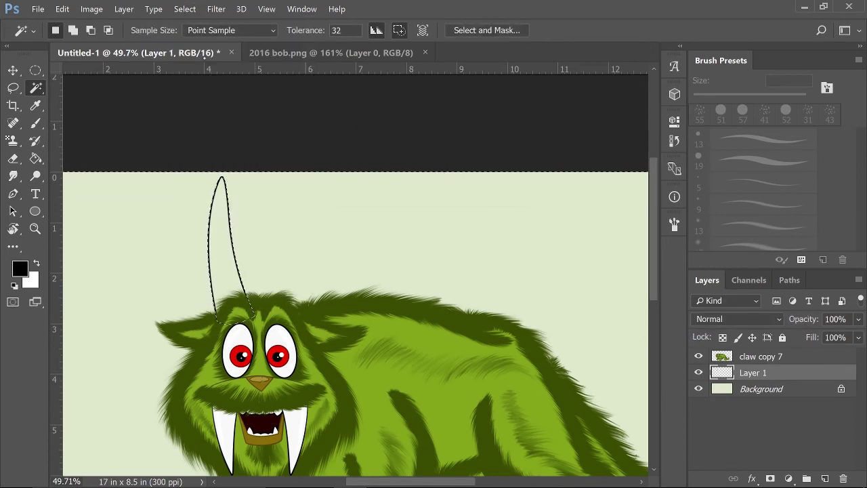
{"action": "key", "text": "x"}
{"action": "key", "text": "g"}
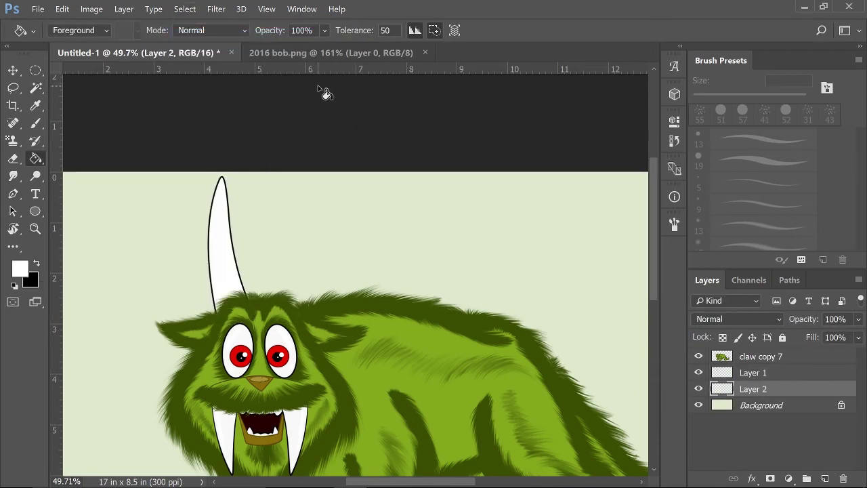
Step: Merge the horn's outline and white fill layers
{"action": "left_click", "coordinate": [753, 372]}
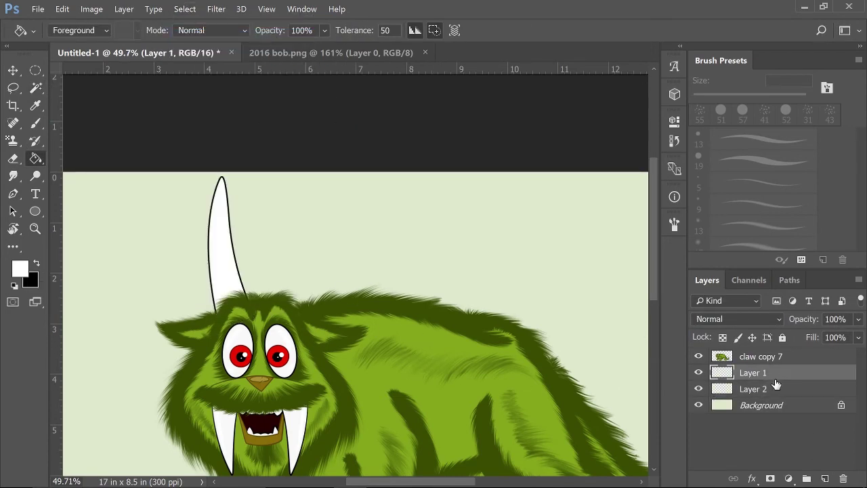
{"action": "left_click", "coordinate": [753, 389], "text": "shift"}
{"action": "right_click", "coordinate": [753, 389]}
{"action": "left_click", "coordinate": [619, 377]}
Step: Duplicate the horn layer, flip the copy horizontally, and place it on the other side of the head
{"action": "right_click", "coordinate": [753, 373]}
{"action": "left_click", "coordinate": [533, 168]}
{"action": "key", "text": "Return"}
{"action": "left_click", "coordinate": [62, 9]}
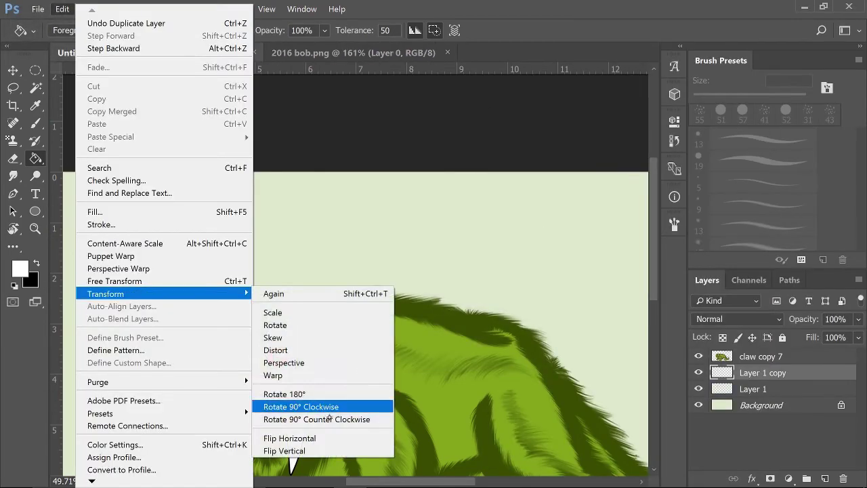
{"action": "left_click", "coordinate": [310, 446]}
{"action": "key", "text": "v"}
{"action": "left_click_drag", "start_coordinate": [238, 267], "coordinate": [285, 267]}
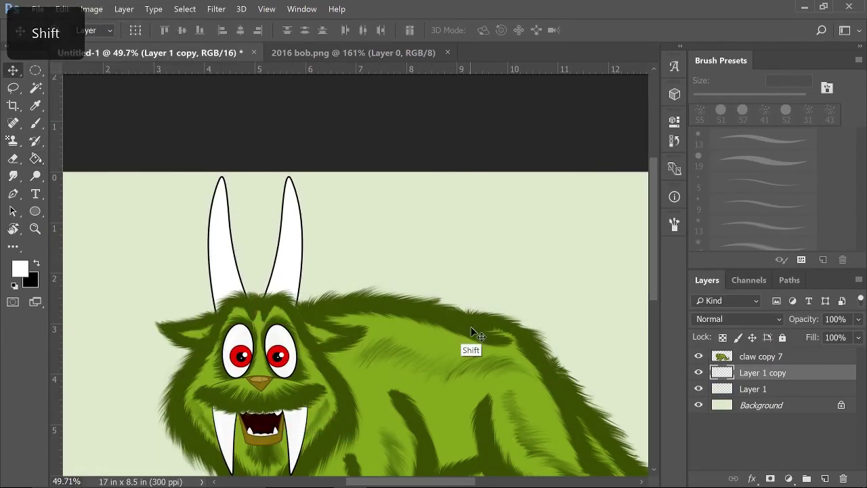
Step: Merge both horn layers with the creature layer
{"action": "left_click", "coordinate": [768, 356]}
{"action": "left_click", "coordinate": [769, 390], "text": "shift"}
{"action": "right_click", "coordinate": [769, 390]}
{"action": "left_click", "coordinate": [651, 244]}
Step: Set up the Brush at 8 px and draw a small, closed spike path on the back behind the horns with the Pen tool
{"action": "key", "text": "b"}
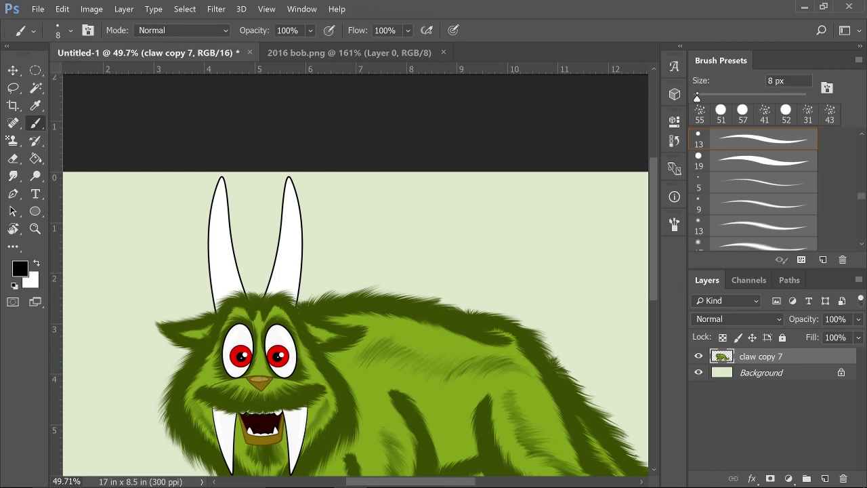
{"action": "key", "text": "p"}
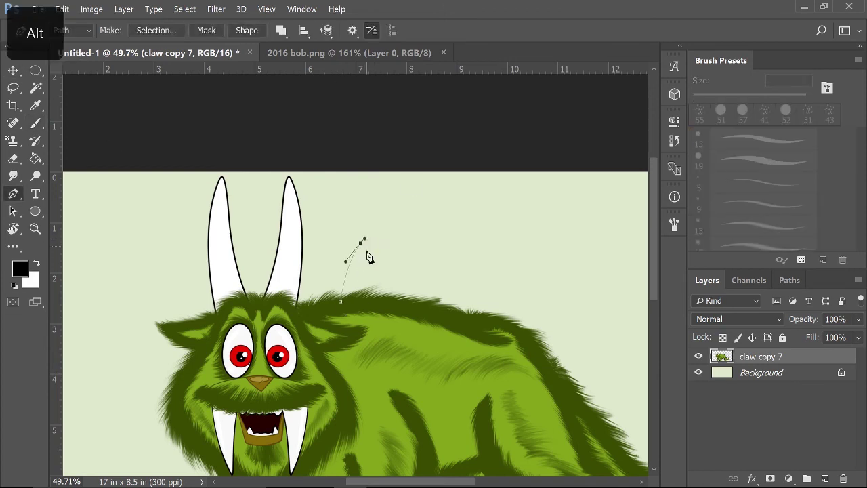
{"action": "right_click", "coordinate": [360, 288]}
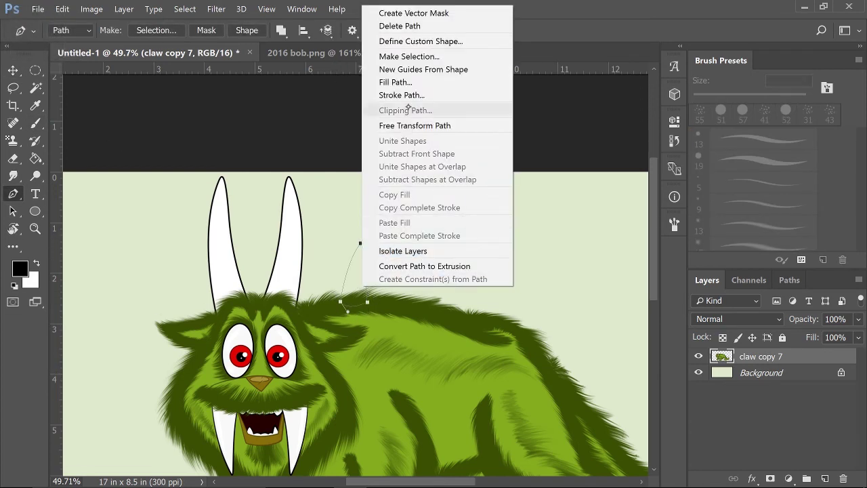
{"action": "key", "text": "Escape"}
{"action": "key", "text": "ctrl+z"}
Step: Add a new layer beneath the creature, stroke the spike path in black on it, and remove the path
{"action": "left_click", "coordinate": [762, 373]}
{"action": "left_click", "coordinate": [825, 478]}
{"action": "right_click", "coordinate": [363, 192]}
{"action": "key", "text": "Escape"}
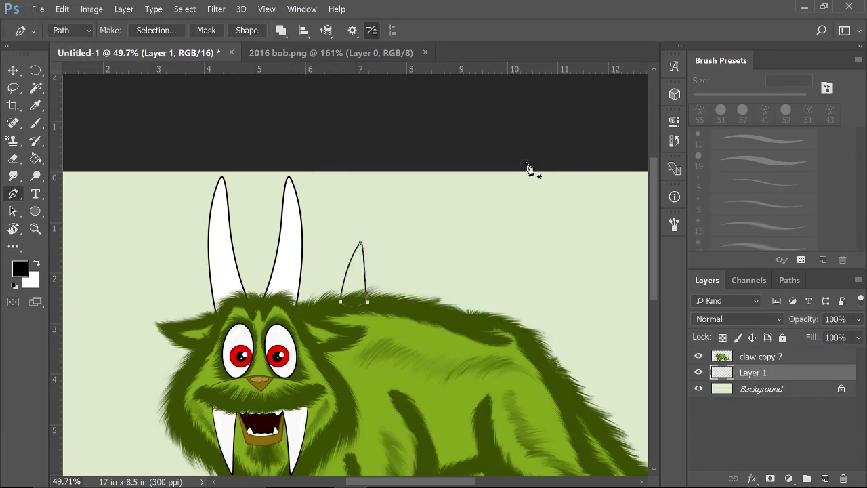
{"action": "key", "text": "v"}
{"action": "right_click", "coordinate": [363, 268]}
{"action": "key", "text": "Escape"}
{"action": "key", "text": "p"}
{"action": "right_click", "coordinate": [351, 294]}
{"action": "key", "text": "Escape"}
Step: Select around the spike with the Magic Wand, invert the selection, fill it white on a new layer beneath the outline, and deselect
{"action": "key", "text": "w"}
{"action": "left_click", "coordinate": [185, 9]}
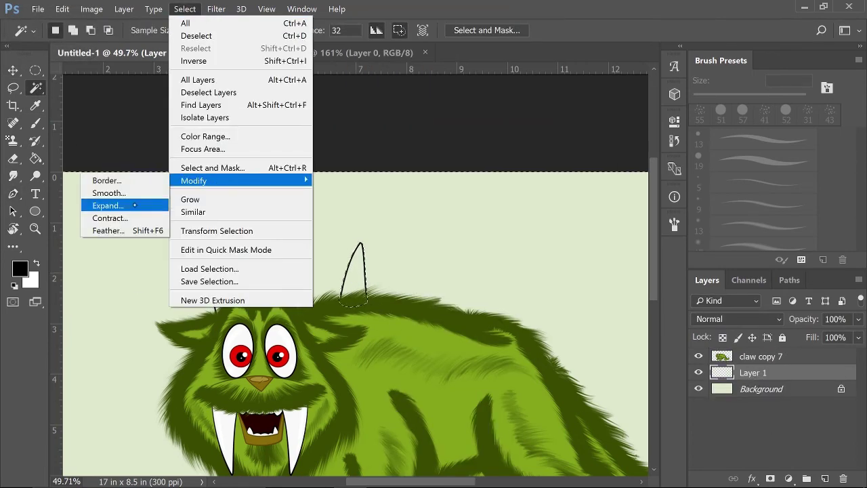
{"action": "left_click", "coordinate": [194, 60]}
{"action": "key", "text": "x"}
{"action": "key", "text": "g"}
{"action": "left_click", "coordinate": [761, 389]}
{"action": "left_click", "coordinate": [825, 479]}
{"action": "left_click", "coordinate": [353, 278]}
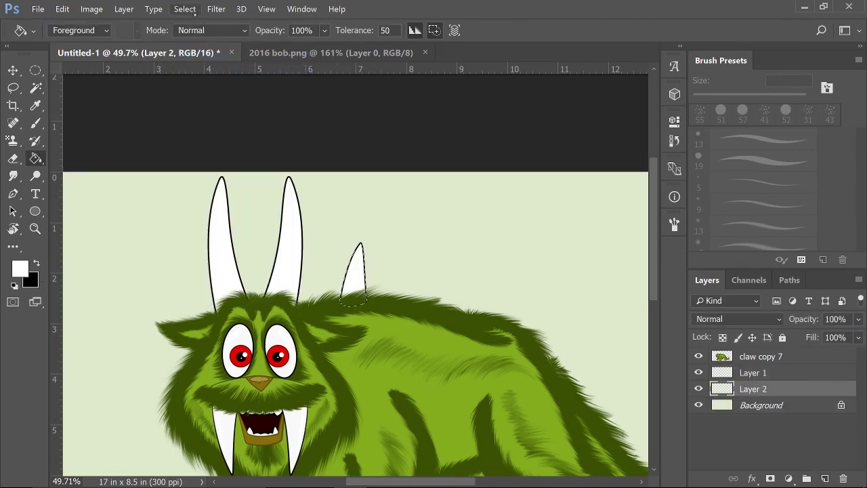
{"action": "key", "text": "ctrl+d"}
Step: Merge the spike's outline and fill layers, and move the spike about 0.8 in up, clear of the creature's back
{"action": "key", "text": "v"}
{"action": "left_click", "coordinate": [753, 373], "text": "shift"}
{"action": "key", "text": "ctrl+e"}
{"action": "left_click_drag", "start_coordinate": [359, 286], "coordinate": [373, 246]}
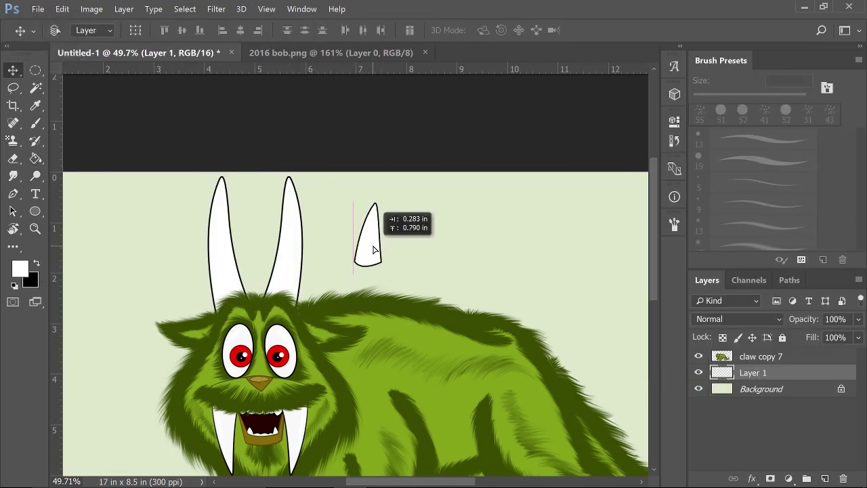
Step: On a new layer, paint sampled dark green across the spike's base with a 48 px brush and smudge its edges into fur at 83% strength
{"action": "key", "text": "i"}
{"action": "left_click", "coordinate": [169, 325]}
{"action": "key", "text": "b"}
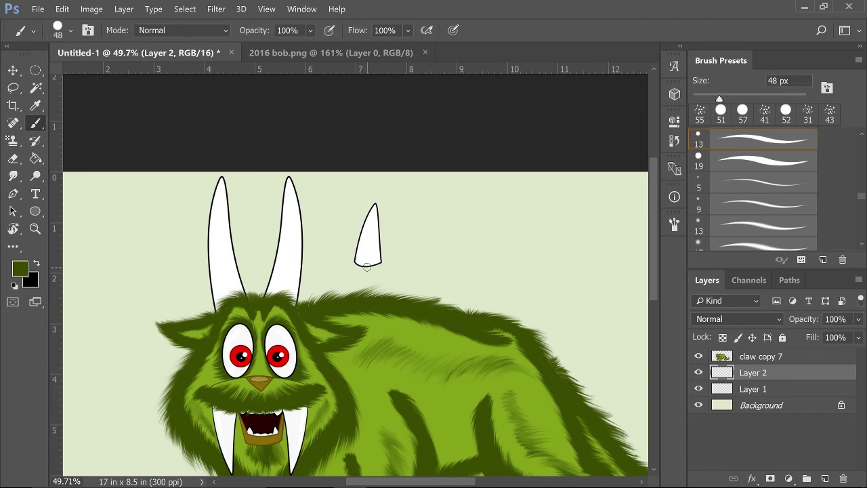
{"action": "key", "text": "r"}
{"action": "scroll", "coordinate": [462, 308], "scroll_direction": "up", "scroll_amount": 5}
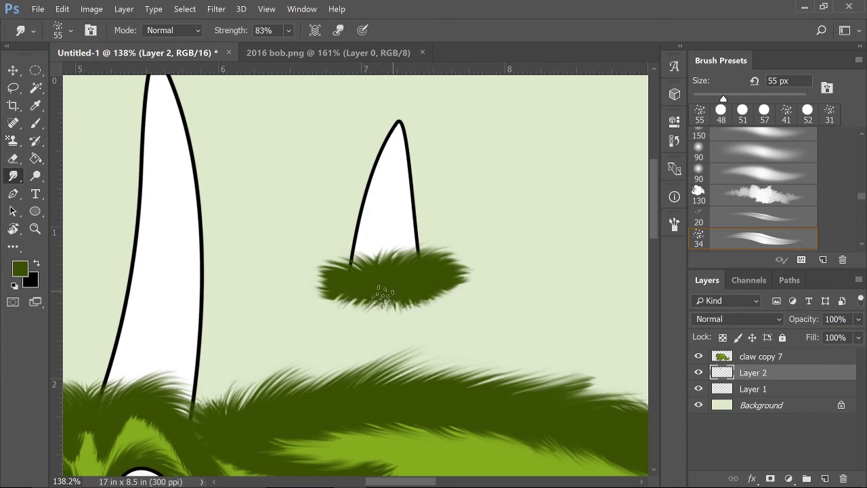
Step: Merge the spike and its fur into one layer and position it on the back just behind the horns
{"action": "key", "text": "v"}
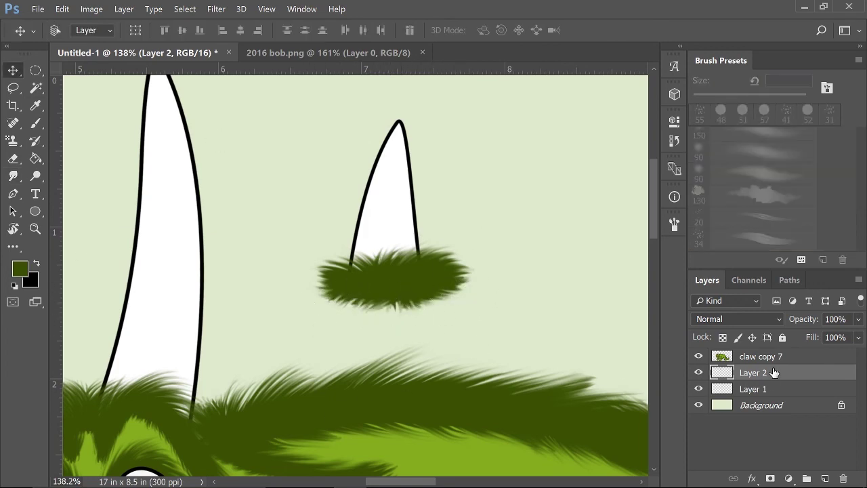
{"action": "left_click", "coordinate": [776, 391], "text": "shift"}
{"action": "key", "text": "ctrl+e"}
{"action": "key", "text": "ctrl+0"}
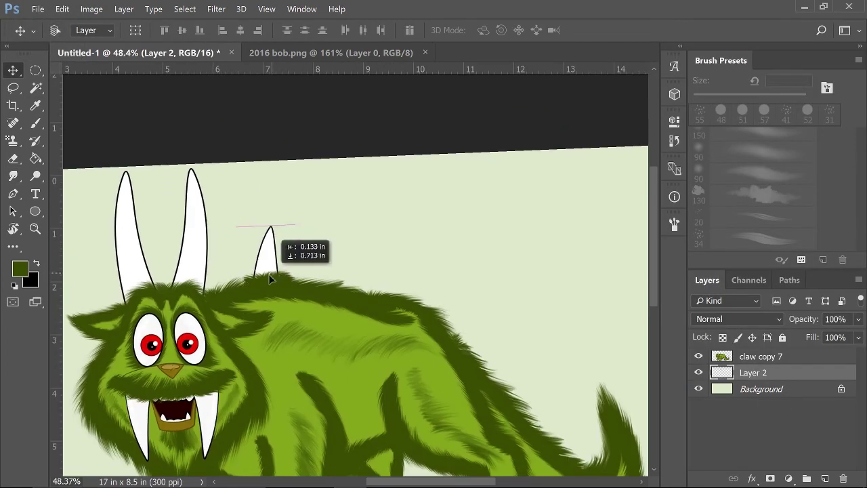
Step: Duplicate the spike layer, place the copy farther along the back, and rotate it 7.33 degrees
{"action": "right_click", "coordinate": [778, 378]}
{"action": "left_click", "coordinate": [610, 204]}
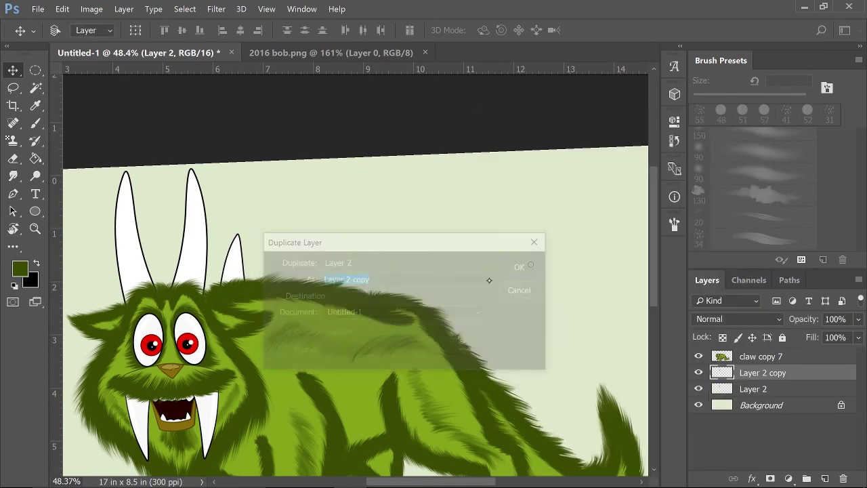
{"action": "key", "text": "Return"}
{"action": "key", "text": "ctrl+t"}
{"action": "right_click", "coordinate": [763, 373]}
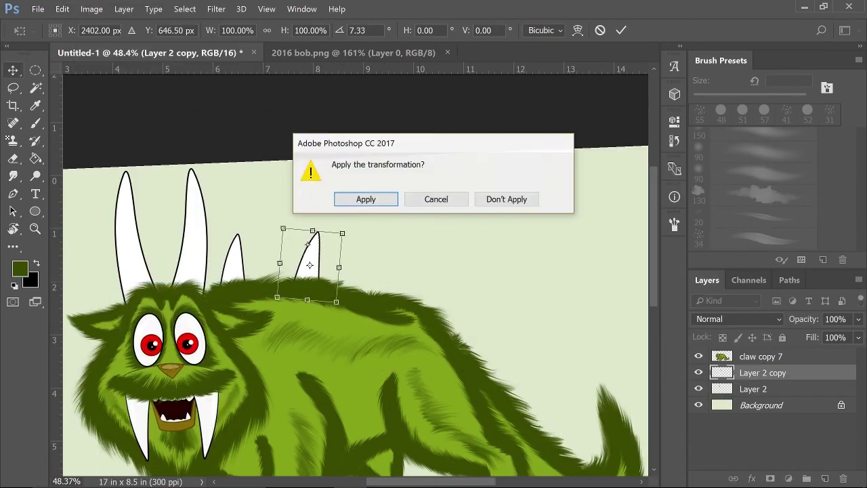
{"action": "left_click", "coordinate": [364, 197]}
{"action": "key", "text": "Escape"}
Step: Place two more duplicates of the spike farther along the creature's back and rotate the rearmost one 29.83 degrees
{"action": "left_click_drag", "start_coordinate": [329, 268], "coordinate": [449, 293]}
{"action": "right_click", "coordinate": [765, 384]}
{"action": "left_click", "coordinate": [610, 203]}
{"action": "key", "text": "Return"}
{"action": "key", "text": "ctrl+t"}
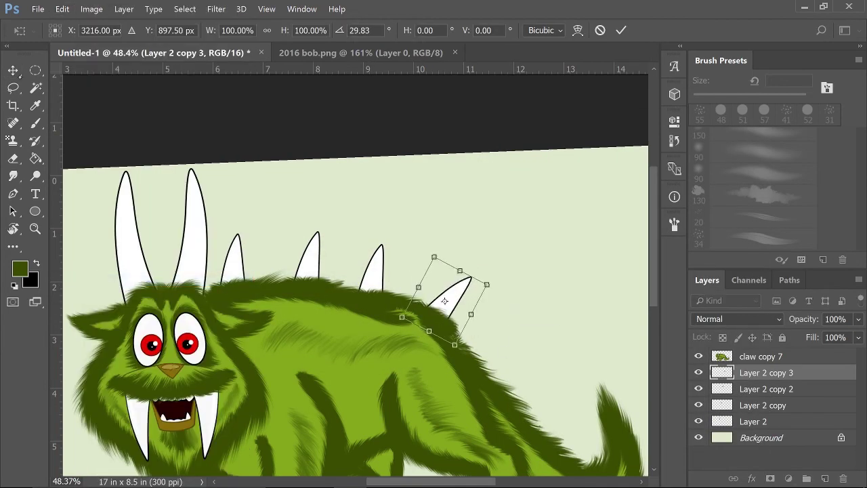
{"action": "key", "text": "Return"}
Step: Duplicate the rotated rearmost spike and place the copy farther down the creature's rump
{"action": "scroll", "coordinate": [356, 271], "scroll_direction": "down", "scroll_amount": 3}
{"action": "right_click", "coordinate": [766, 372]}
{"action": "left_click", "coordinate": [515, 178]}
{"action": "key", "text": "Return"}
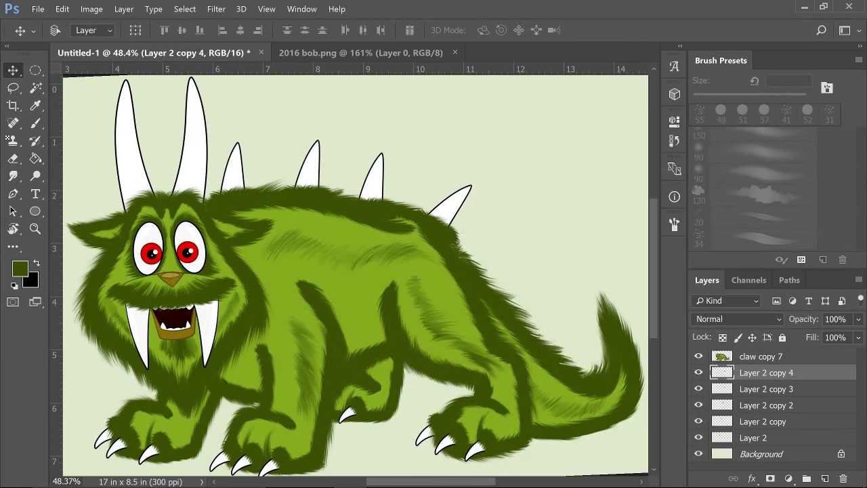
{"action": "left_click", "coordinate": [61, 9]}
{"action": "left_click", "coordinate": [114, 280]}
{"action": "key", "text": "Return"}
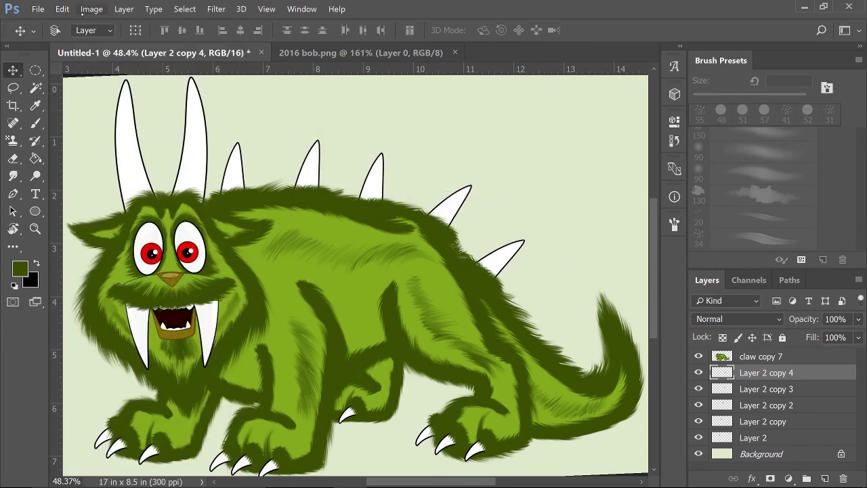
Step: Scale the spike on the rump down to 82.24% and apply the transformation
{"action": "left_click", "coordinate": [62, 9]}
{"action": "mouse_move", "coordinate": [204, 293]}
{"action": "left_click", "coordinate": [273, 338]}
{"action": "left_click_drag", "start_coordinate": [508, 301], "coordinate": [520, 322]}
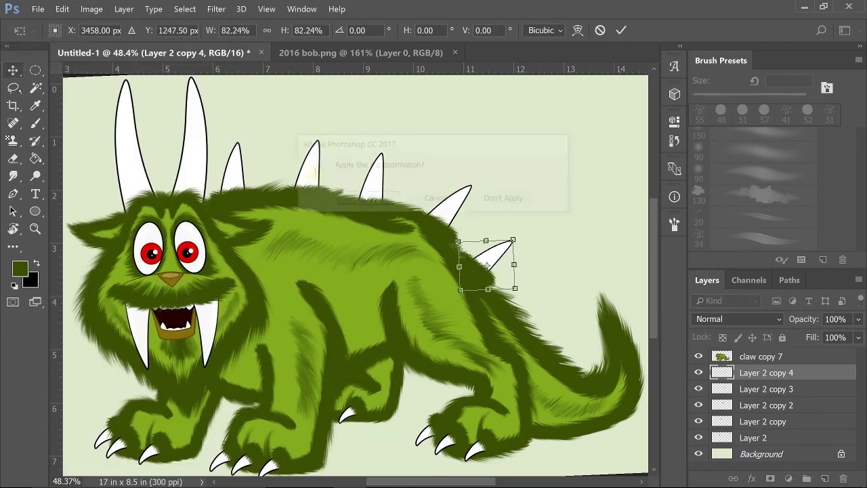
{"action": "key", "text": "Return"}
Step: Duplicate the smaller rump spike twice, spacing the copies down the tail, the second offset about 0.73 in right and 0.69 in down
{"action": "right_click", "coordinate": [764, 379]}
{"action": "left_click", "coordinate": [515, 185]}
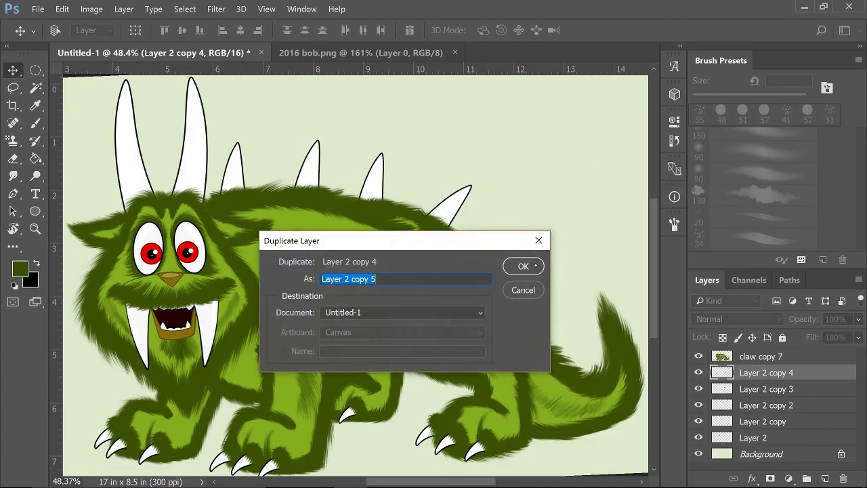
{"action": "key", "text": "Return"}
{"action": "left_click_drag", "start_coordinate": [494, 271], "coordinate": [548, 339]}
{"action": "right_click", "coordinate": [766, 375]}
{"action": "left_click", "coordinate": [523, 172]}
{"action": "key", "text": "Return"}
{"action": "left_click_drag", "start_coordinate": [521, 300], "coordinate": [593, 368]}
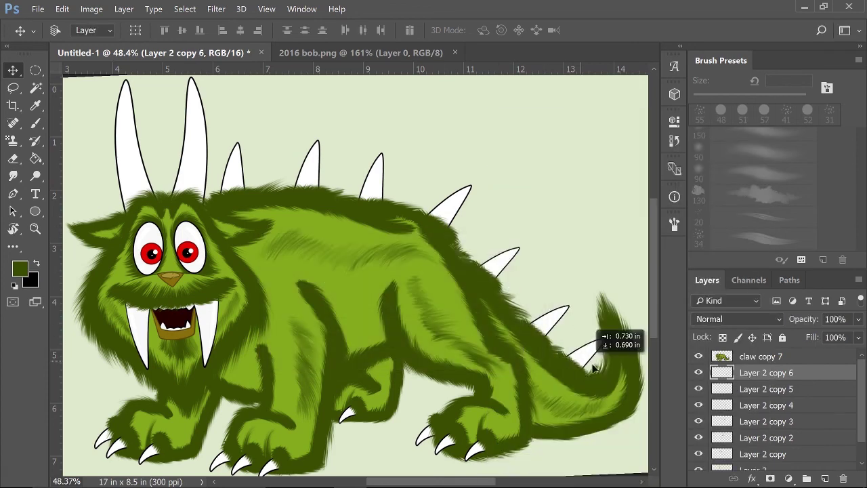
Step: Bring the lowest tail spike's layer above the creature layer and rotate the spike -26.64 degrees
{"action": "left_click_drag", "start_coordinate": [767, 375], "coordinate": [773, 349]}
{"action": "key", "text": "ctrl+t"}
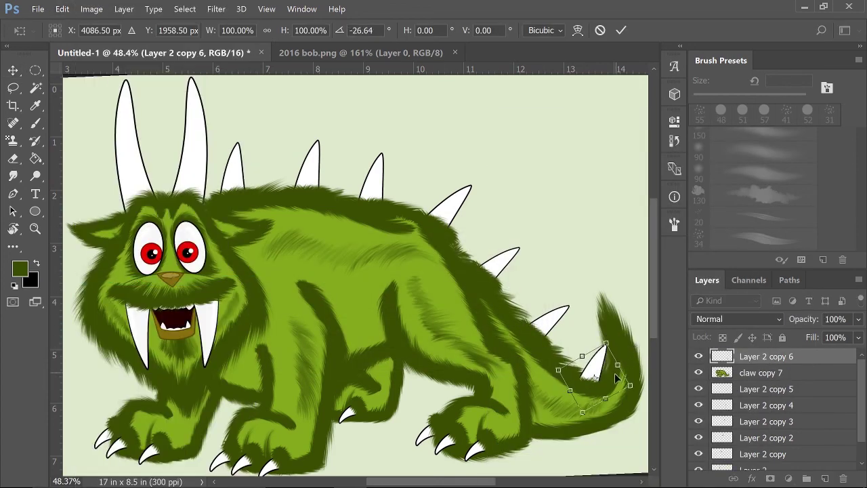
{"action": "left_click", "coordinate": [13, 70]}
{"action": "left_click", "coordinate": [360, 198]}
Step: Duplicate the lowest tail spike and move one copy about 0.49 in right and 0.88 in up, toward the tail tip
{"action": "right_click", "coordinate": [766, 356]}
{"action": "left_click", "coordinate": [523, 172]}
{"action": "key", "text": "Return"}
{"action": "left_click_drag", "start_coordinate": [585, 380], "coordinate": [610, 335]}
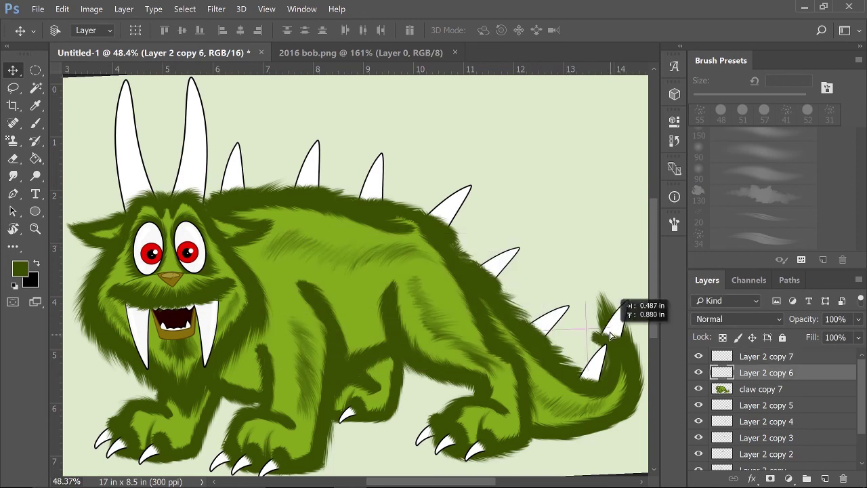
Step: Rotate the tail-tip spike about -90 degrees so it points left, shrink it, and seat its base against the tail
{"action": "left_click", "coordinate": [62, 9]}
{"action": "left_click", "coordinate": [97, 278]}
{"action": "left_click_drag", "start_coordinate": [614, 370], "coordinate": [629, 329]}
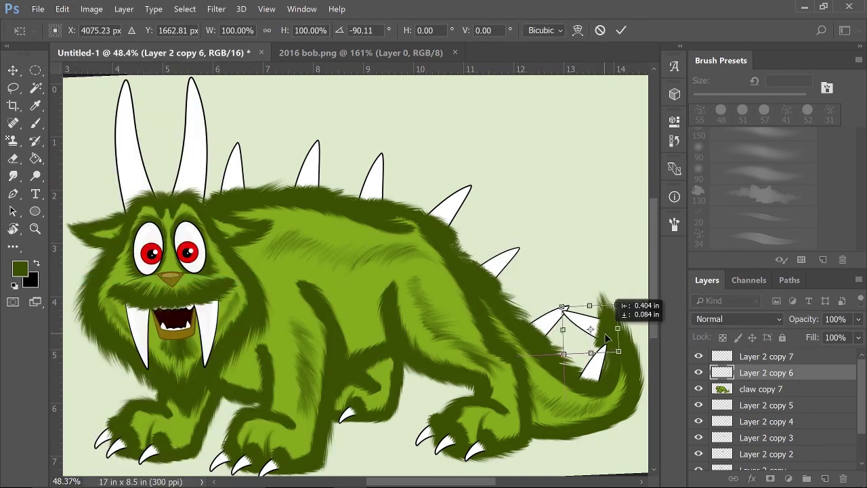
{"action": "left_click_drag", "start_coordinate": [563, 353], "coordinate": [572, 347]}
{"action": "key", "text": "Return"}
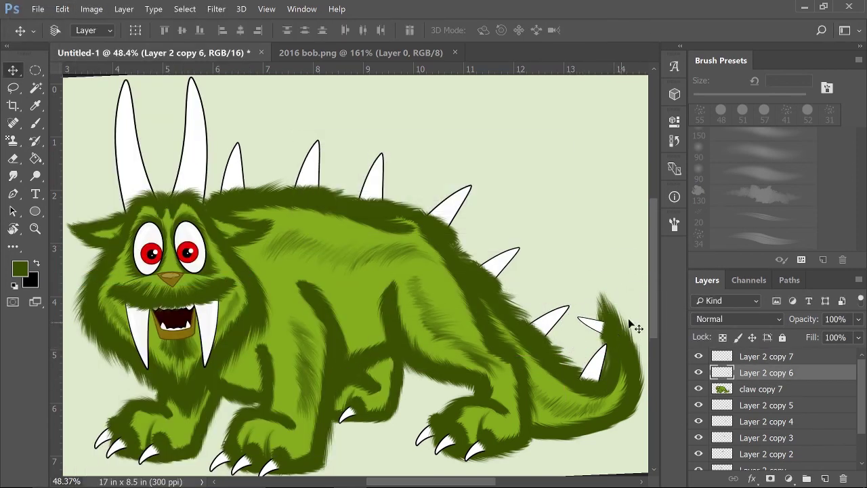
Step: Merge all the spike layers and the creature layer into one layer above the background
{"action": "key", "text": "ctrl+0"}
{"action": "left_click", "coordinate": [813, 362]}
{"action": "scroll", "coordinate": [779, 407], "scroll_direction": "down", "scroll_amount": 3}
{"action": "left_click", "coordinate": [782, 444], "text": "shift"}
{"action": "key", "text": "ctrl+e"}
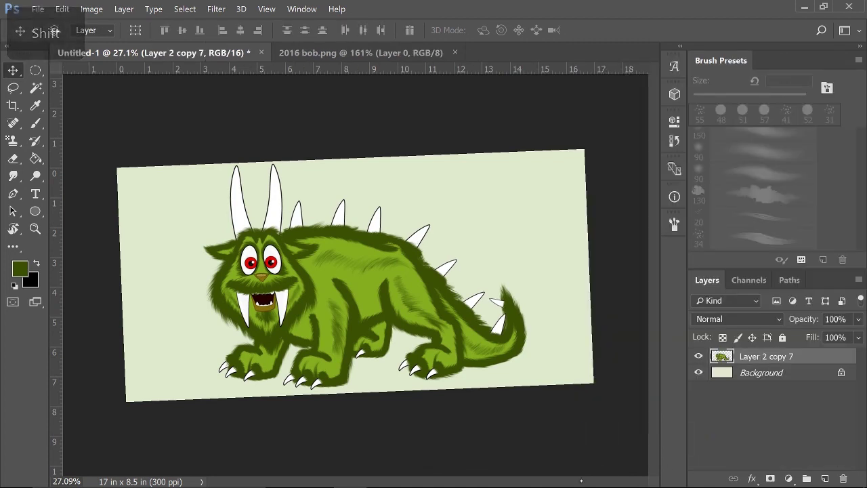
Step: Reset the canvas view rotation to 0° and enlarge the view of the finished creature
{"action": "key", "text": "r"}
{"action": "key", "text": "Escape"}
{"action": "key", "text": "ctrl+plus"}
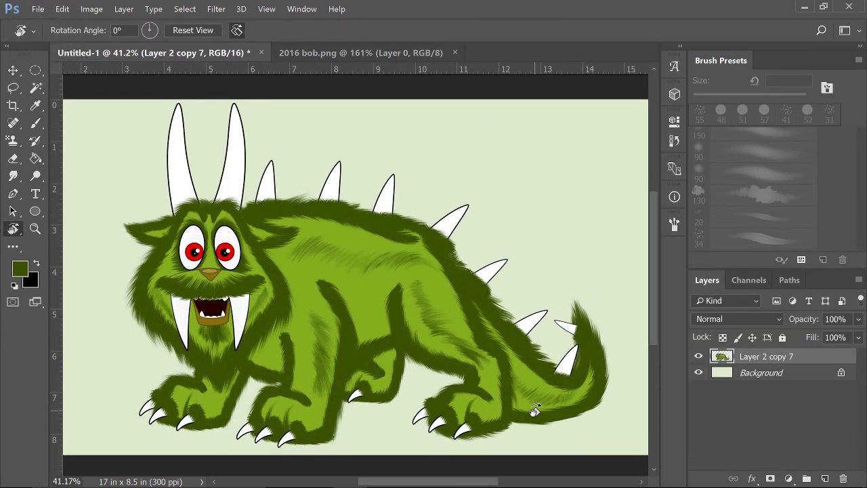